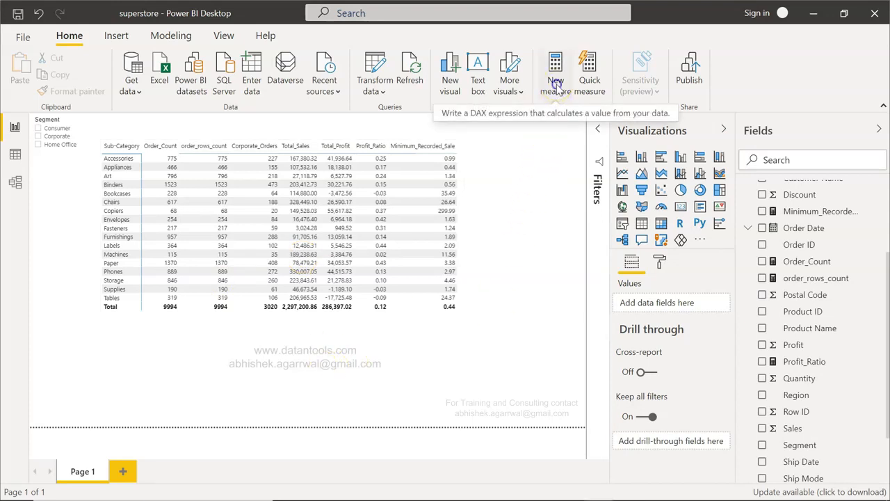
# Start a new measure named Max_Ordered_Sale.
pyautogui.click(557, 89)
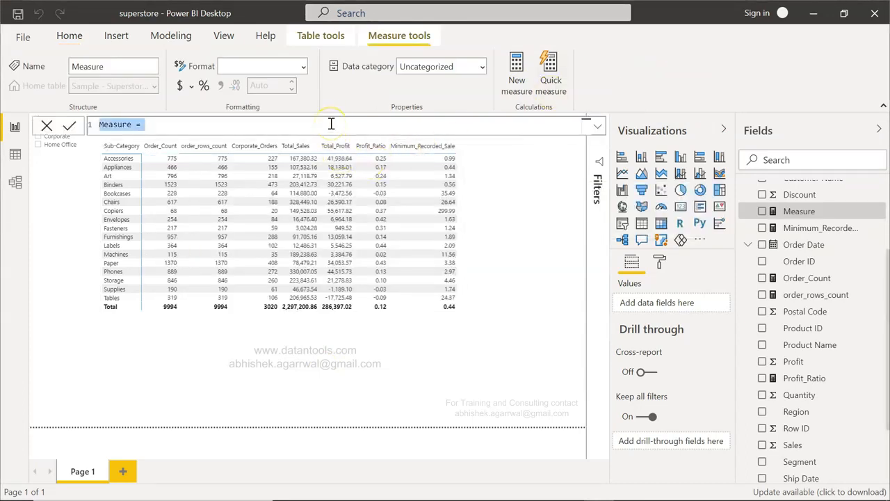
pyautogui.write('Max')
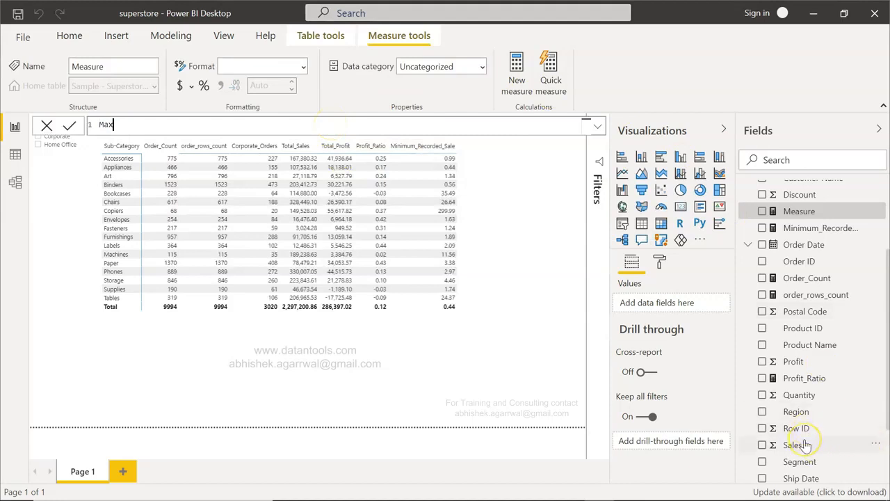
pyautogui.write('_Ordered_')
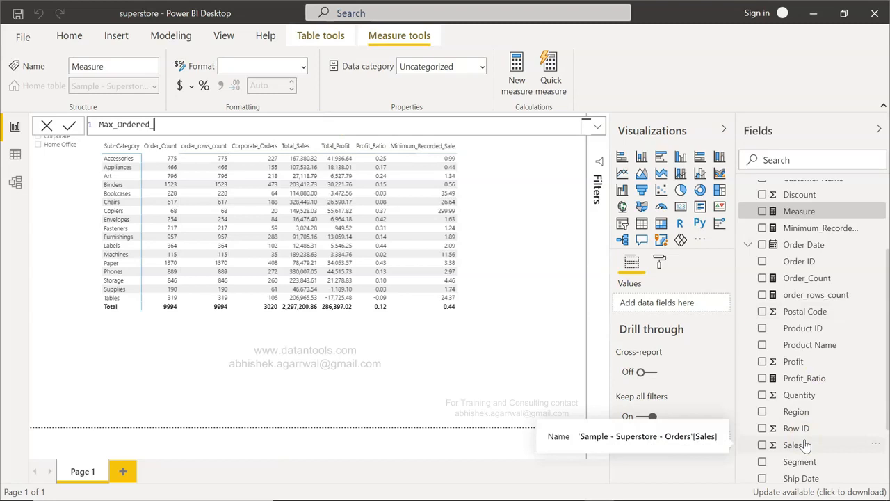
pyautogui.write('Sale =')
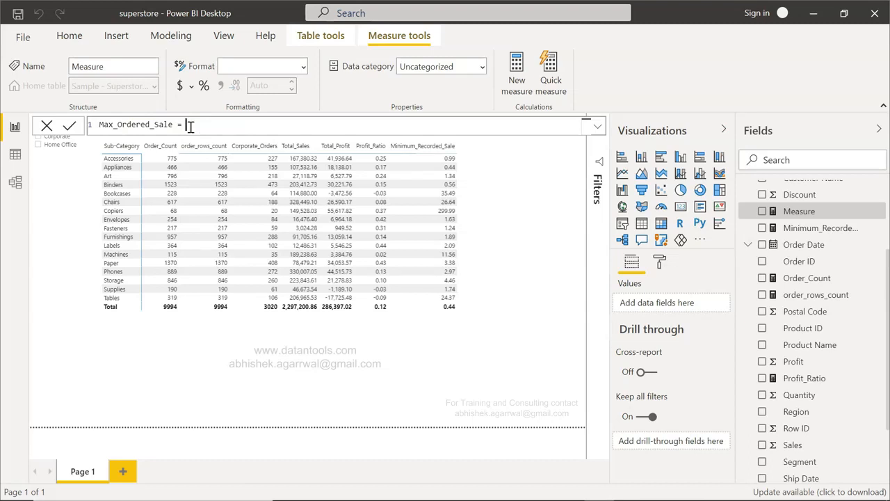
# Define the Max_Ordered_Sale measure as MAX('Sample - Superstore - Orders'[Sales]) and commit it.
pyautogui.write('MA')
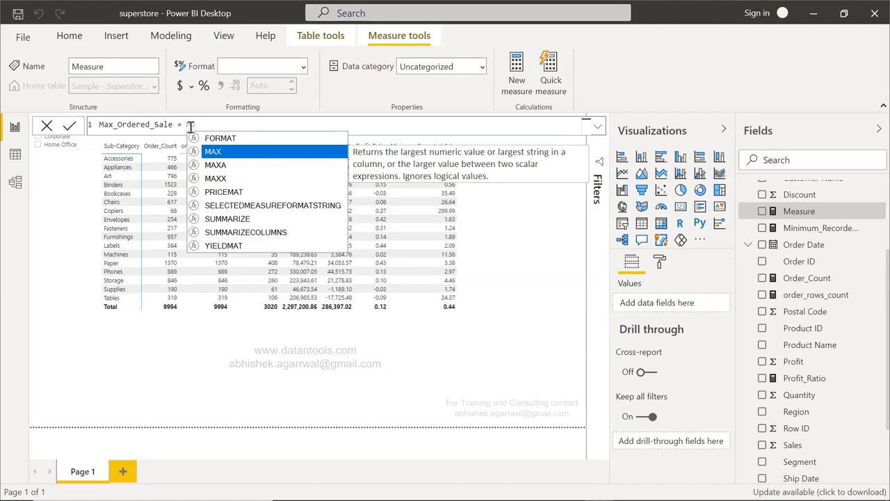
pyautogui.press('Tab')
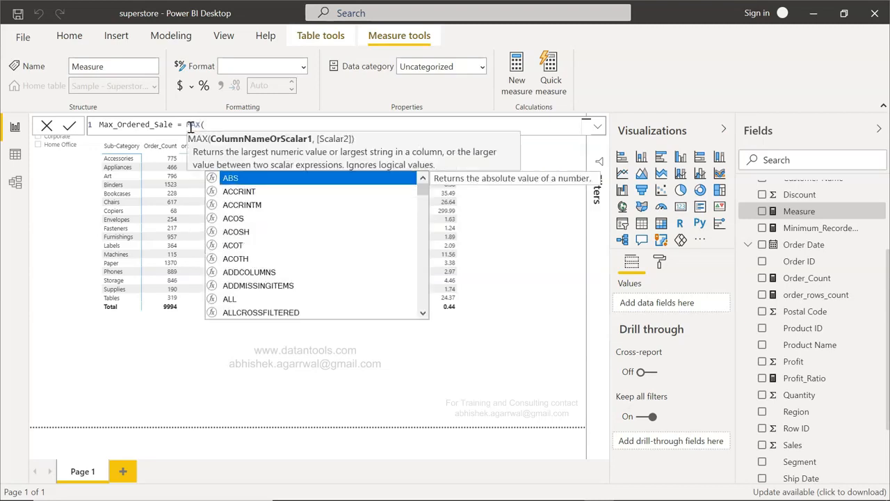
pyautogui.write('pro')
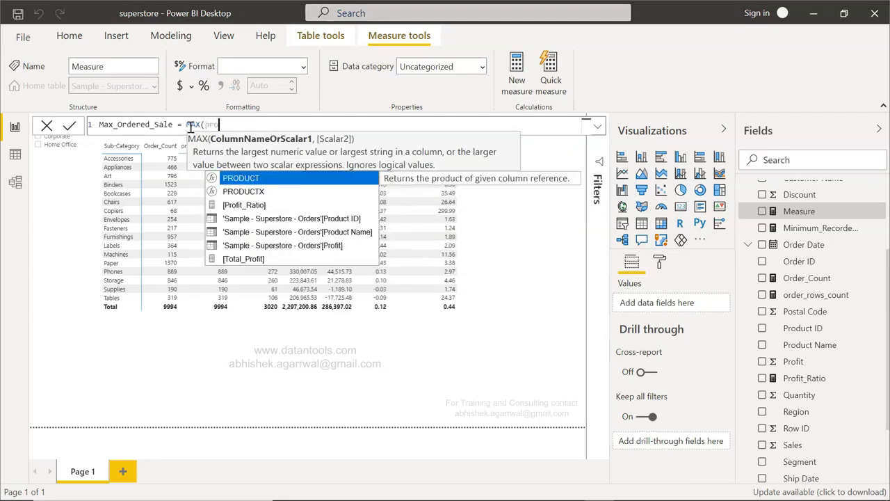
pyautogui.press('BackSpace')
pyautogui.press('BackSpace')
pyautogui.press('BackSpace')
pyautogui.write('sale')
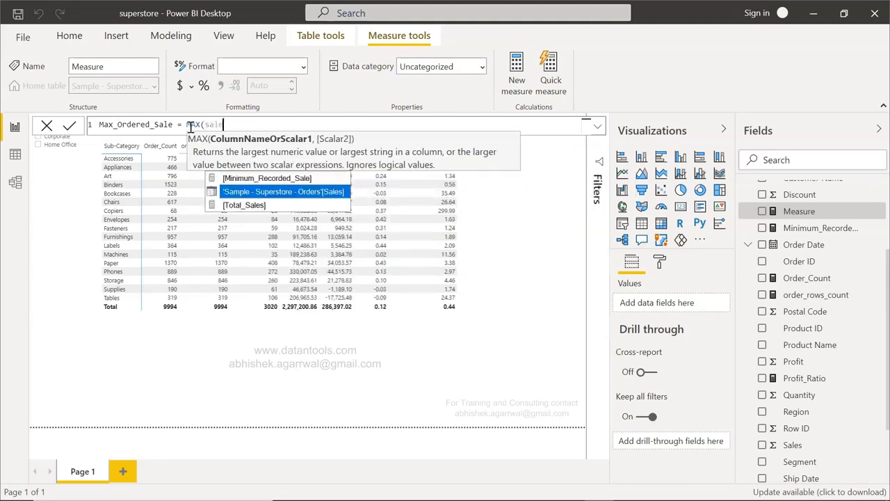
pyautogui.press('Tab')
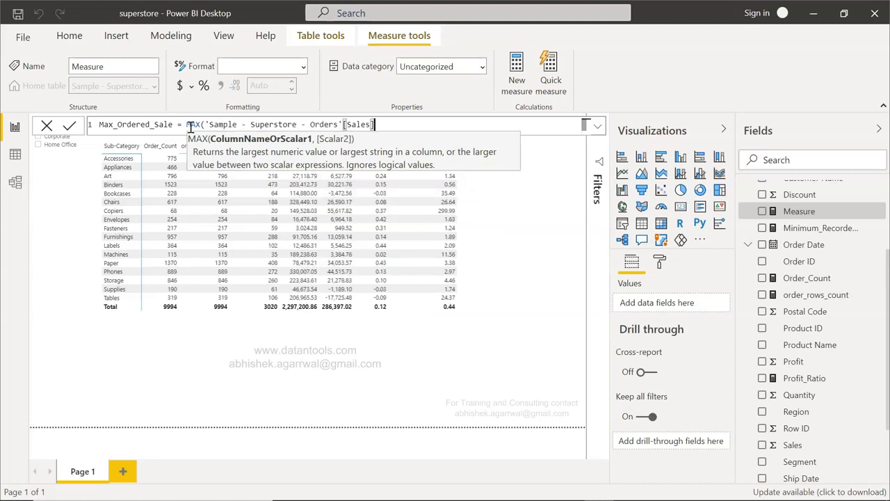
pyautogui.write(')')
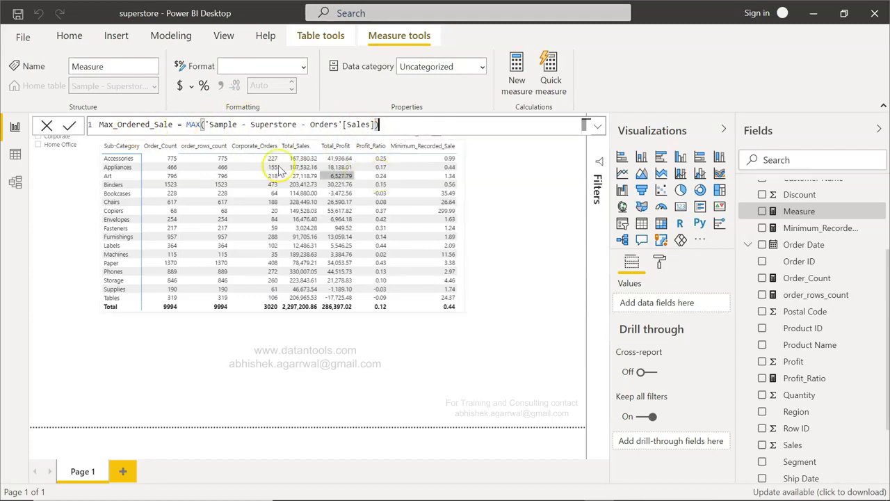
pyautogui.click(71, 127)
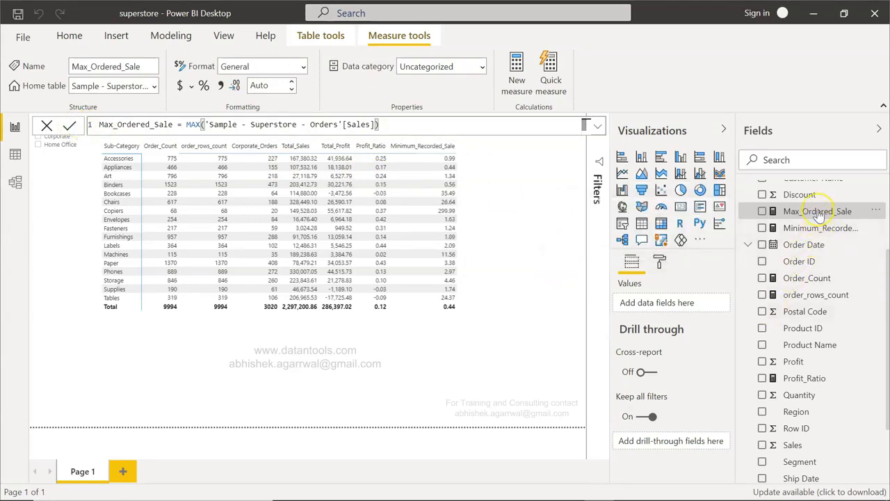
# Add Max_Ordered_Sale as the last value of the sub-category matrix and widen the matrix to fit the column.
pyautogui.click(460, 197)
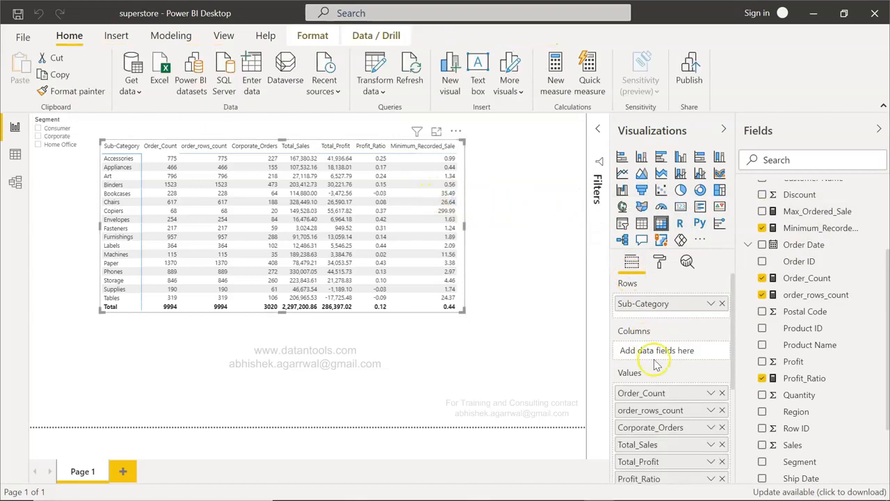
pyautogui.scroll(-2, 652, 353)
pyautogui.scroll(-2, 654, 362)
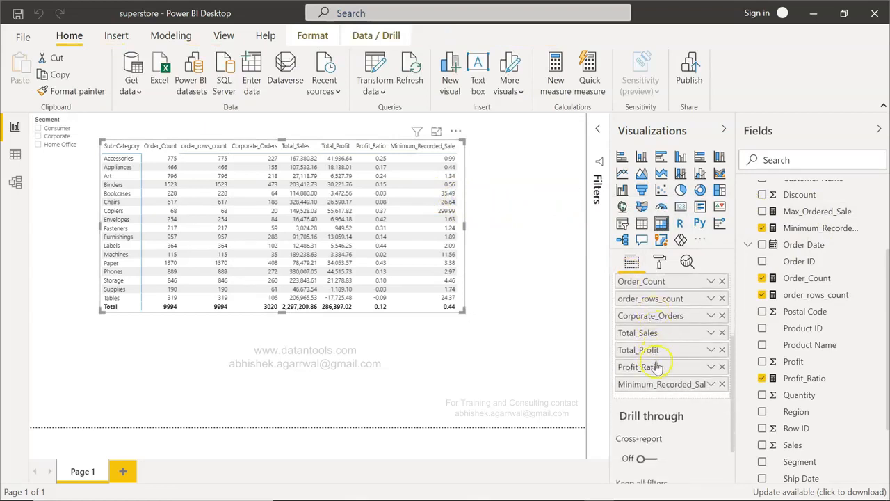
pyautogui.moveTo(805, 211); pyautogui.dragTo(679, 395)
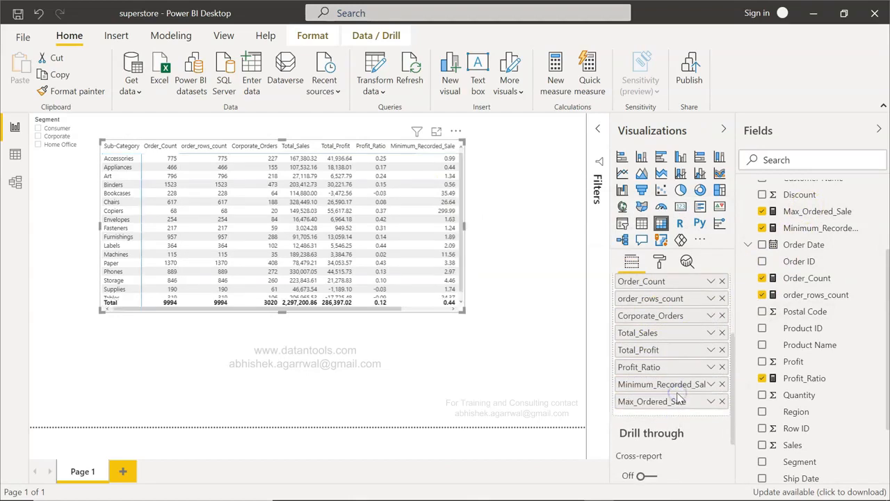
pyautogui.moveTo(465, 226); pyautogui.dragTo(531, 229)
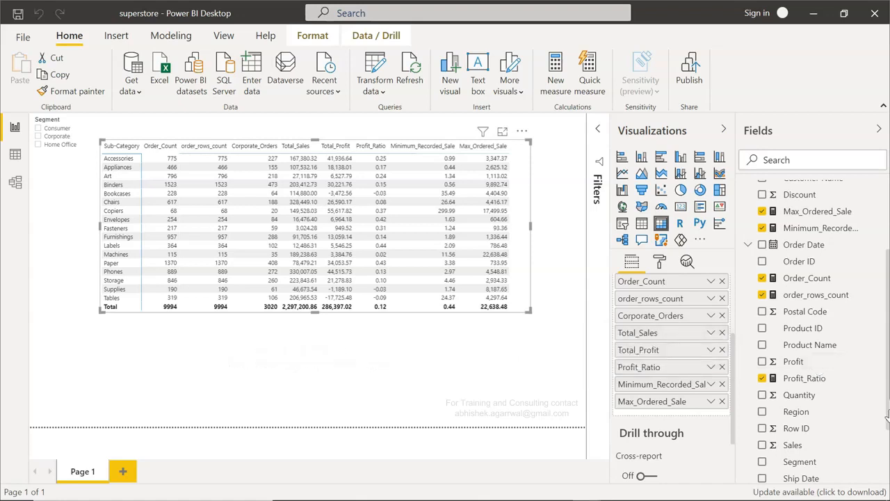
# Inspect the Fasteners sales and profit, compare the matrix filtered to the Corporate segment, and clear the filter.
pyautogui.click(179, 402)
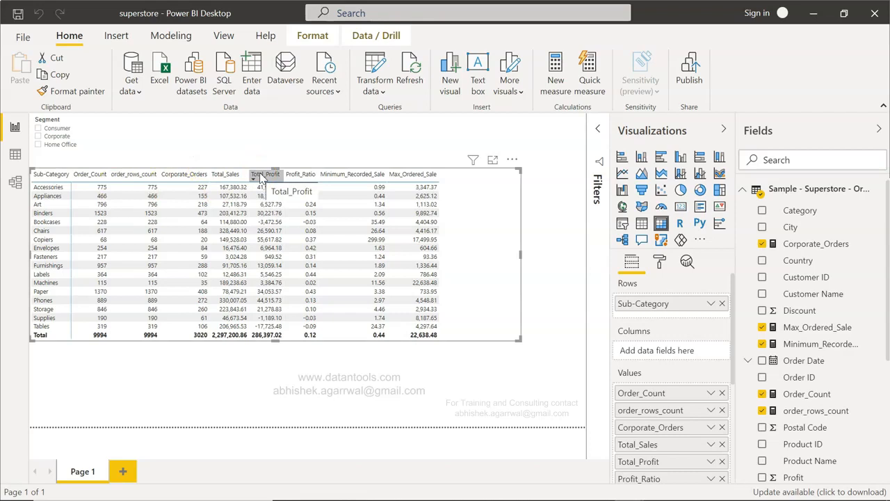
pyautogui.click(240, 258)
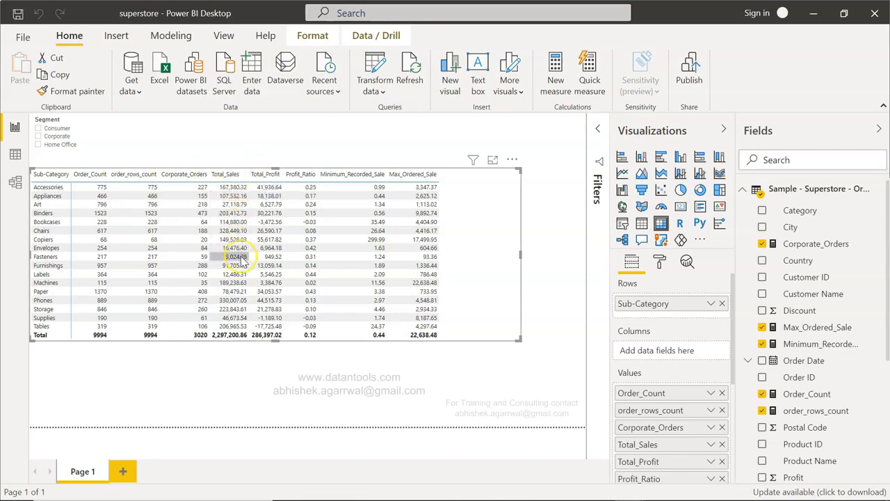
pyautogui.click(266, 259)
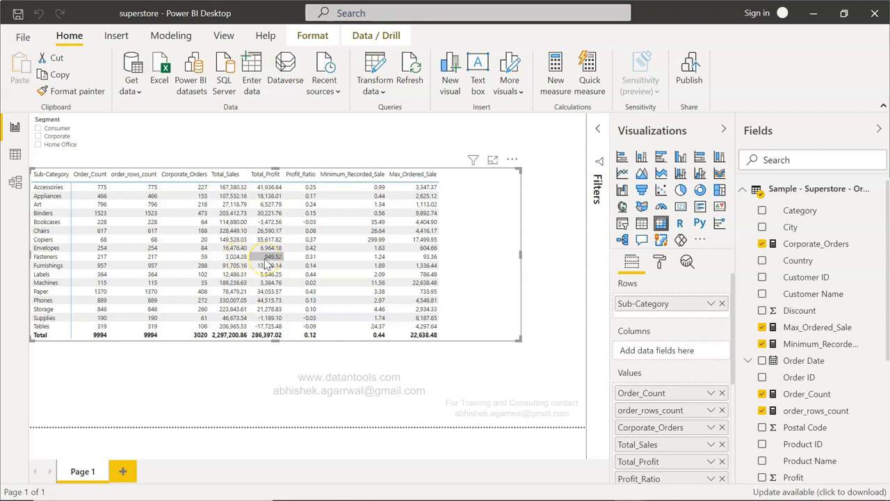
pyautogui.click(50, 132)
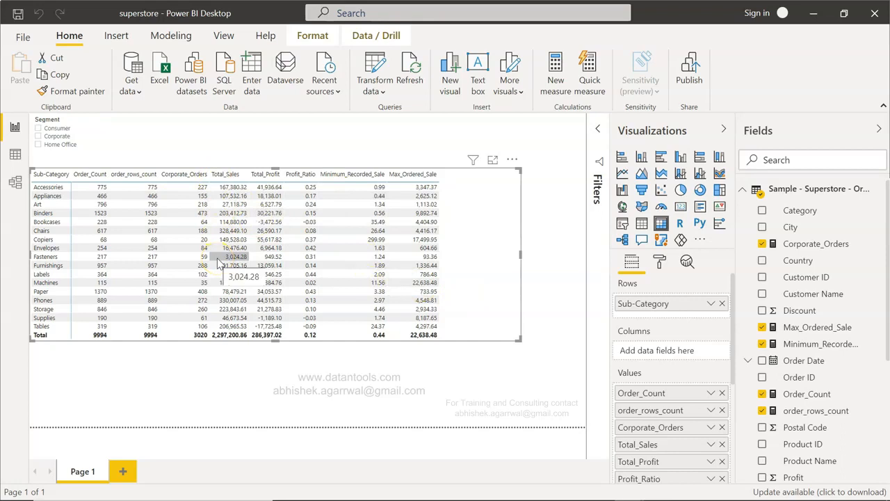
pyautogui.click(38, 135)
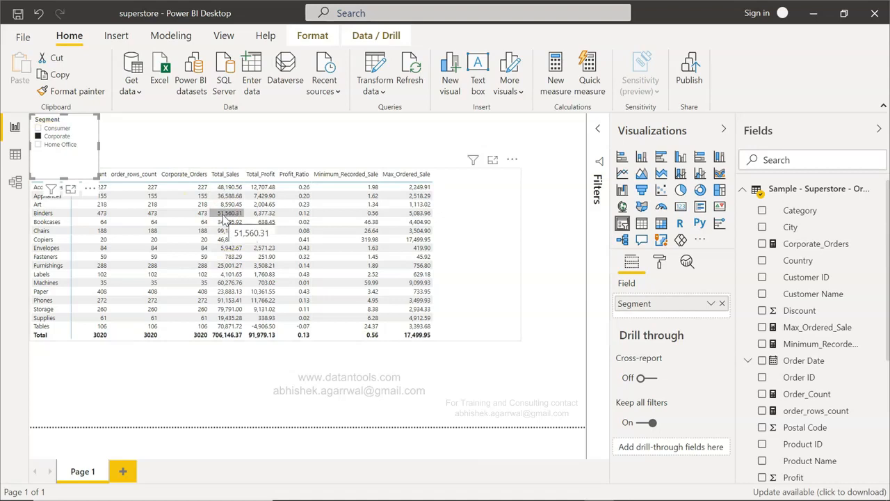
pyautogui.click(39, 137)
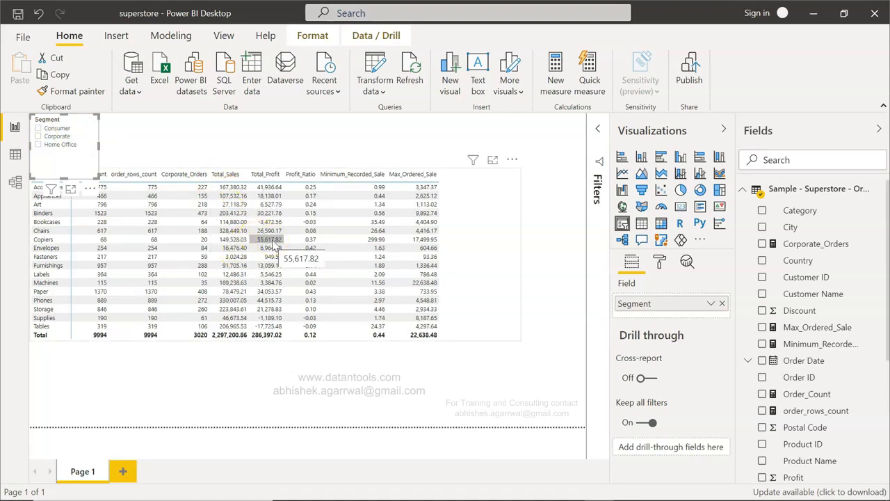
# Shorten the Segment slicer so it ends above the matrix, and deselect it.
pyautogui.moveTo(61, 176); pyautogui.dragTo(67, 156)
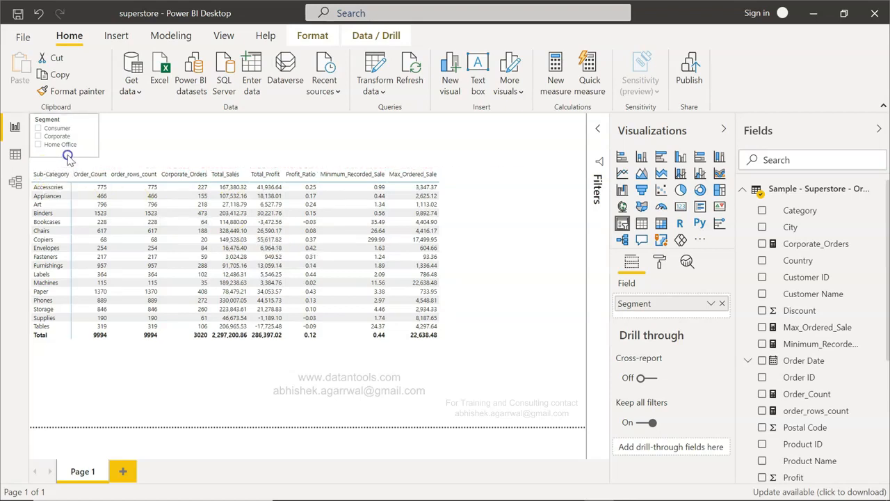
pyautogui.click(151, 150)
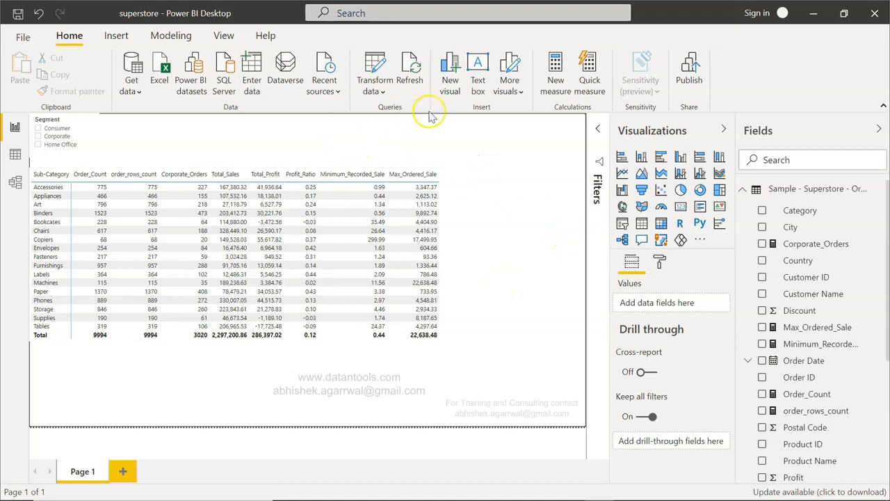
# Start a new measure named Corporate_sales using CALCULATE with Sum('Sample - Superstore - Orders'[Sales]) as its expression.
pyautogui.click(561, 83)
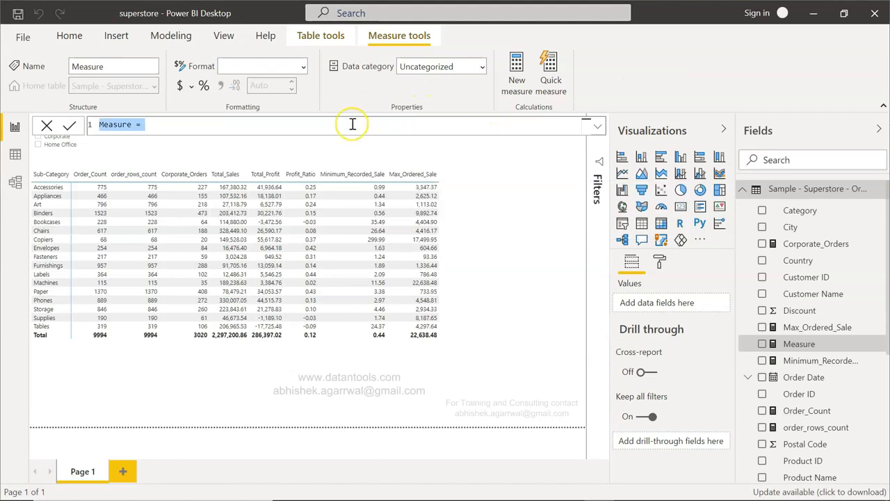
pyautogui.write('Corporate')
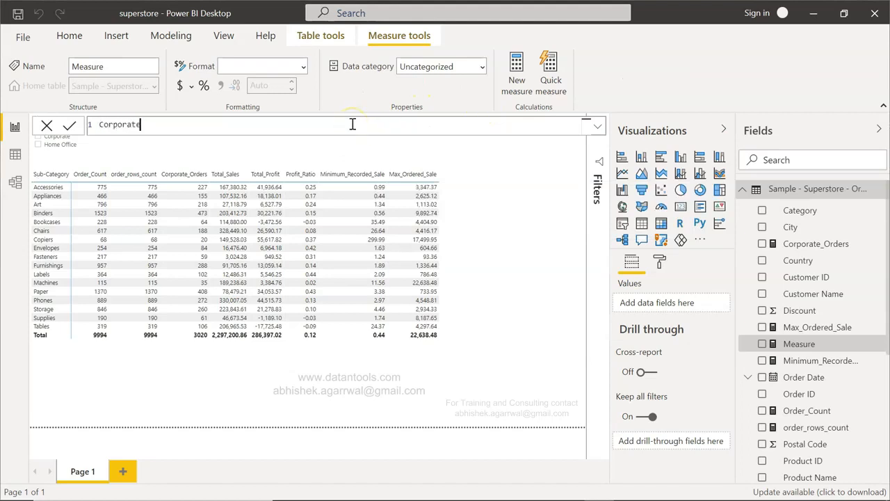
pyautogui.write('_sales = C')
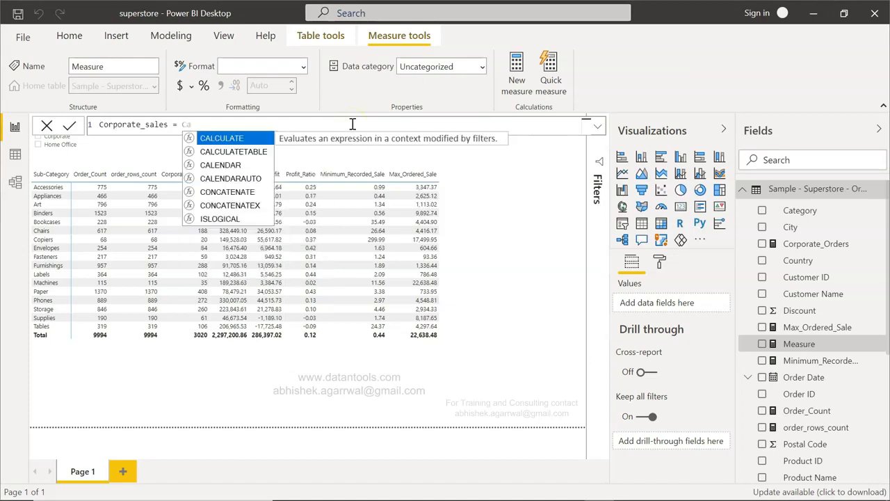
pyautogui.write('a')
pyautogui.press('Tab')
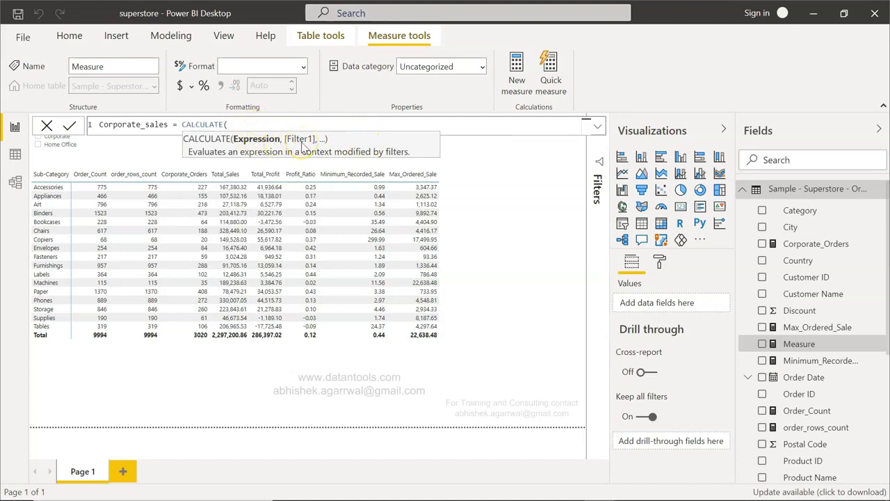
pyautogui.write('Sum(')
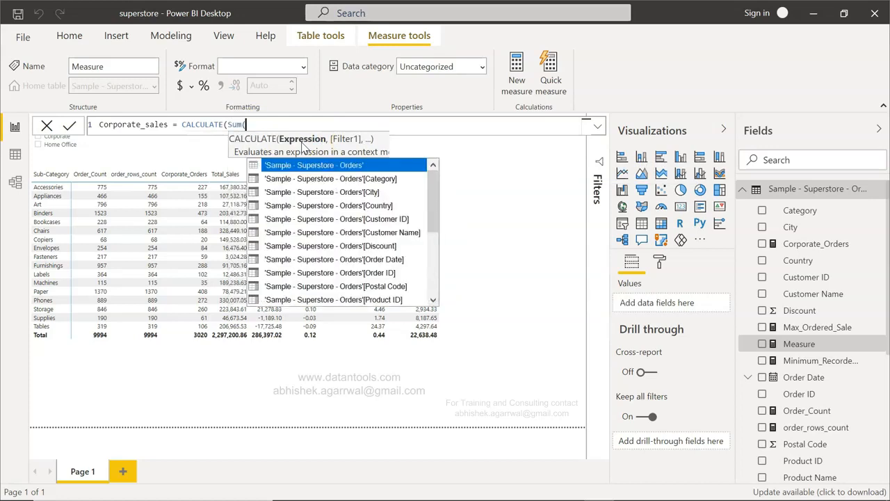
pyautogui.write('sales')
pyautogui.press('Tab')
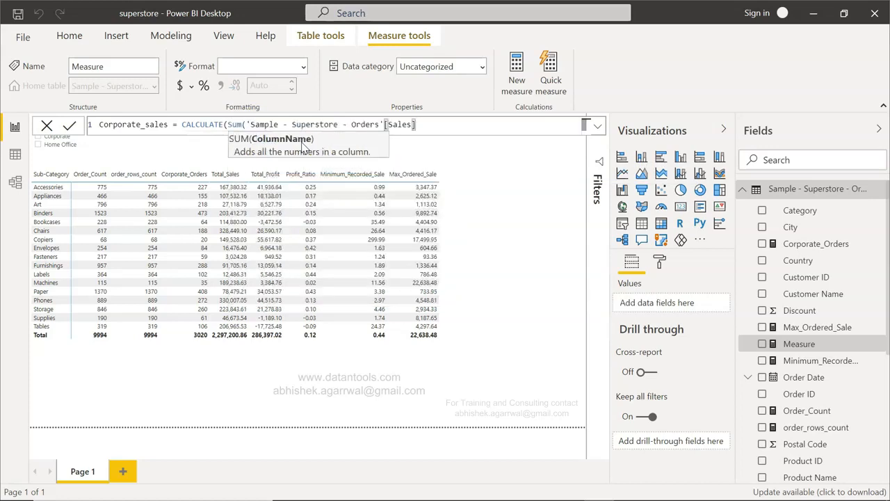
pyautogui.write('),')
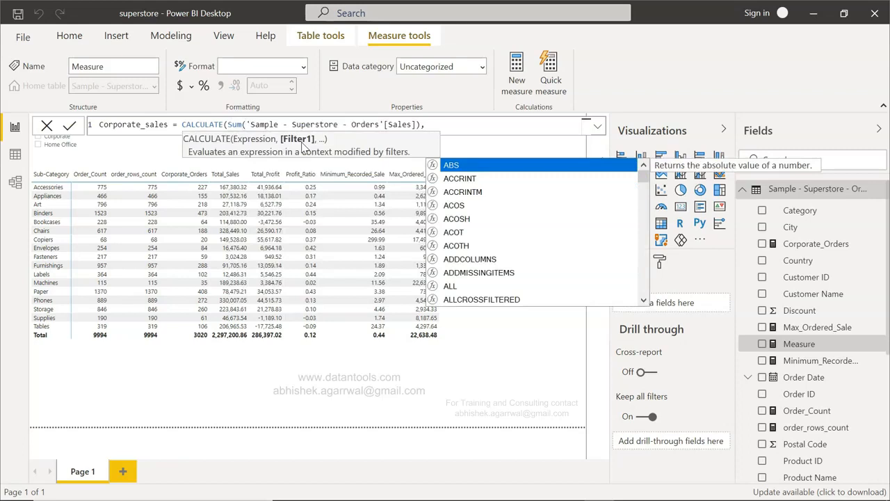
# Complete the Corporate_sales formula with the filter 'Sample - Superstore - Orders'[Segment]="Corporate" and commit the measure.
pyautogui.write('seg')
pyautogui.press('Tab')
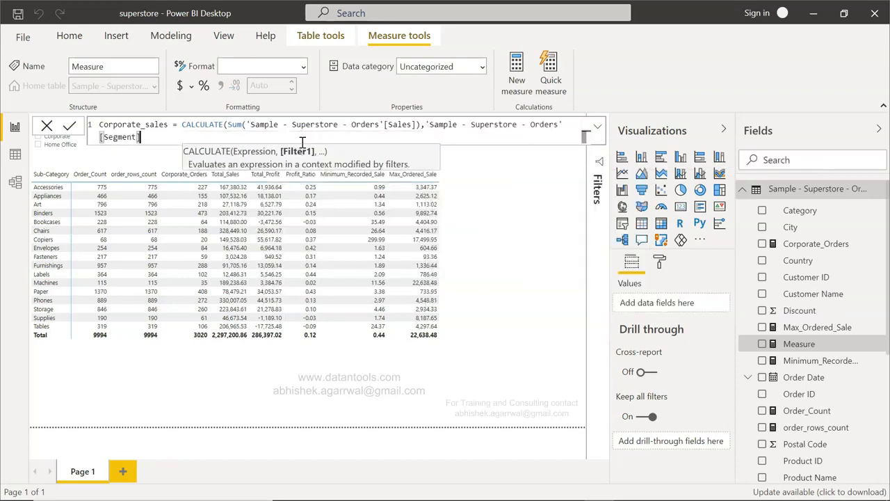
pyautogui.write('="Corporate"')
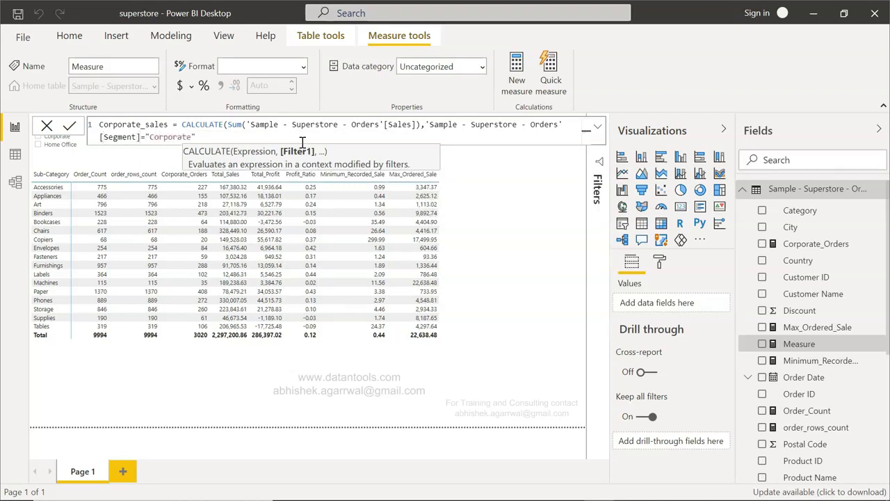
pyautogui.write(')')
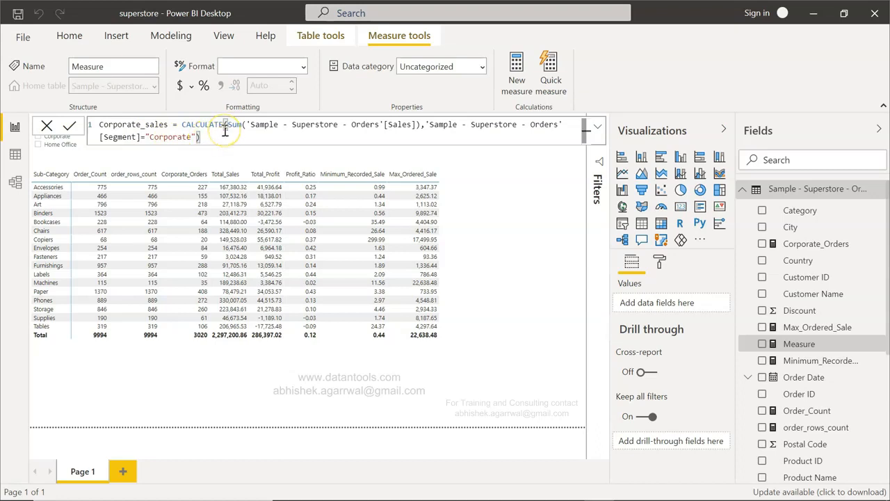
pyautogui.click(71, 127)
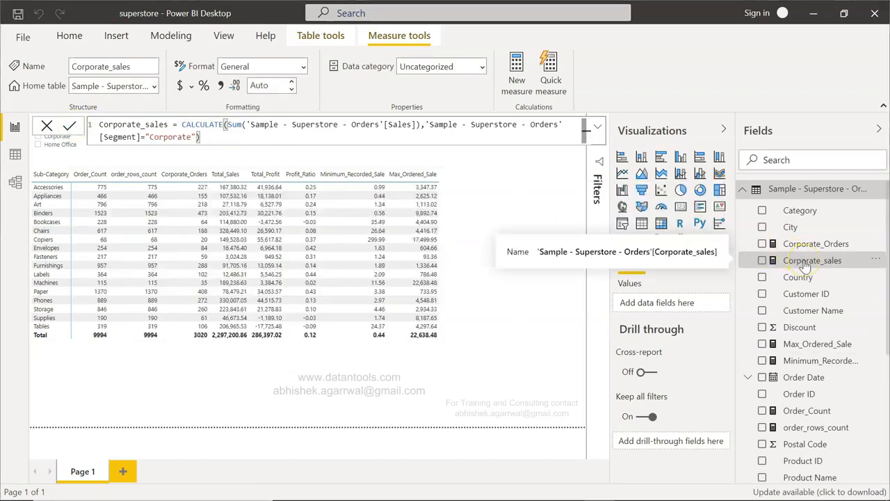
# Add the Corporate_sales measure to the sub-category matrix values and move it directly after Total_Sales.
pyautogui.click(463, 245)
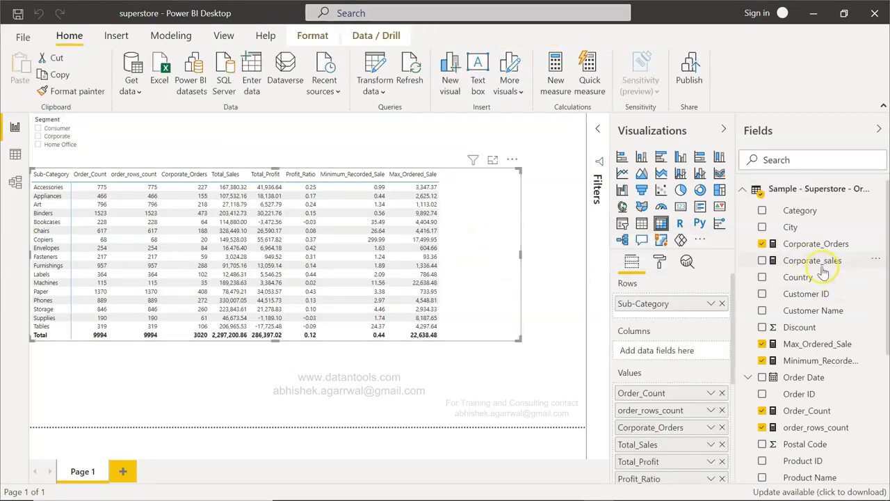
pyautogui.scroll(-3, 680, 325)
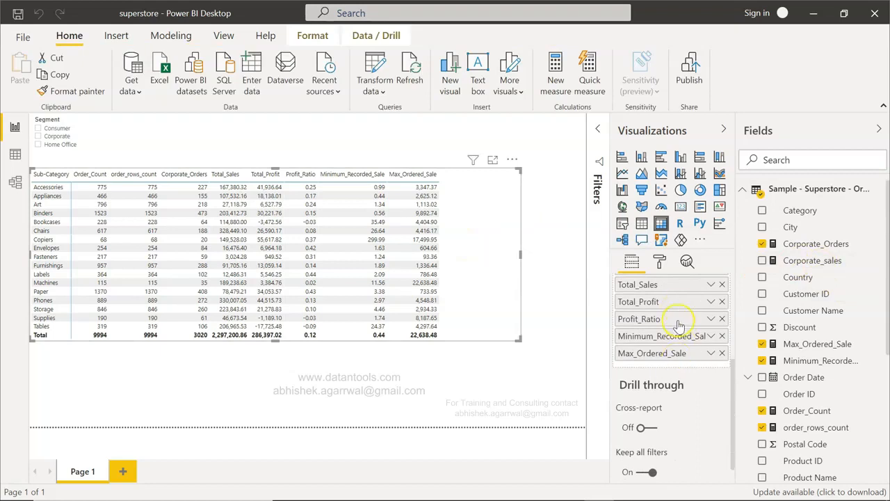
pyautogui.moveTo(830, 264); pyautogui.dragTo(680, 370)
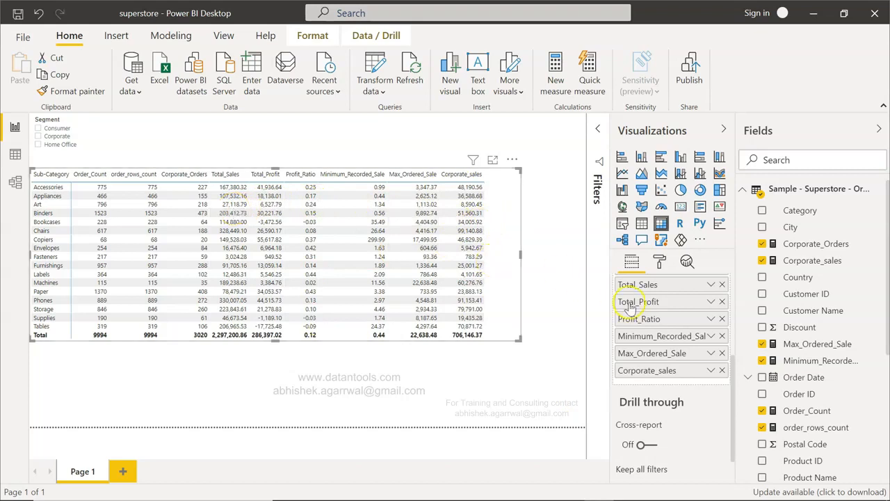
pyautogui.scroll(1, 634, 307)
pyautogui.click(648, 374)
pyautogui.moveTo(647, 374); pyautogui.dragTo(650, 305)
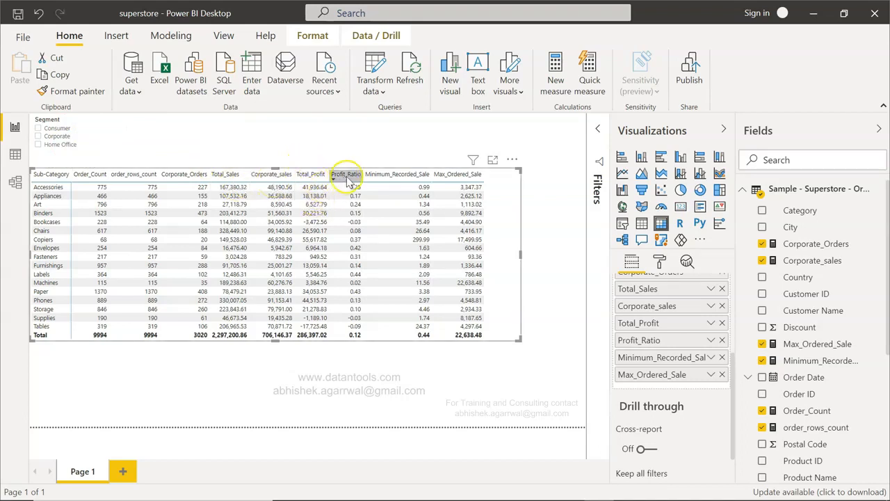
# Compare Total_Sales with Corporate_sales under the Corporate segment filter, clear the filter, and review the Corporate_sales formula.
pyautogui.click(39, 138)
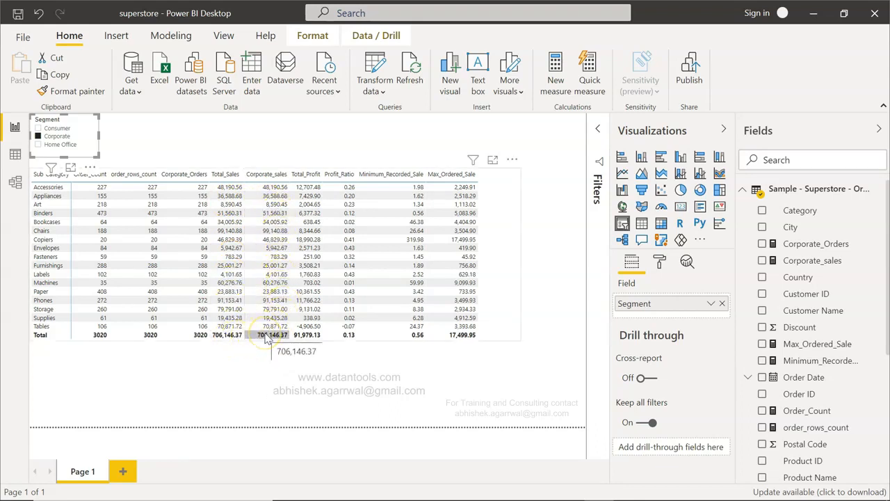
pyautogui.click(39, 138)
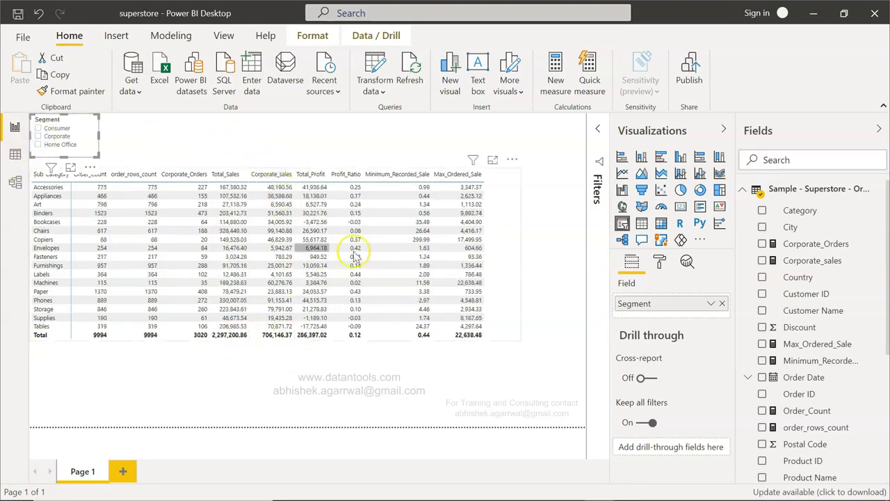
pyautogui.click(822, 262)
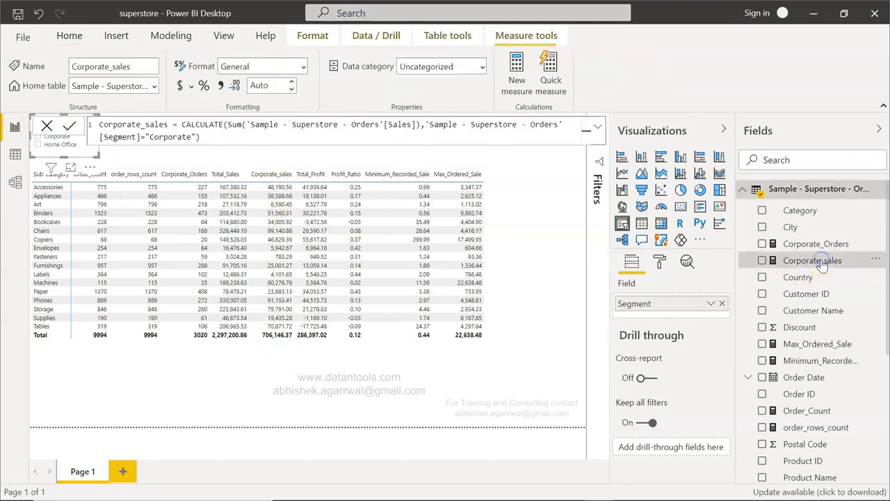
pyautogui.click(254, 125)
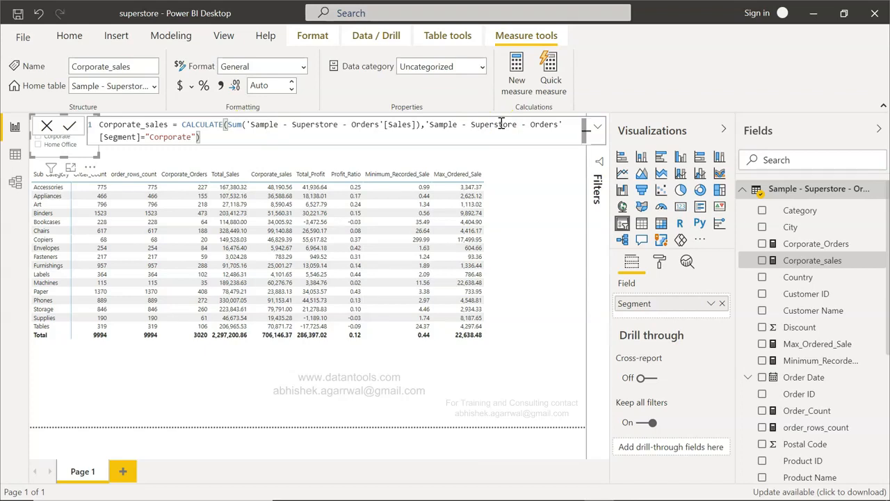
pyautogui.click(173, 139)
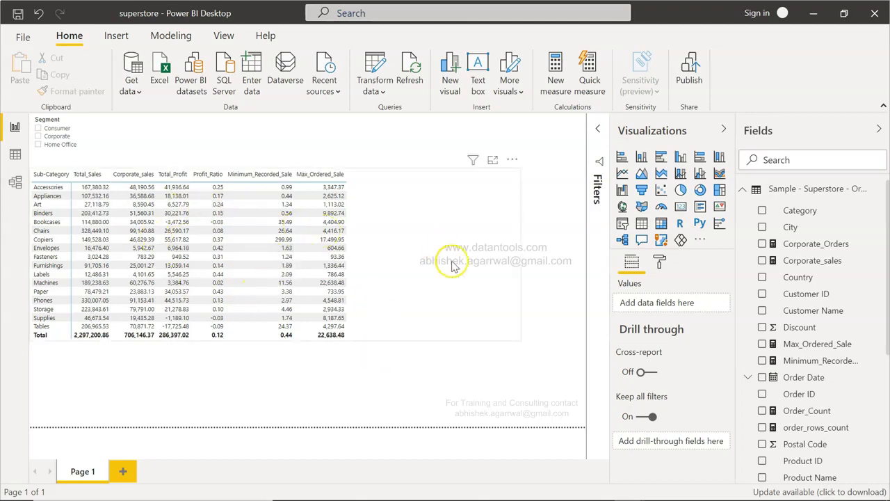
# Create and commit a new measure Avg_Sales = AVERAGE('Sample - Superstore - Orders'[Sales]).
pyautogui.click(550, 74)
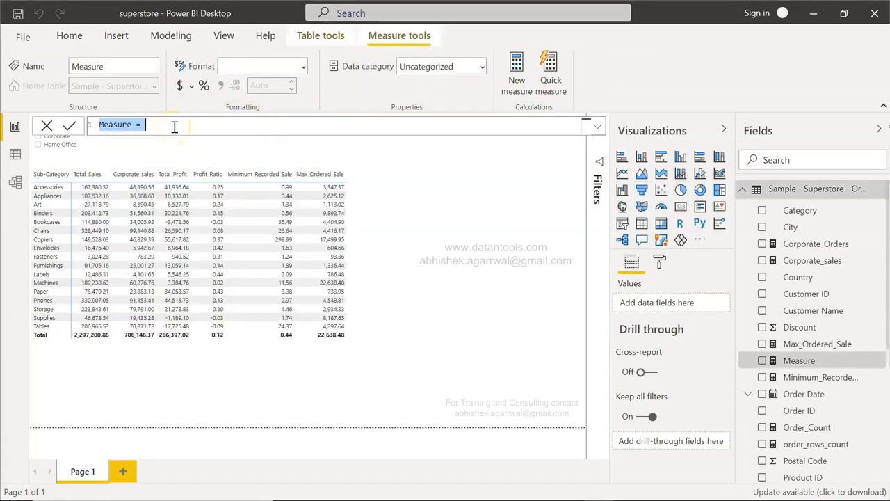
pyautogui.write('Avg')
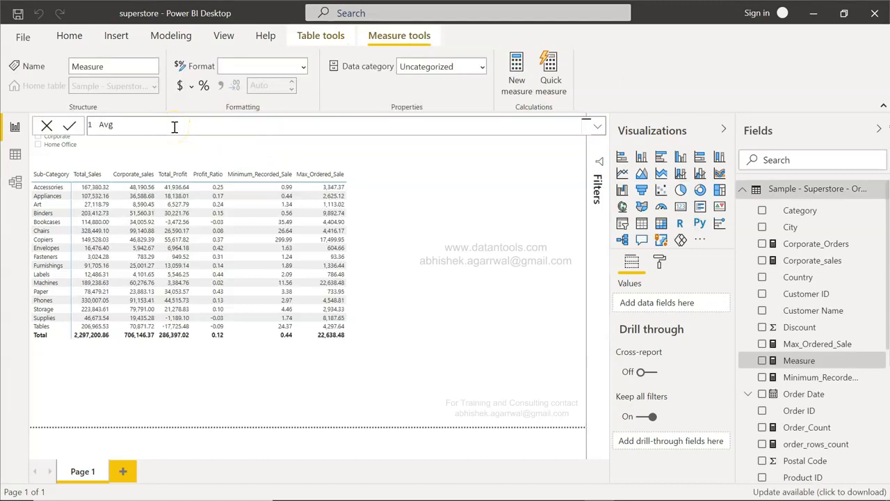
pyautogui.write('_Sales = av')
pyautogui.press('Tab')
pyautogui.click(199, 127)
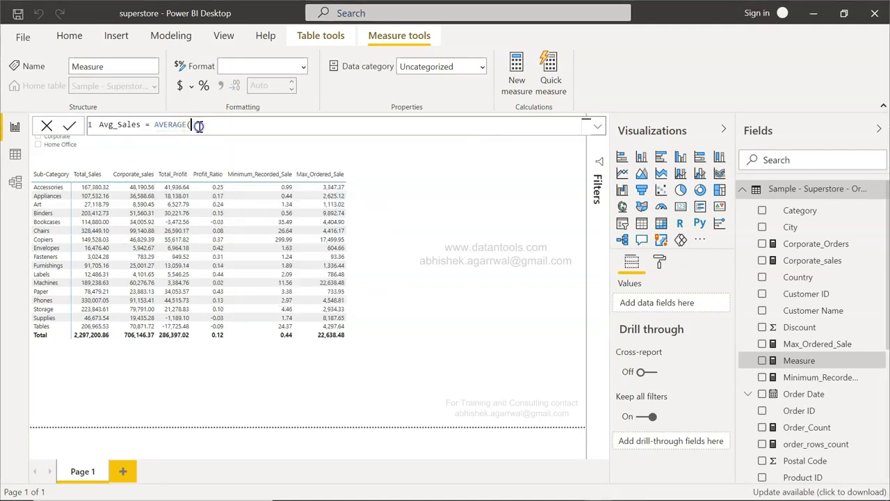
pyautogui.write('sal')
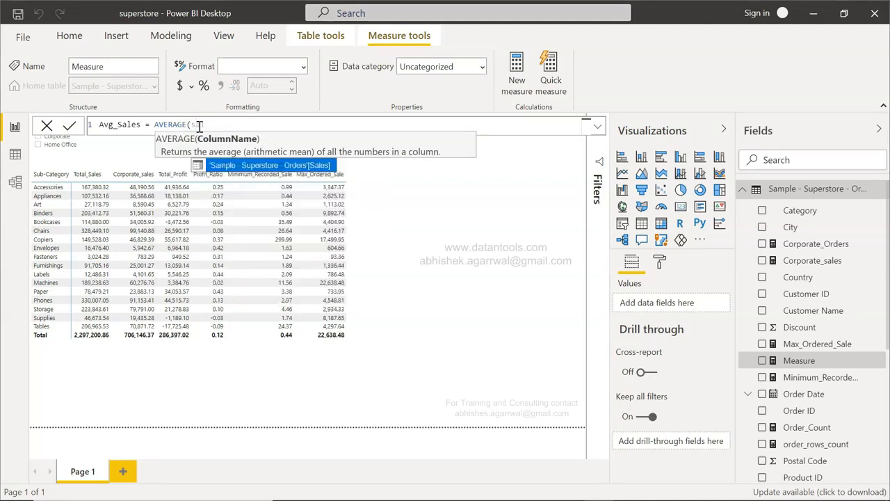
pyautogui.press('Tab')
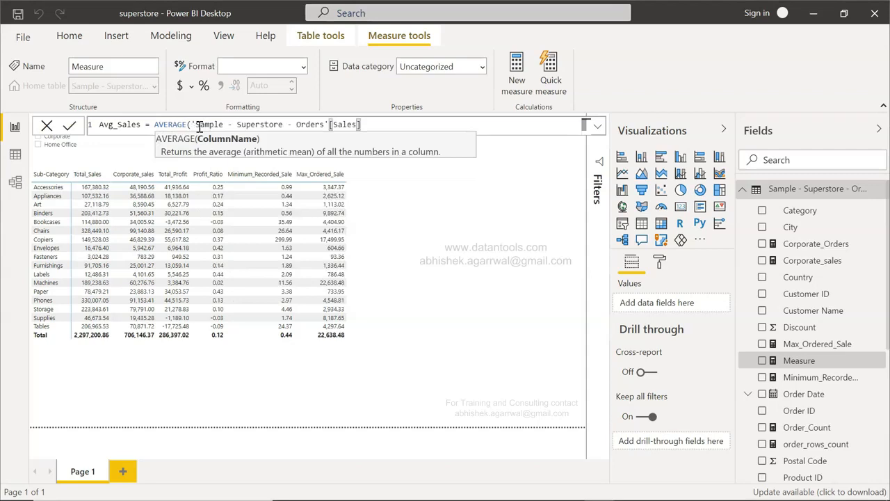
pyautogui.write(')')
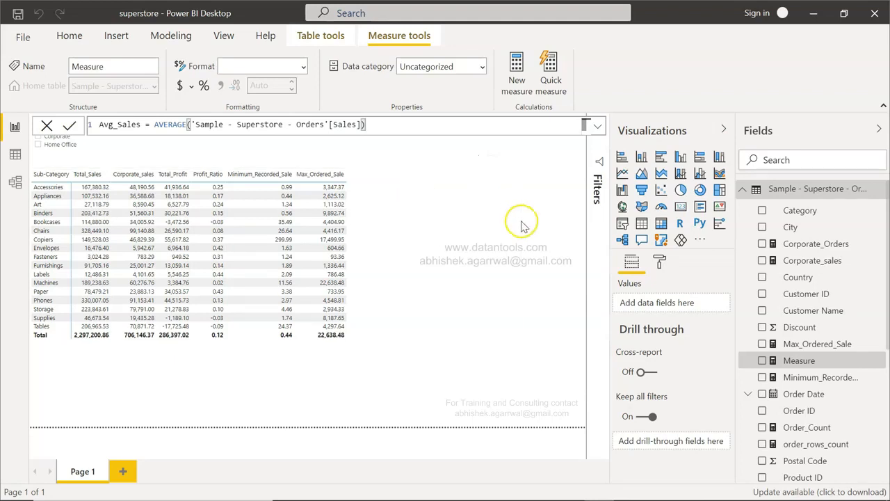
pyautogui.click(68, 129)
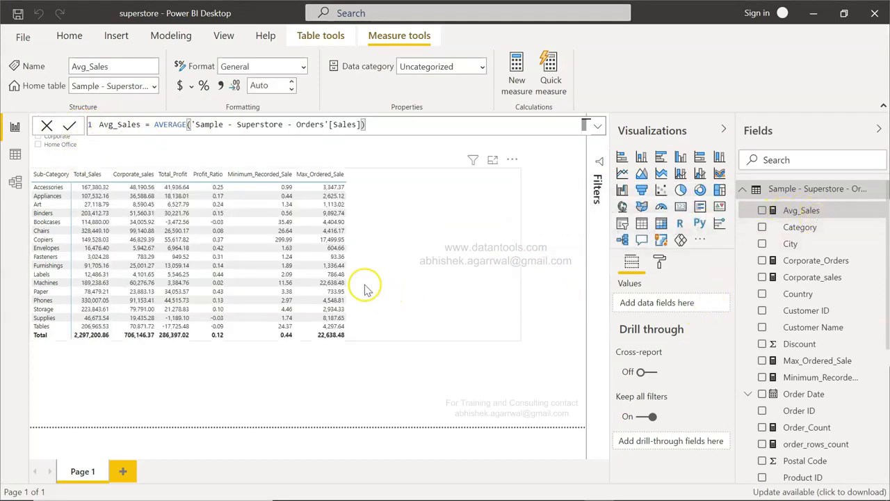
# Add the Avg_Sales measure to the matrix values after Max_Ordered_Sale.
pyautogui.click(414, 276)
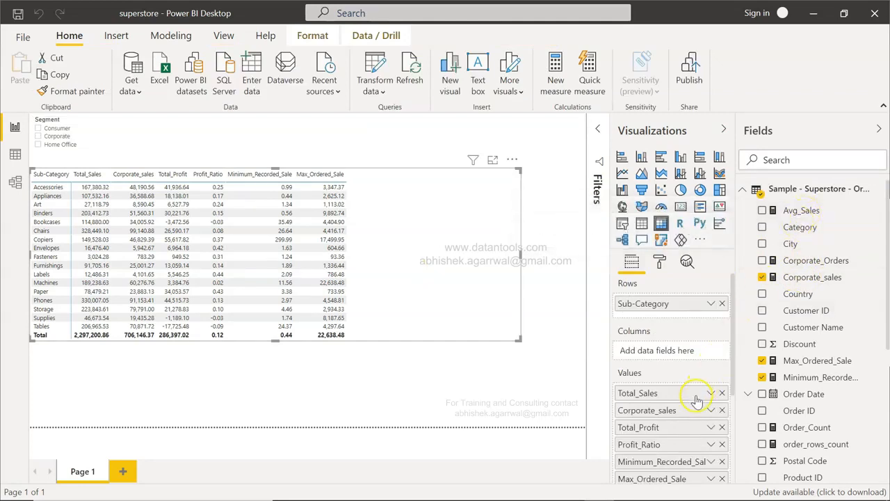
pyautogui.scroll(-4, 689, 379)
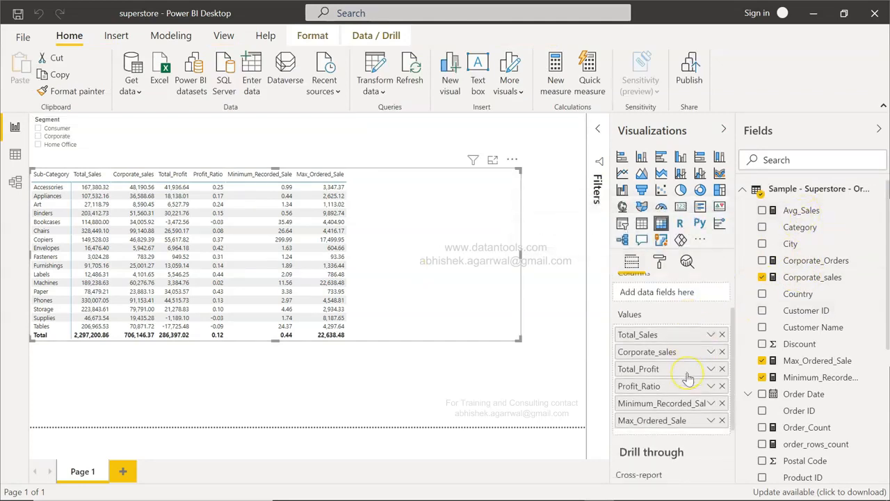
pyautogui.scroll(-1, 685, 377)
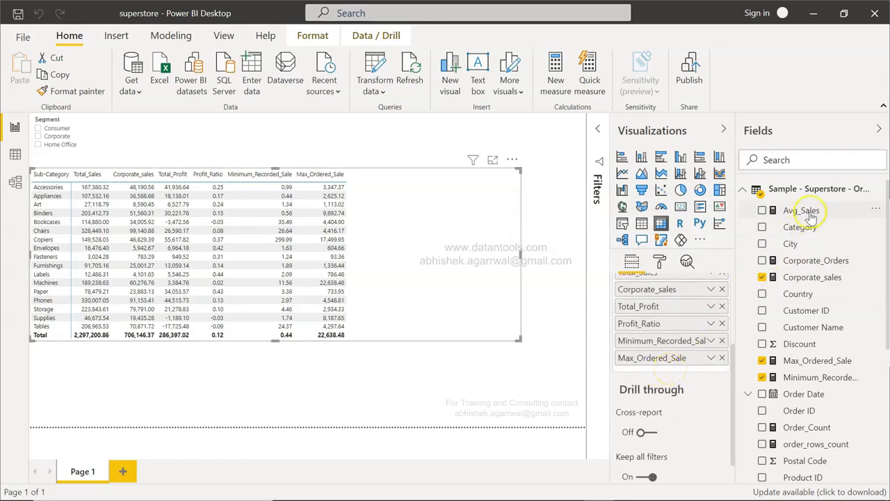
pyautogui.moveTo(710, 325); pyautogui.dragTo(679, 373)
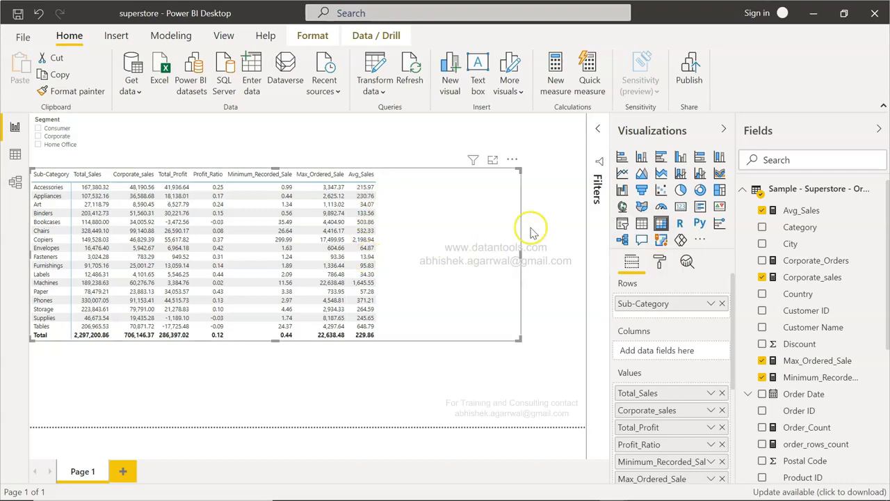
# Set the value decimal places of the matrix's Avg_Sales field to 0 in its field formatting.
pyautogui.click(661, 262)
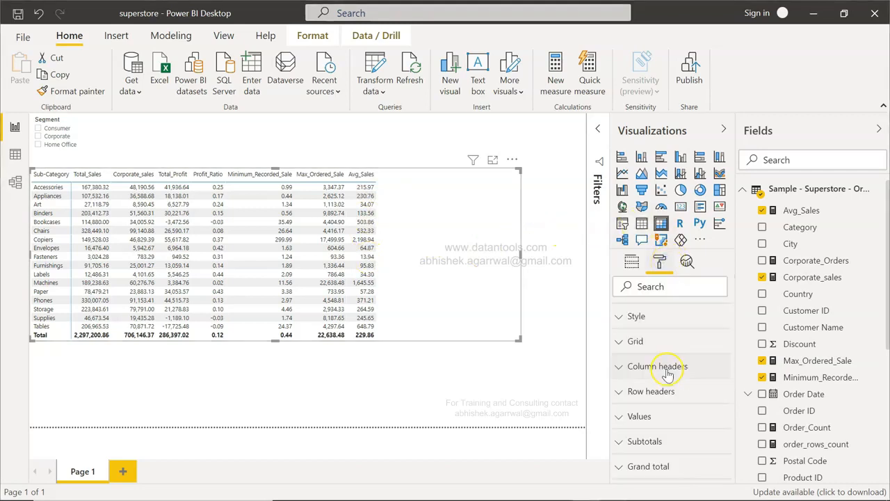
pyautogui.scroll(-4, 667, 375)
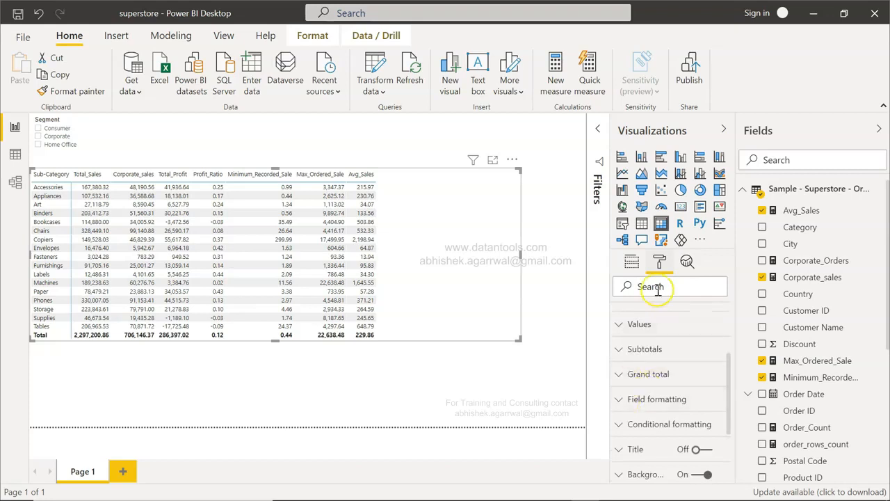
pyautogui.click(624, 402)
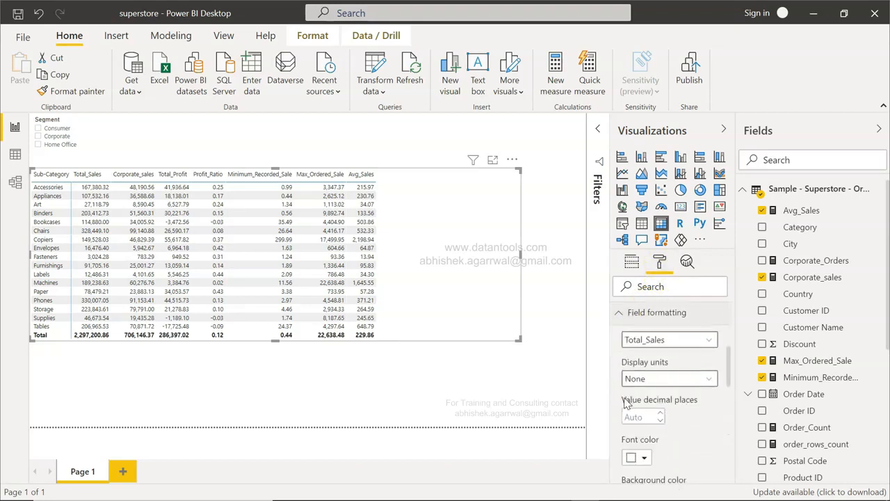
pyautogui.click(647, 336)
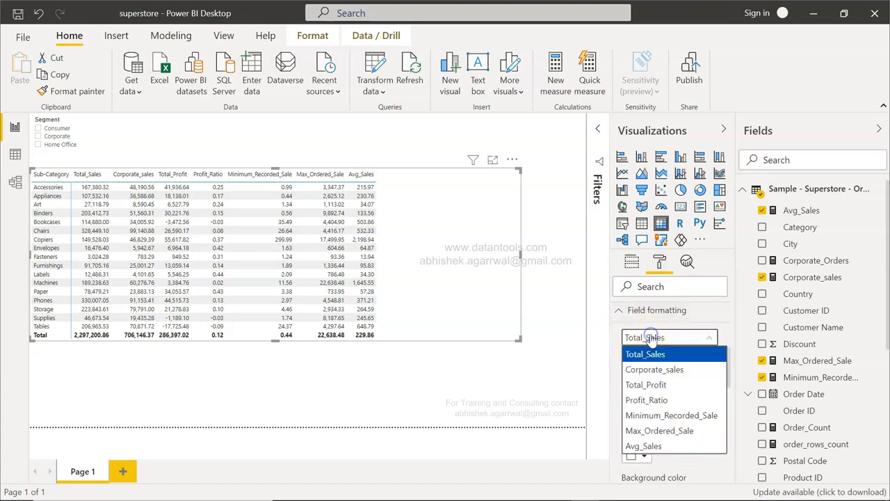
pyautogui.click(662, 446)
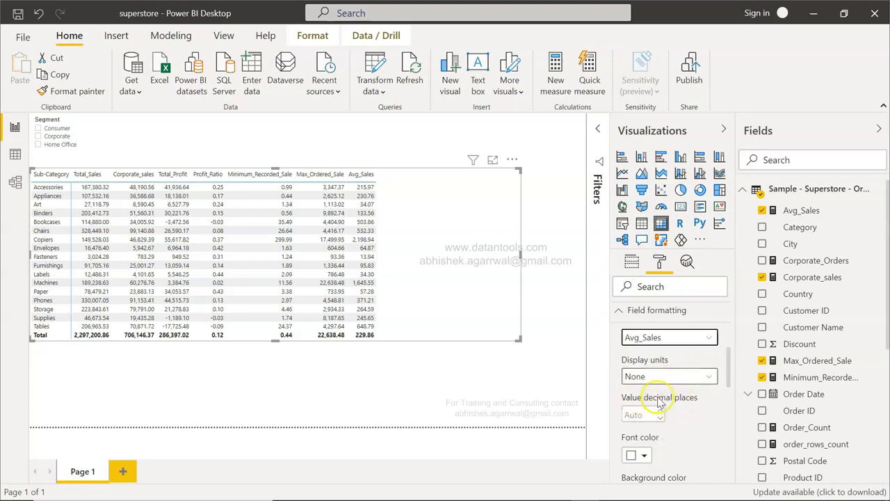
pyautogui.click(640, 412)
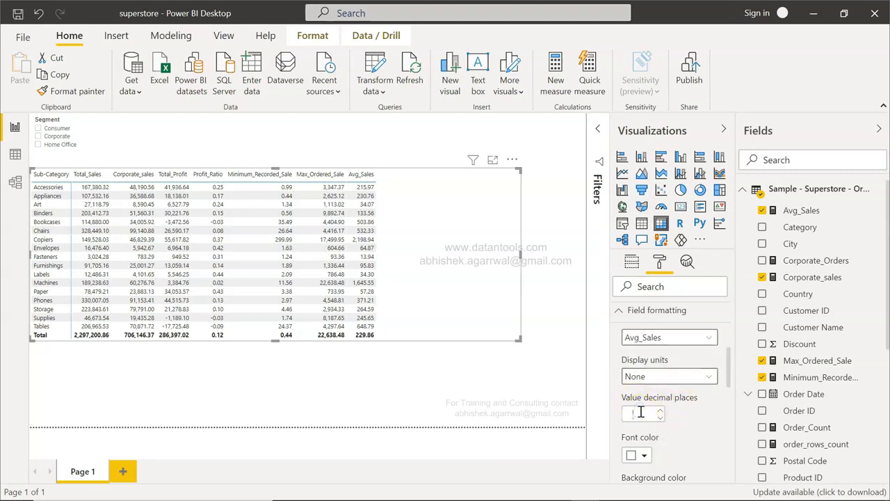
pyautogui.write('0')
pyautogui.press('Tab')
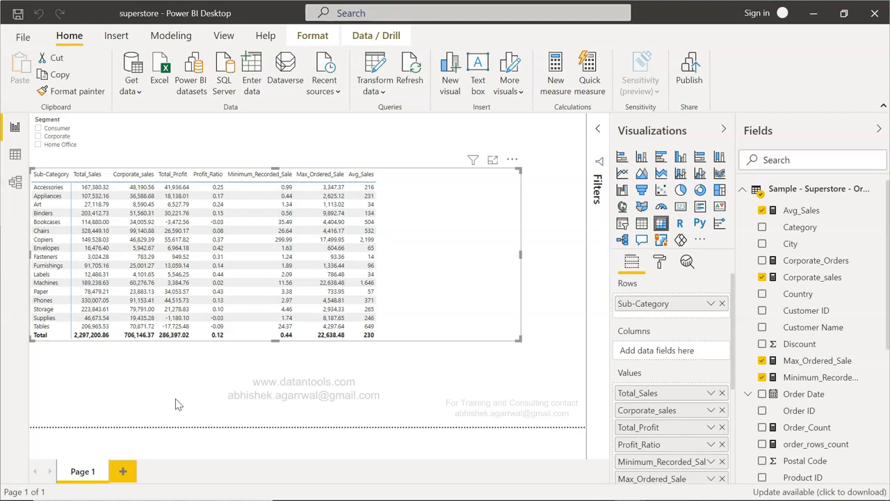
# Filter the report to the Consumer segment and move the matrix down slightly so its headers clear the Segment slicer.
pyautogui.click(39, 129)
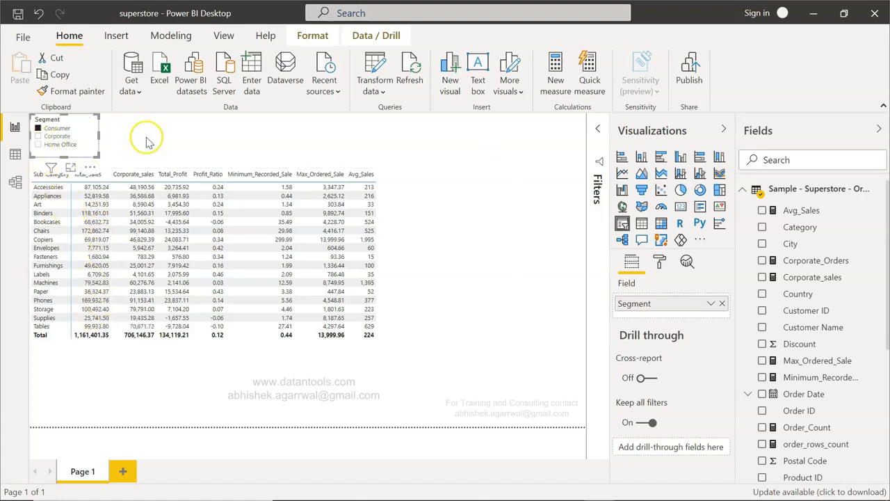
pyautogui.click(115, 174)
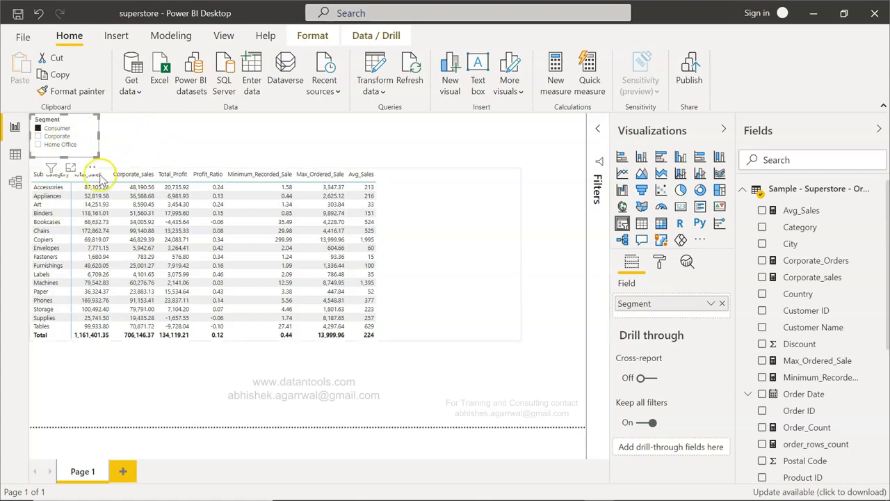
pyautogui.click(401, 173)
pyautogui.moveTo(398, 174); pyautogui.dragTo(401, 195)
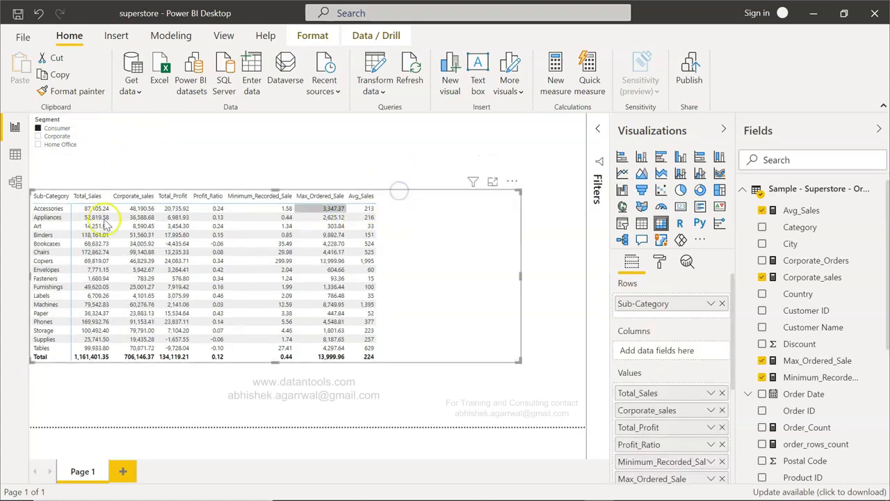
pyautogui.click(89, 196)
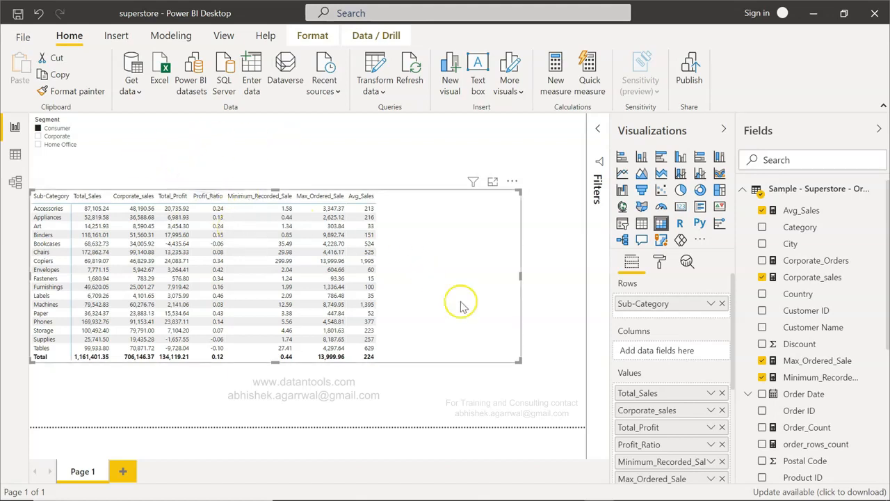
# Start a new measure ALL_Sales with CALCULATE and SUM('Sample - Superstore - Orders'[Sales]) as its expression.
pyautogui.click(559, 81)
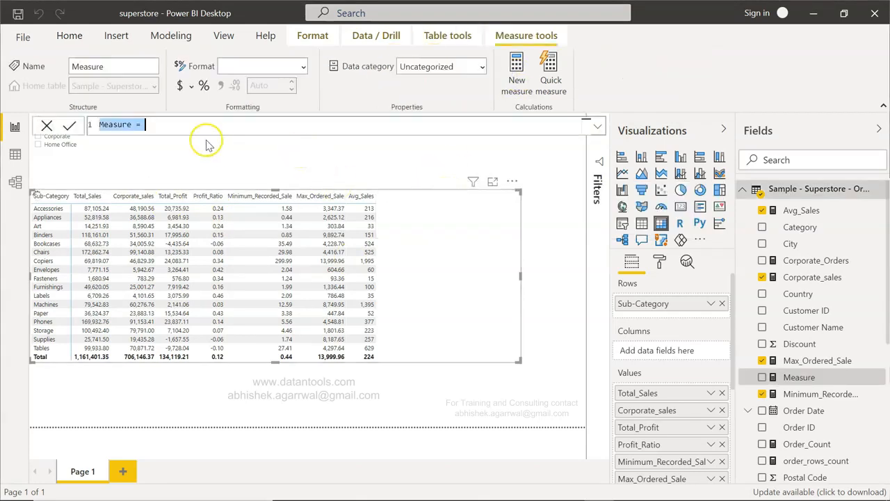
pyautogui.write('ALL')
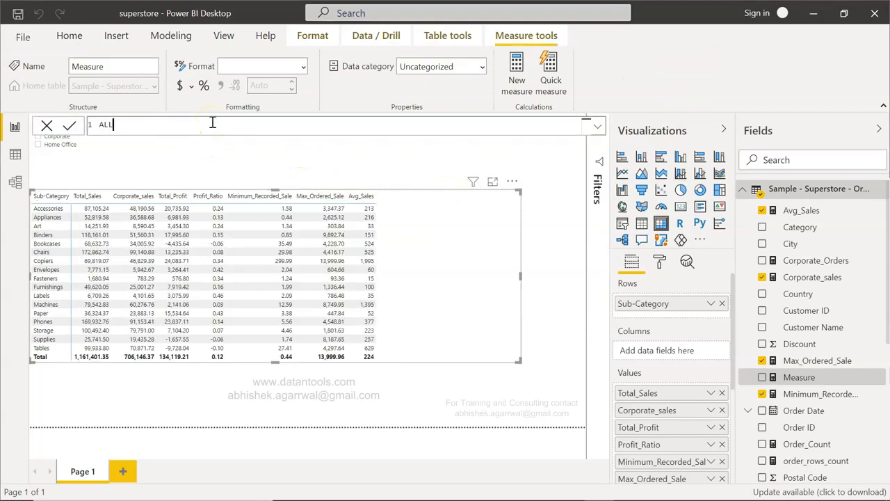
pyautogui.write('_Sales =')
pyautogui.write('calc')
pyautogui.press('Tab')
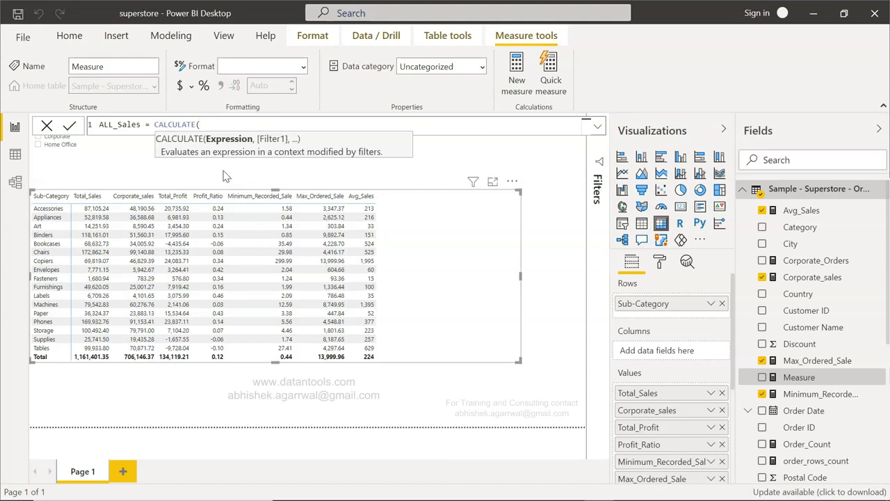
pyautogui.write('sum')
pyautogui.press('Tab')
pyautogui.write('sal')
pyautogui.press('Tab')
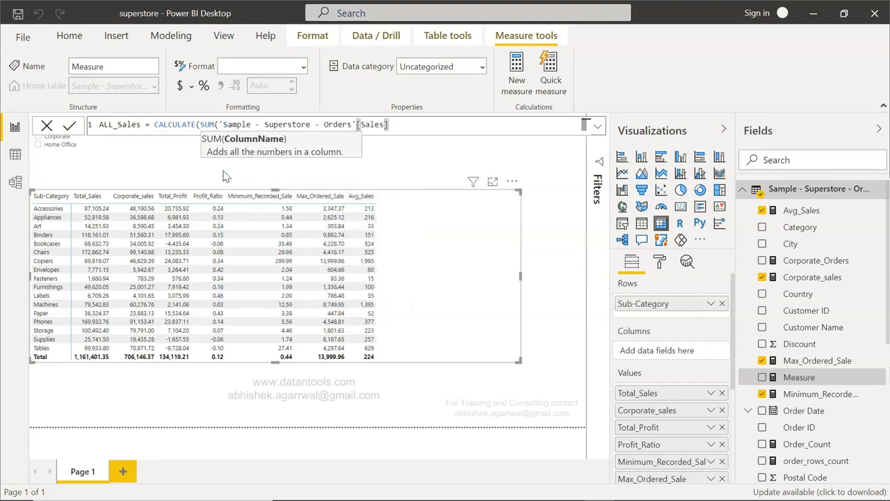
pyautogui.write('),')
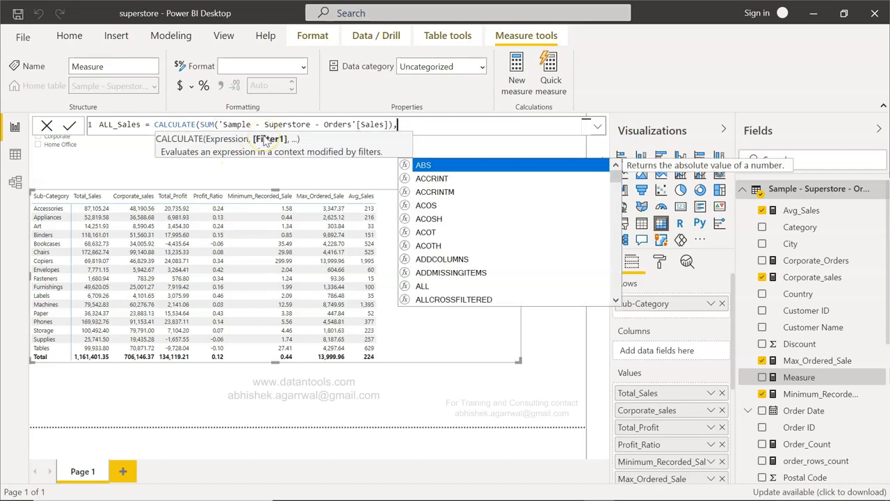
# Complete the ALL_Sales formula with the filter argument ALL('Sample - Superstore - Orders'[Segment]) and commit the measure.
pyautogui.write('ALL')
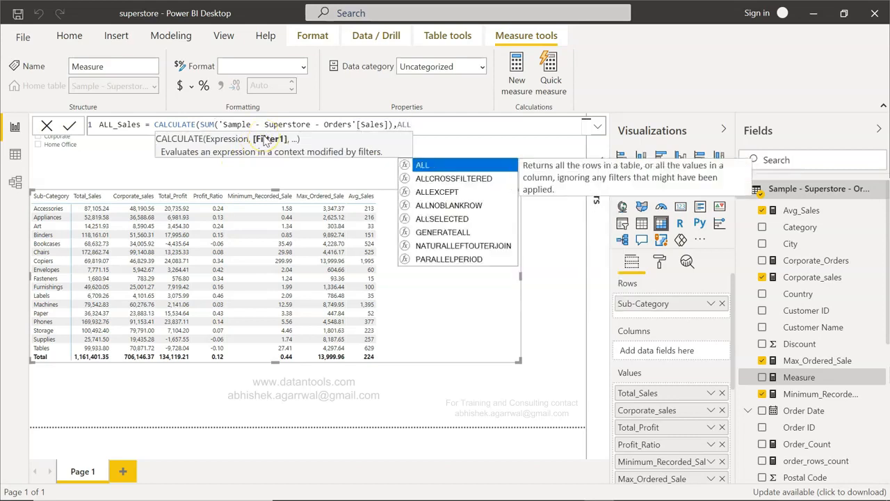
pyautogui.write('(')
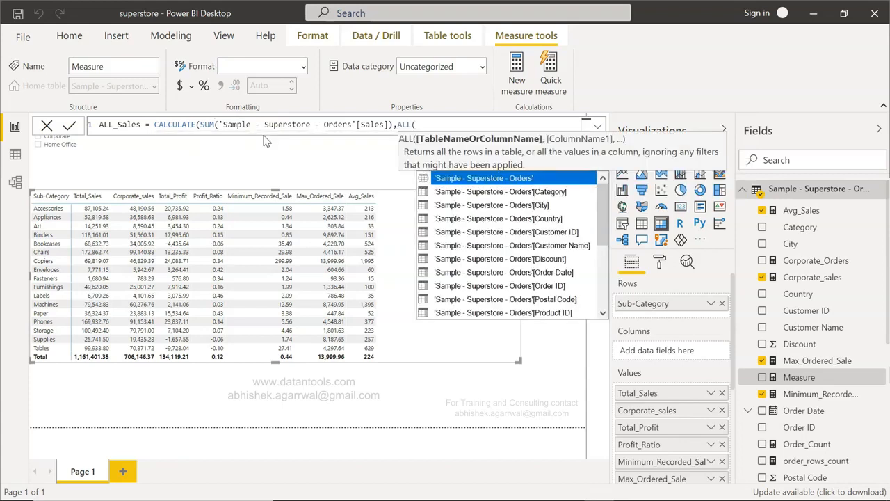
pyautogui.write('seg')
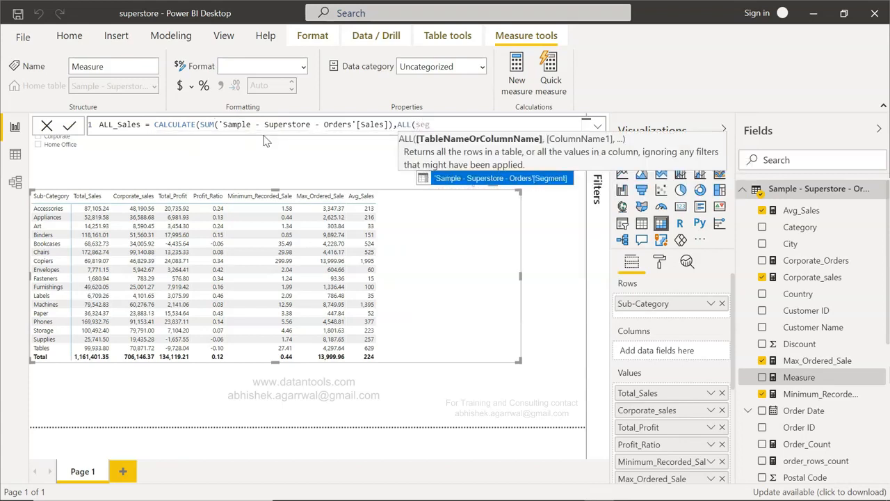
pyautogui.press('Tab')
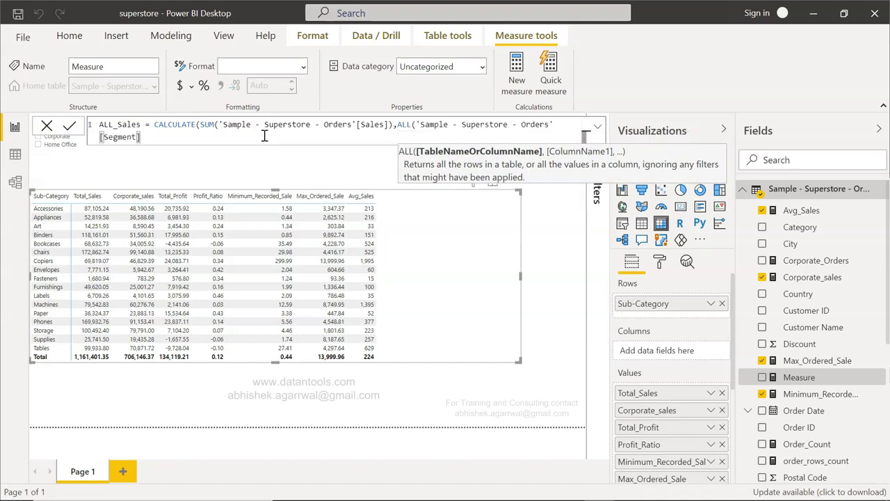
pyautogui.write(')')
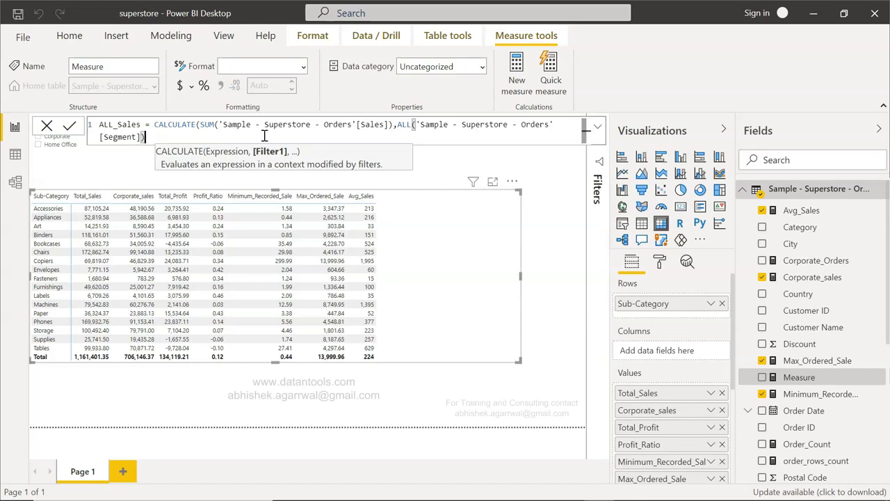
pyautogui.write(')')
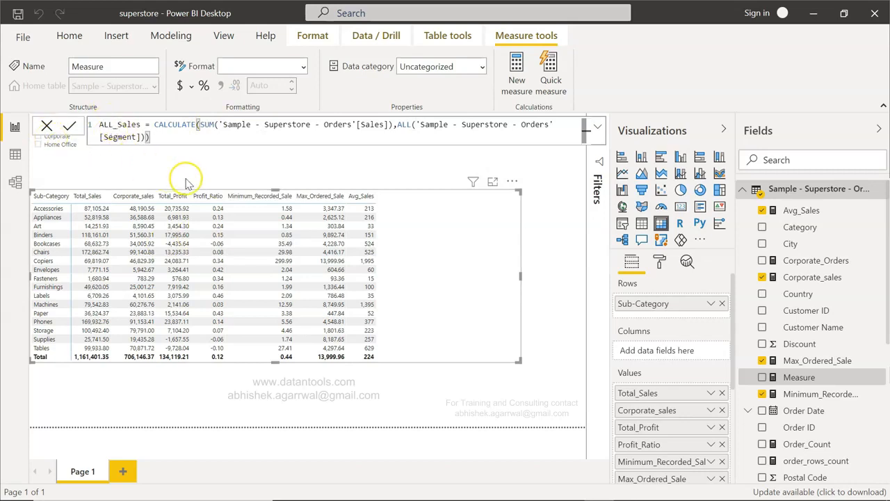
pyautogui.click(72, 130)
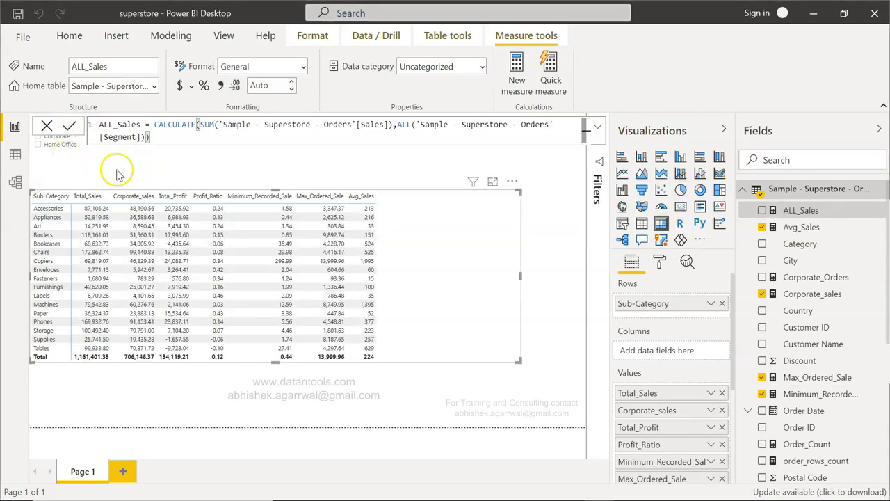
# Add the ALL_Sales measure to the sub-category matrix values after Avg_Sales.
pyautogui.click(140, 161)
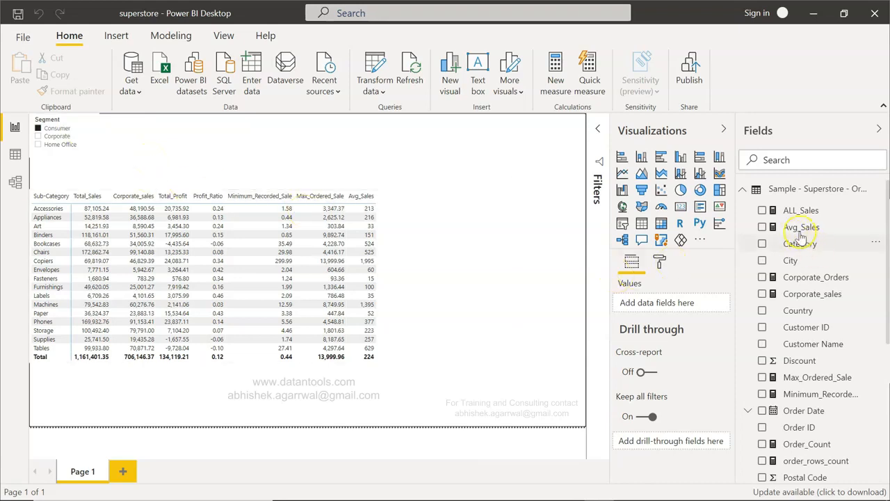
pyautogui.click(417, 204)
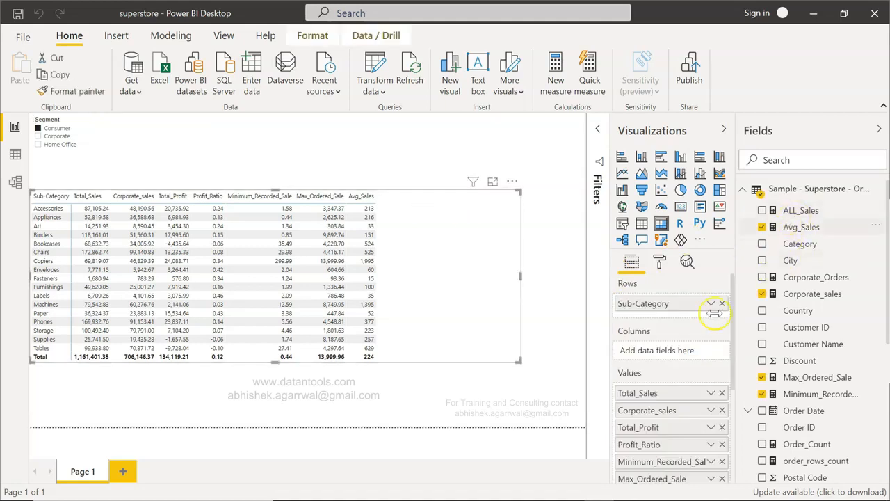
pyautogui.scroll(-5, 697, 358)
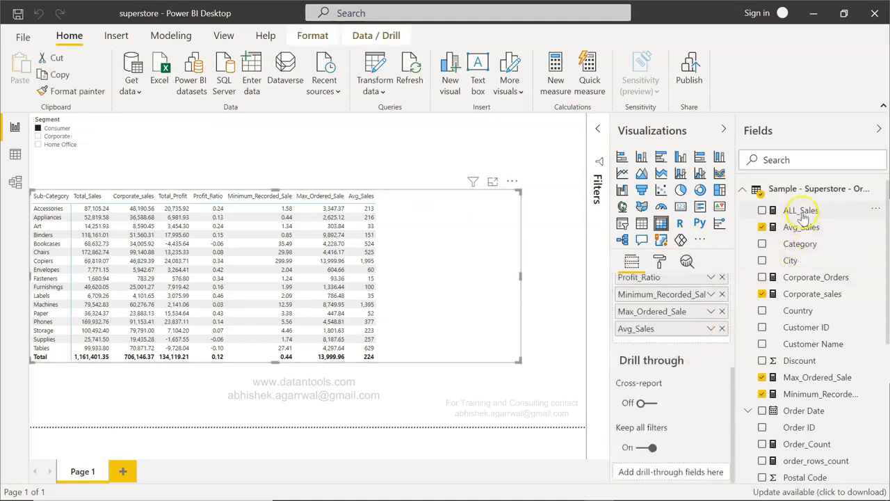
pyautogui.moveTo(798, 210); pyautogui.dragTo(685, 338)
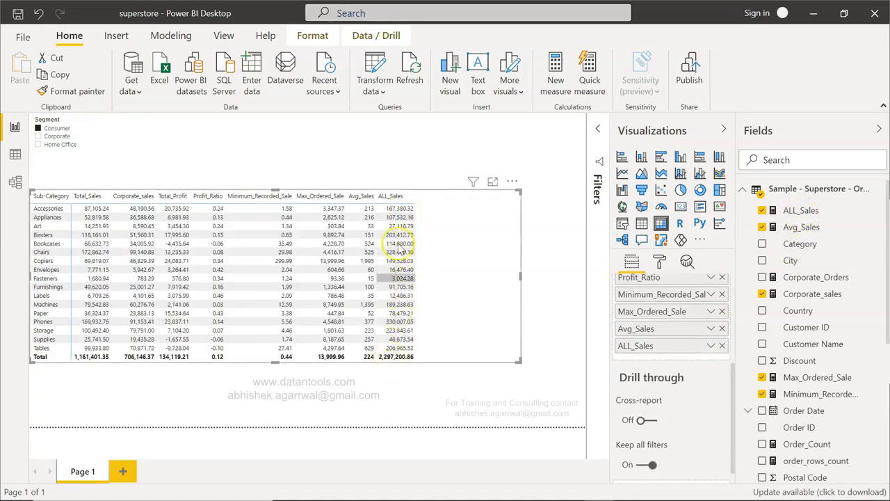
# Compare Total_Sales with ALL_Sales by clearing the Consumer selection in the Segment slicer and filtering to Home Office.
pyautogui.moveTo(399, 218)
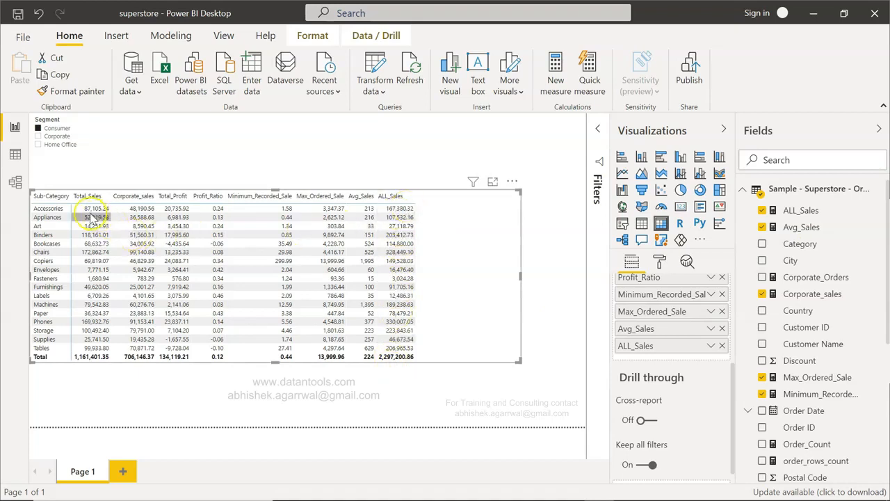
pyautogui.moveTo(91, 216)
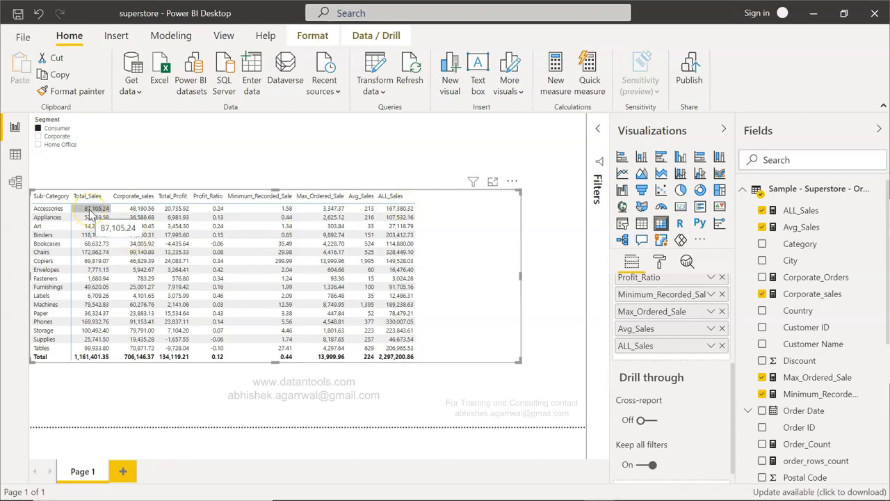
pyautogui.click(39, 130)
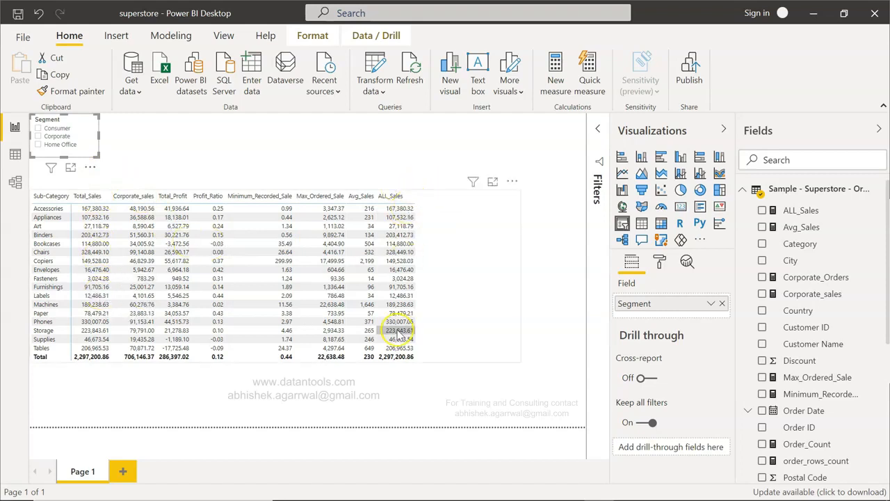
pyautogui.click(39, 145)
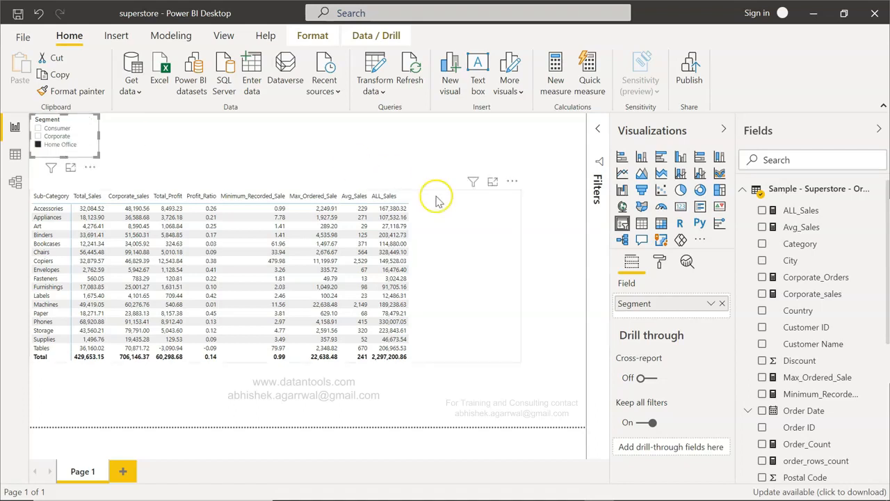
# Look through the table's fields for other possible filters such as Ship Mode and review the Segment argument in the ALL_Sales formula.
pyautogui.scroll(-5, 832, 323)
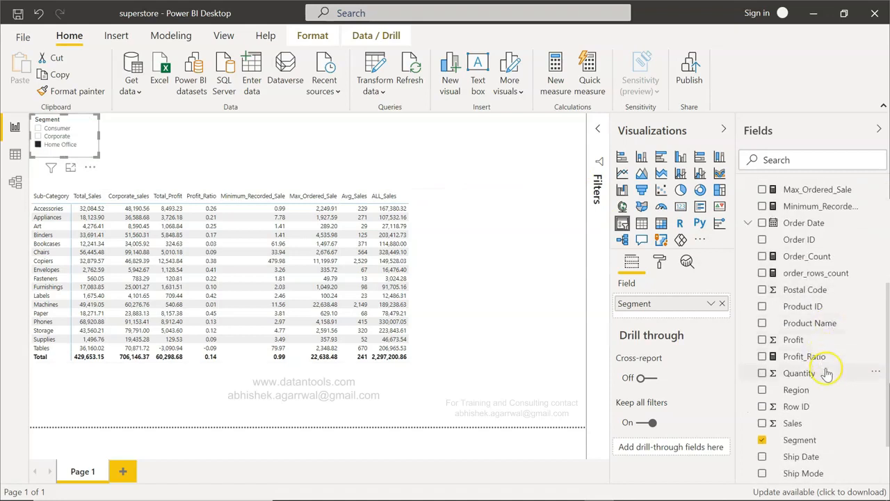
pyautogui.scroll(-1, 823, 386)
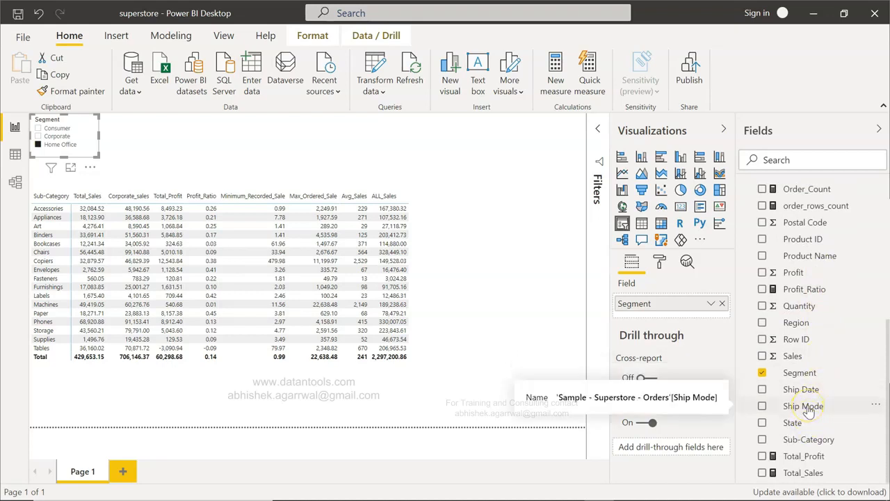
pyautogui.scroll(1, 809, 409)
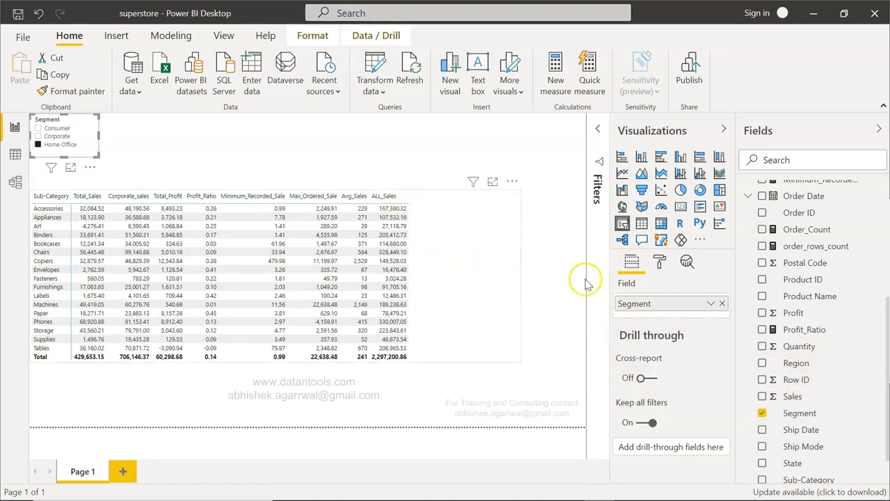
pyautogui.scroll(-2, 761, 342)
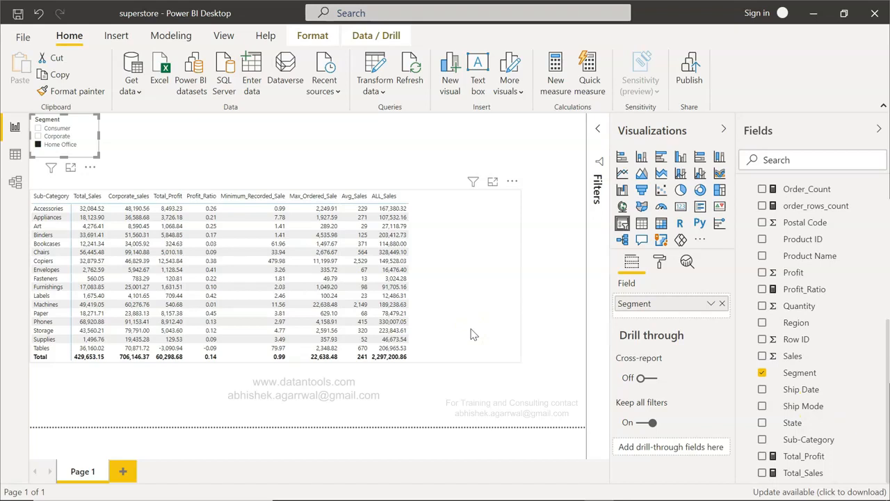
pyautogui.scroll(5, 859, 264)
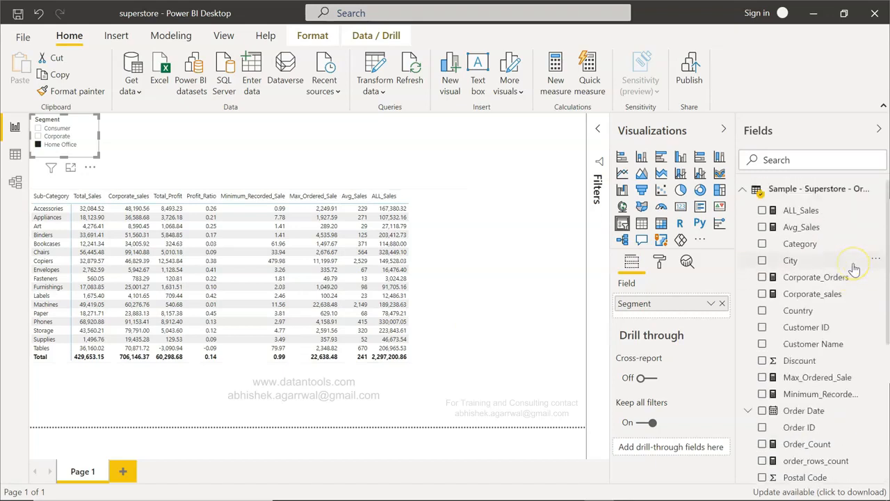
pyautogui.click(832, 212)
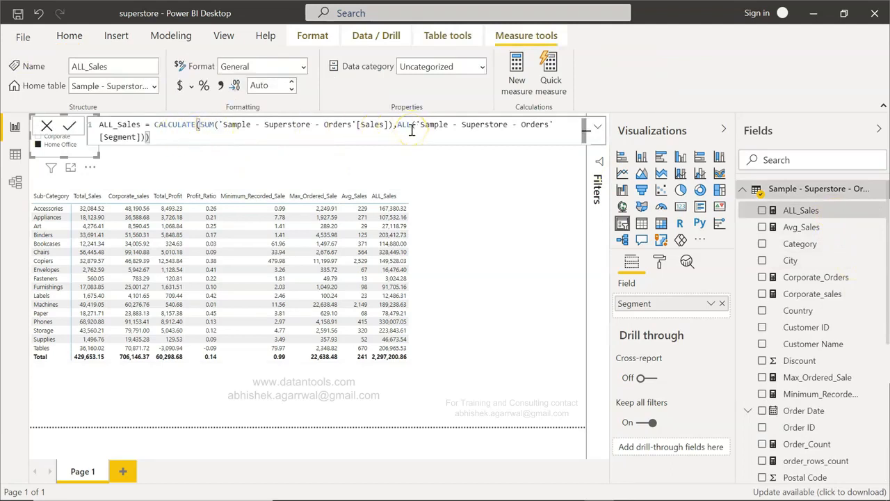
pyautogui.click(123, 137)
pyautogui.click(235, 167)
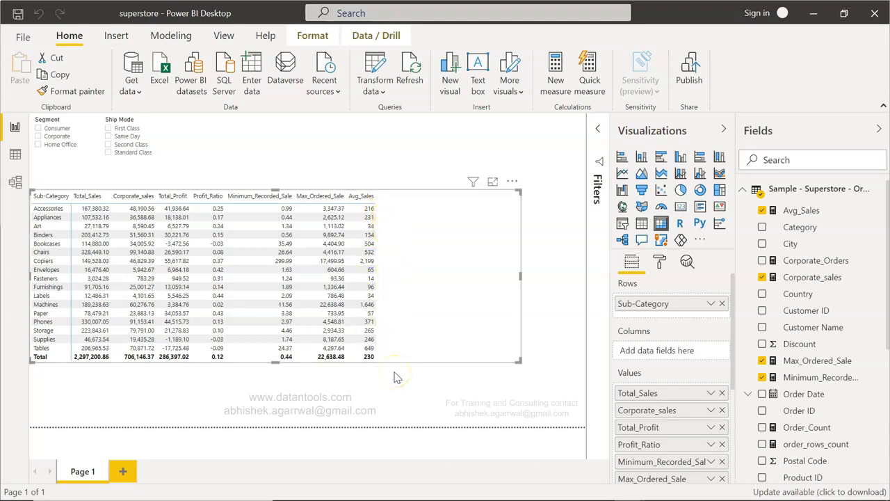
# Examine how the matrix's Total_Sales values for individual sub-categories relate to the overall Total row.
pyautogui.click(96, 209)
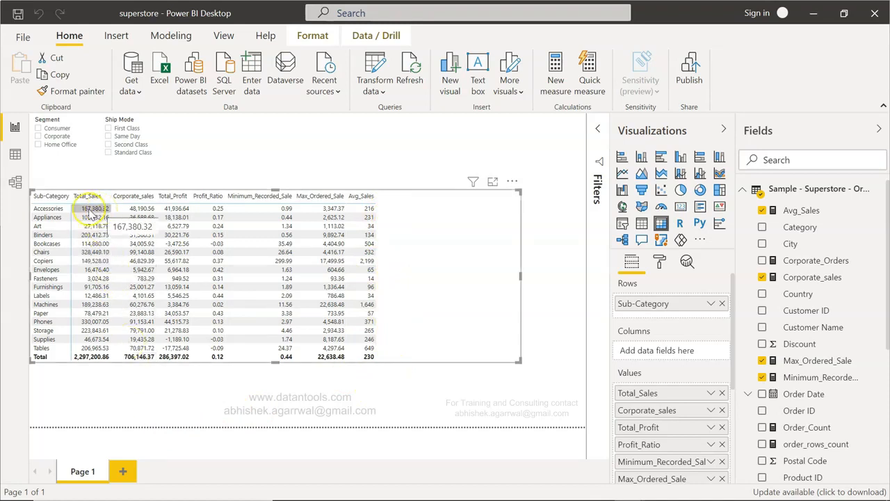
pyautogui.click(93, 358)
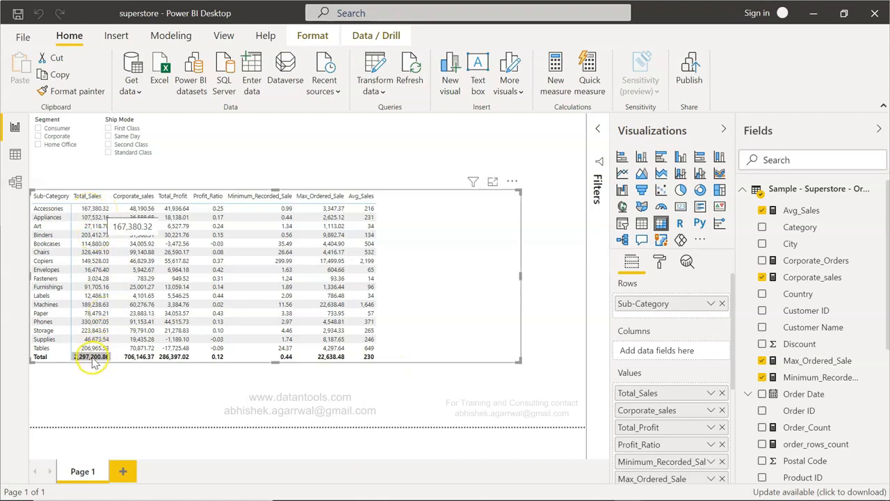
pyautogui.click(81, 366)
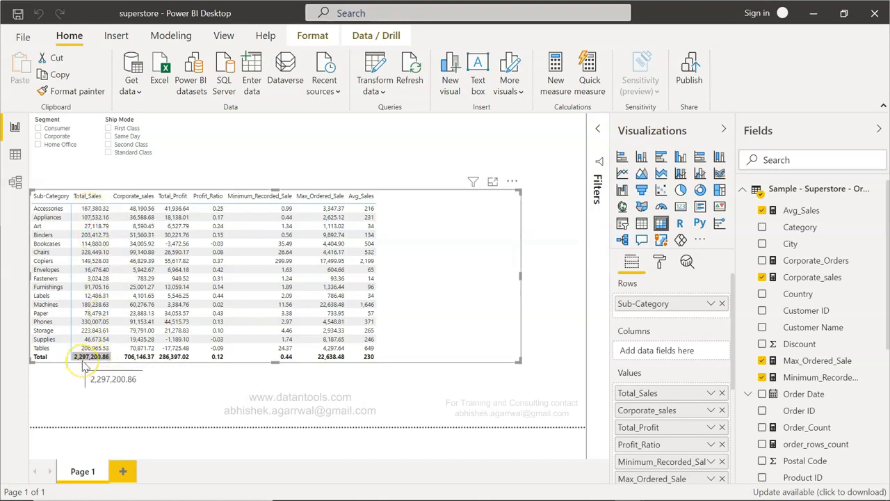
pyautogui.click(84, 209)
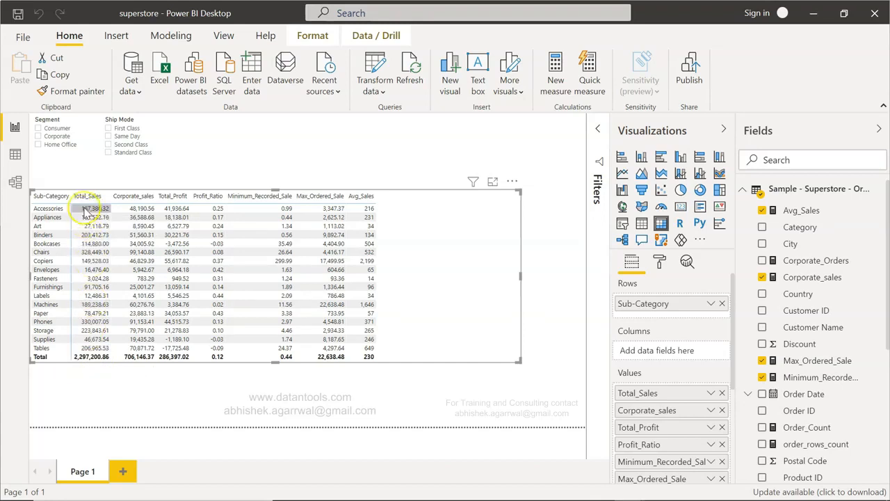
pyautogui.click(89, 368)
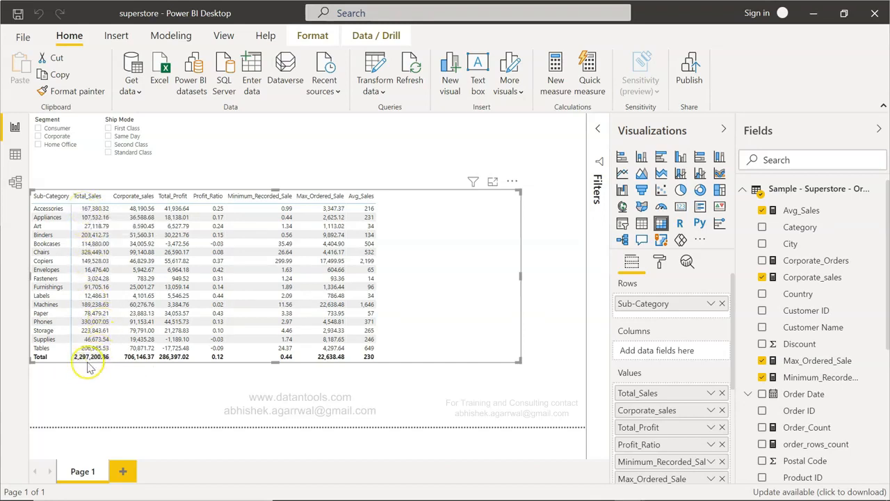
pyautogui.click(131, 209)
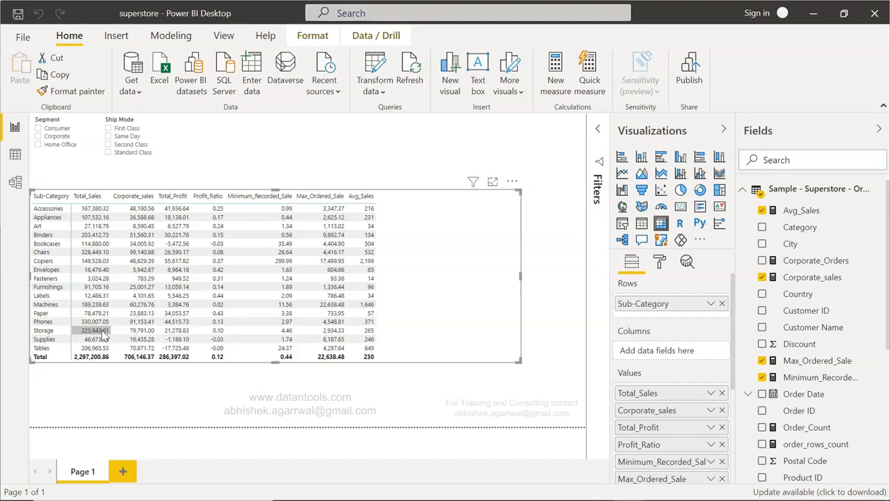
pyautogui.click(111, 363)
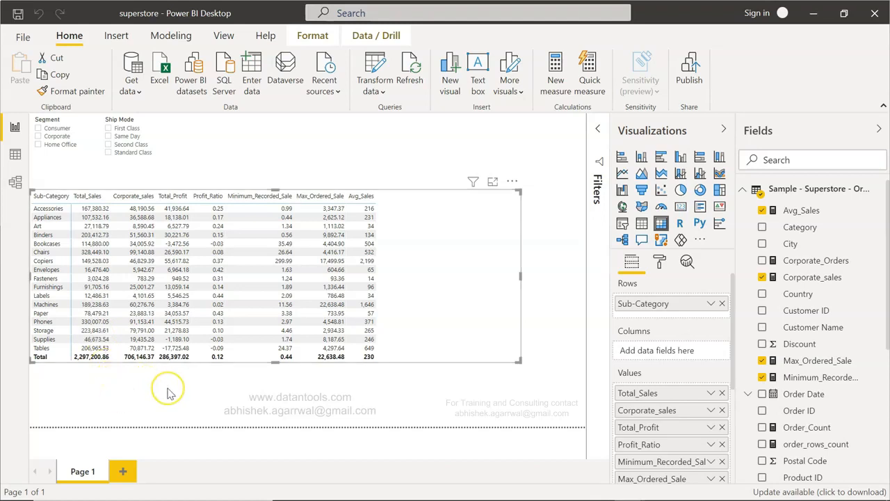
pyautogui.click(84, 357)
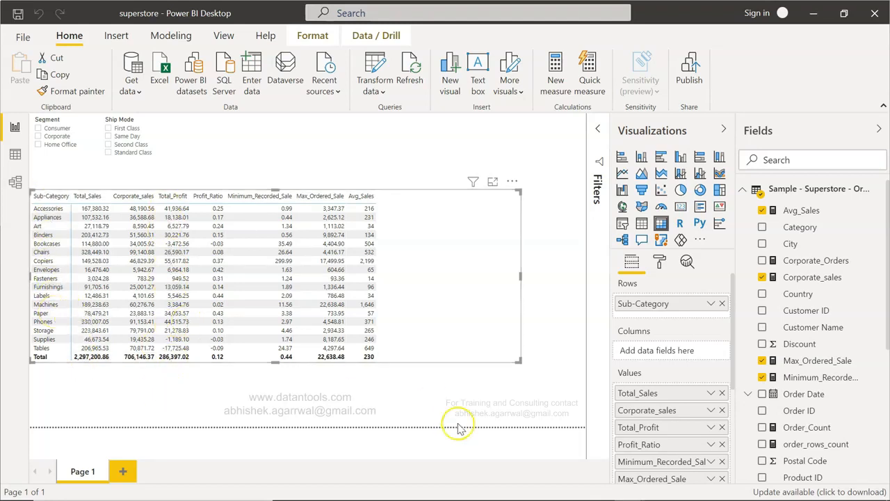
# Start a new measure named All_Selected_sales with CALCULATE over the SUM of the orders table's Sales column.
pyautogui.click(555, 81)
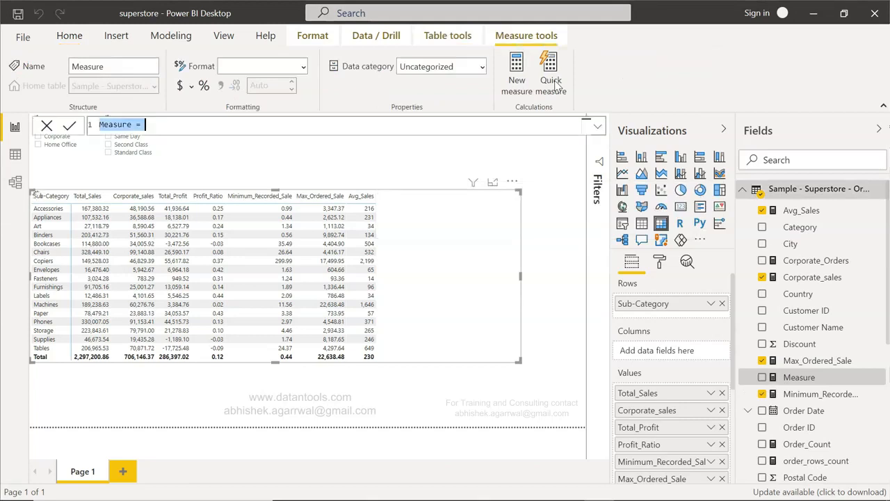
pyautogui.write('All_Sele')
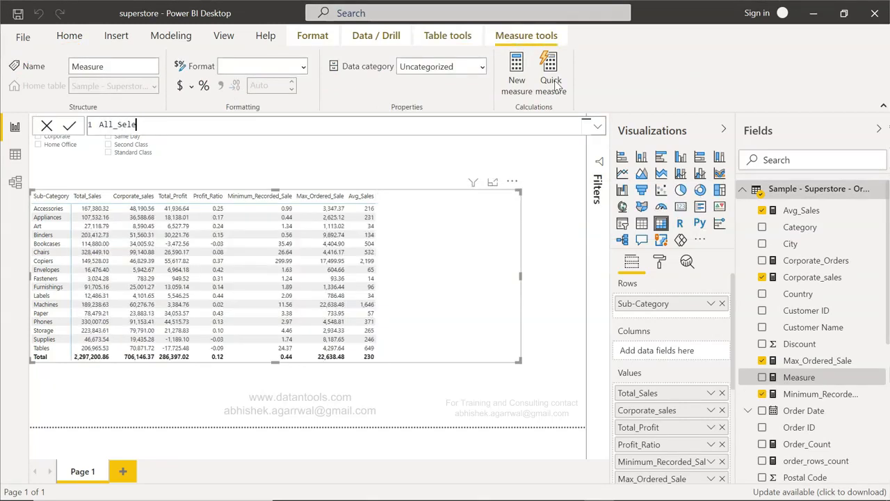
pyautogui.write('cted_sales = calc')
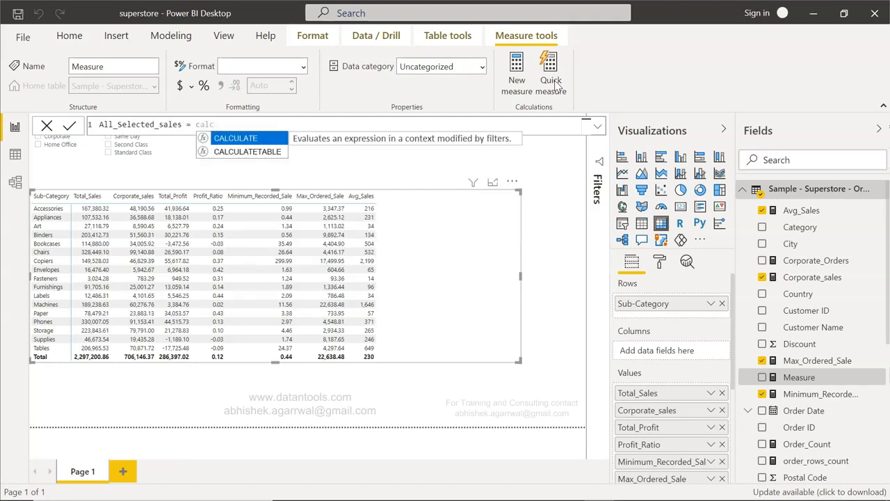
pyautogui.press('Tab')
pyautogui.write('sum')
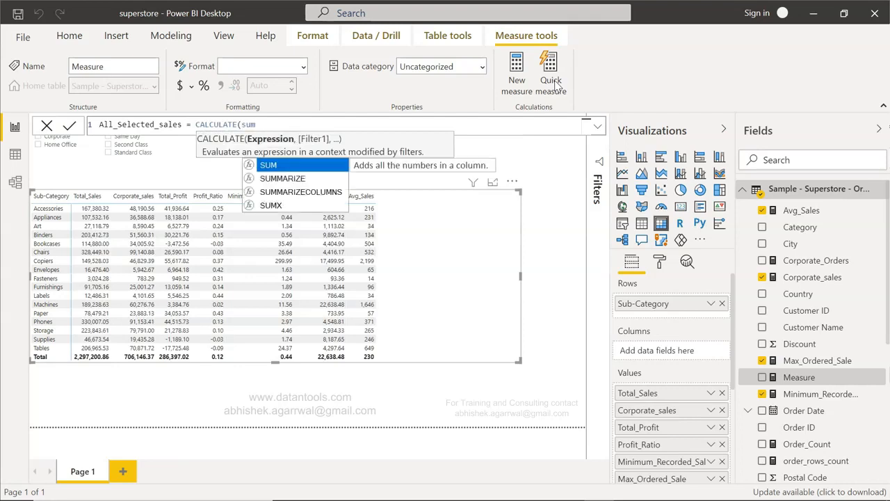
pyautogui.press('Tab')
pyautogui.write('sal')
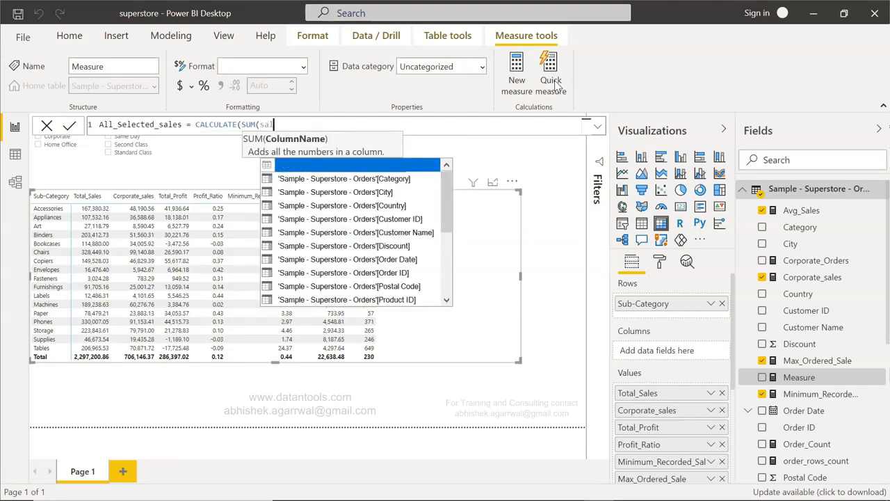
pyautogui.press('Tab')
pyautogui.write(')')
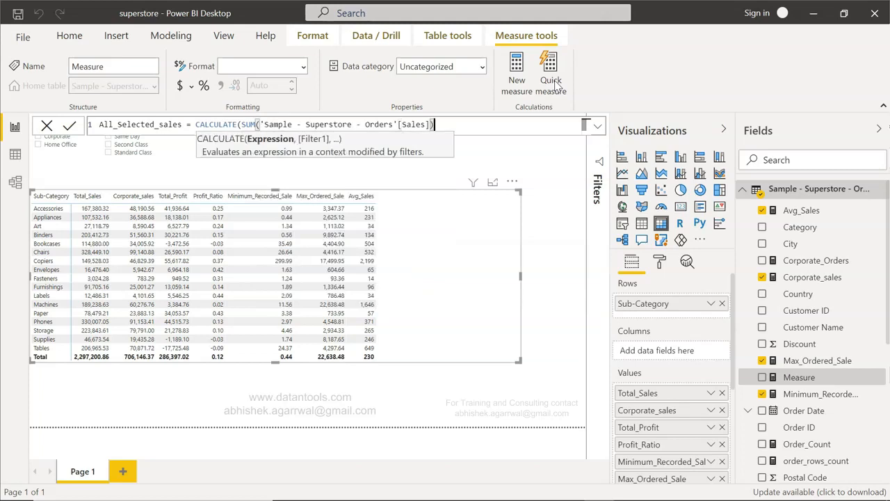
pyautogui.write(',')
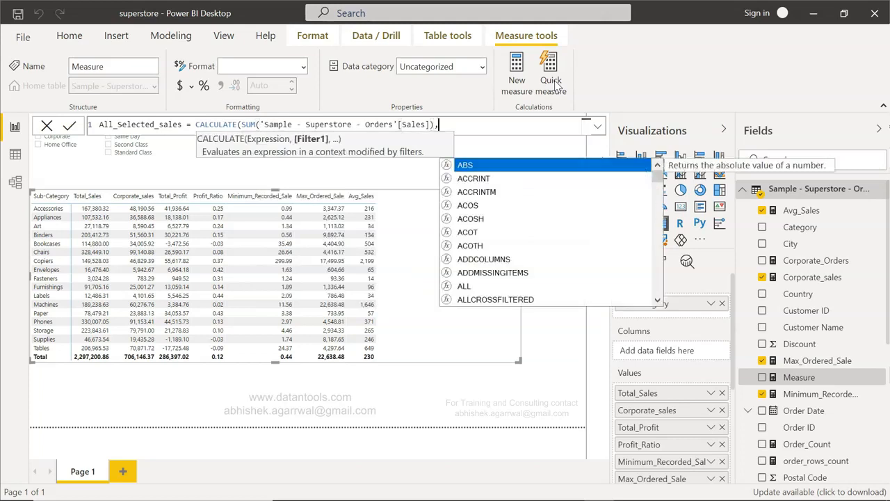
# Complete the All_Selected_sales formula with an ALLSELECTED filter on the Sub-Category column and commit the measure.
pyautogui.write('all')
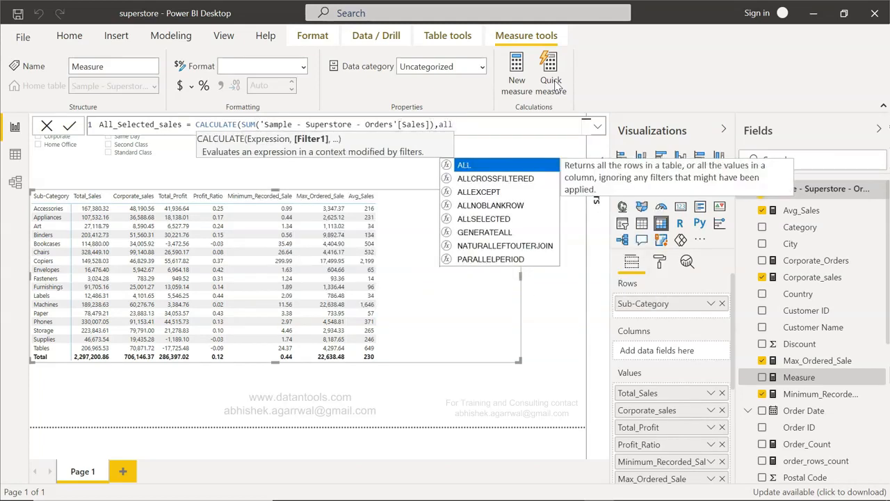
pyautogui.press('Down')
pyautogui.press('Down')
pyautogui.press('Down')
pyautogui.press('Down')
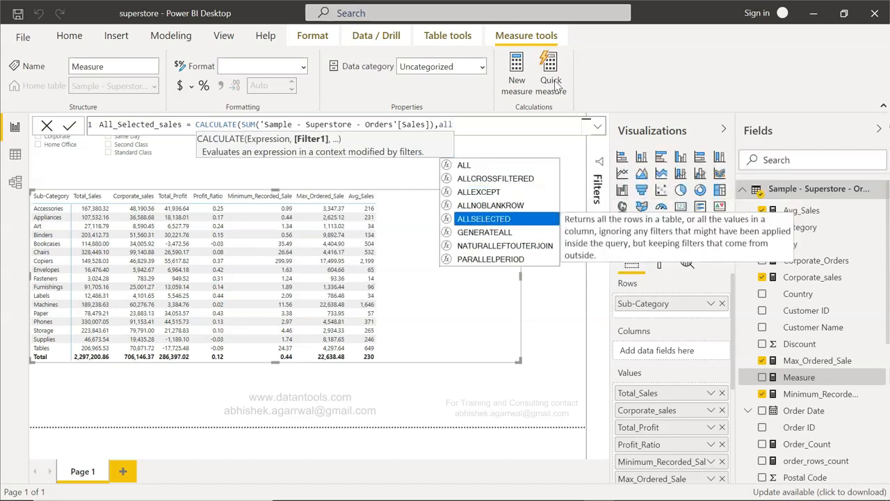
pyautogui.press('Tab')
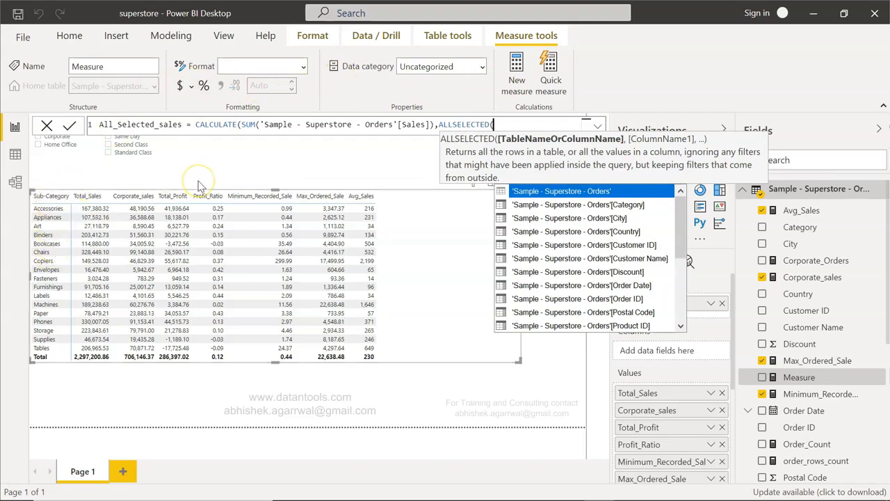
pyautogui.write('sub')
pyautogui.press('Tab')
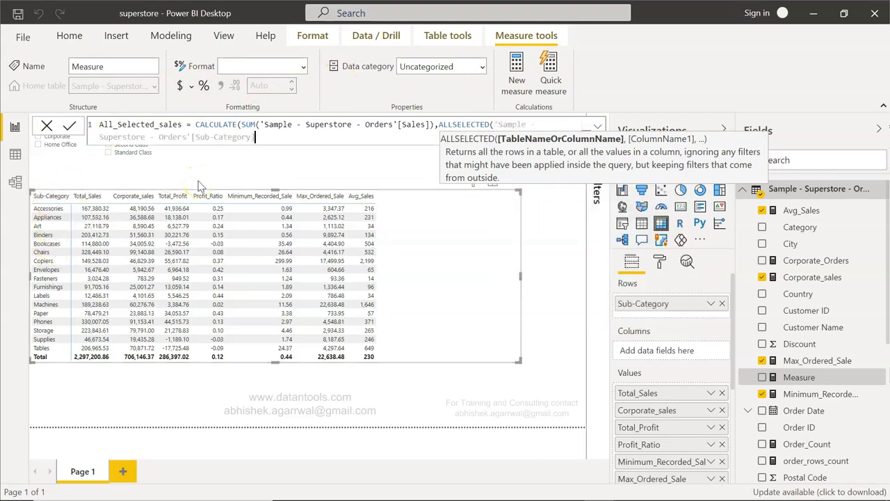
pyautogui.press('Up')
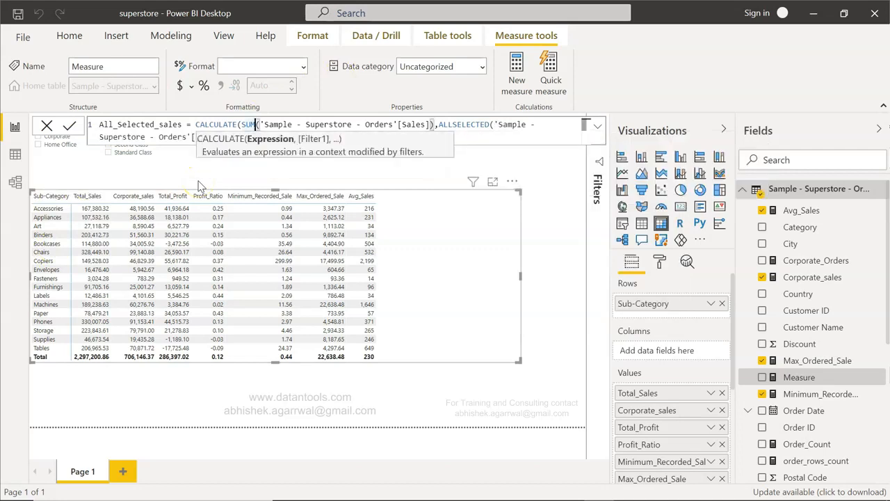
pyautogui.press('Down')
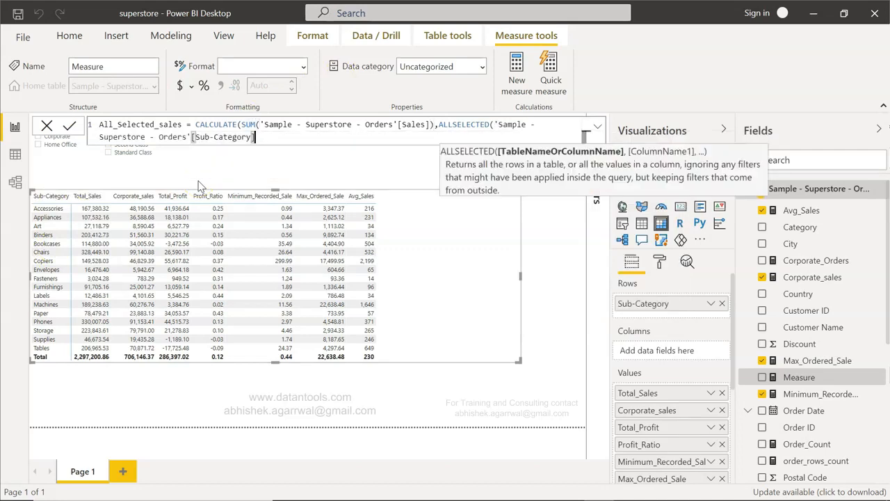
pyautogui.write(')')
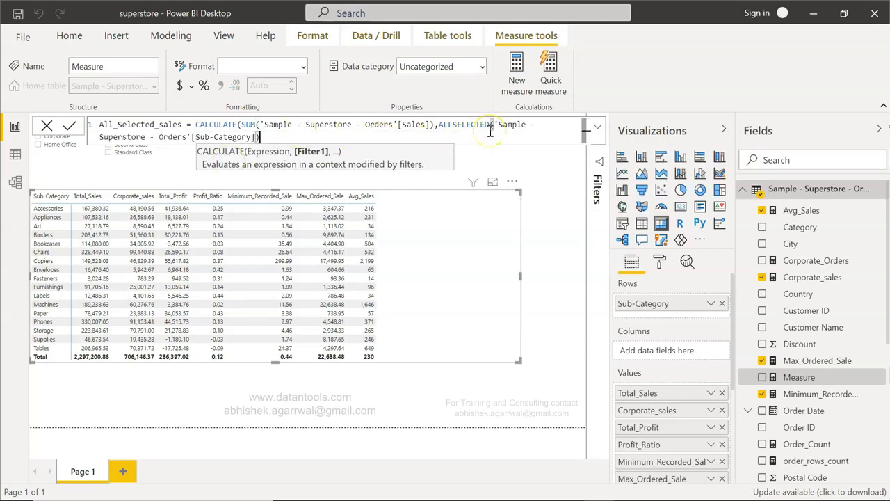
pyautogui.write(')')
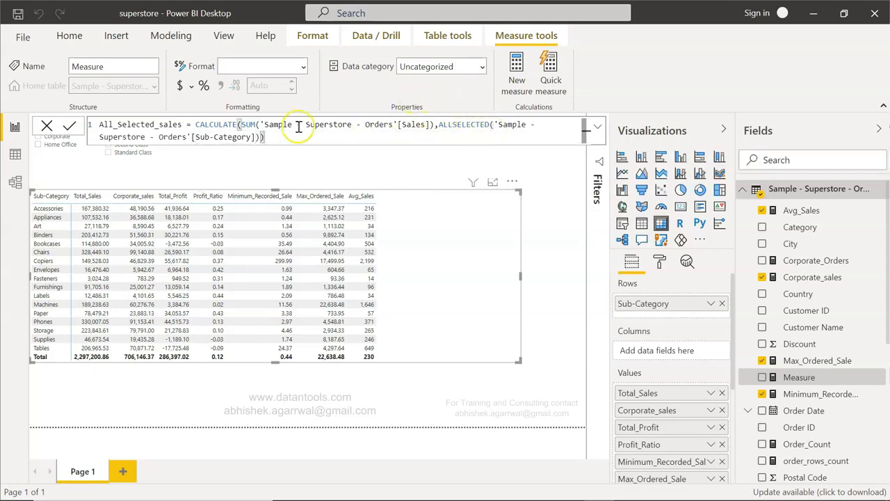
pyautogui.click(70, 126)
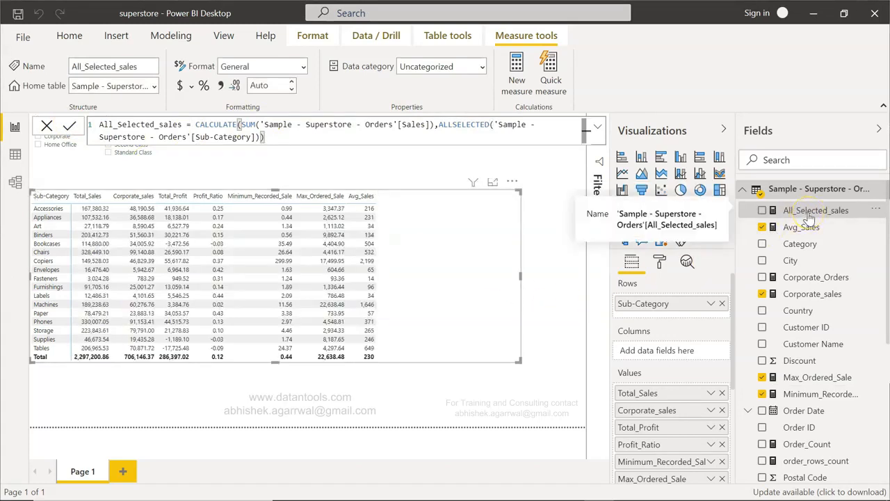
# Add the All_Selected_sales measure to the sub-category matrix values after Avg_Sales.
pyautogui.scroll(-5, 700, 406)
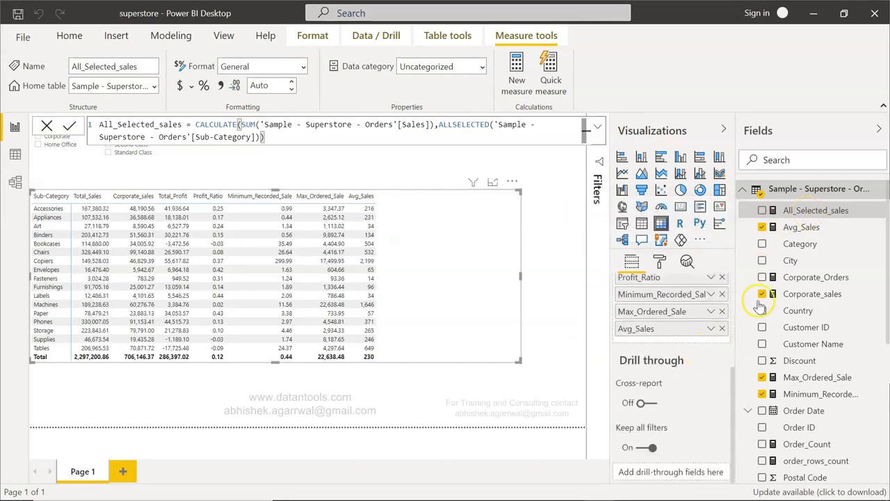
pyautogui.moveTo(811, 214); pyautogui.dragTo(663, 342)
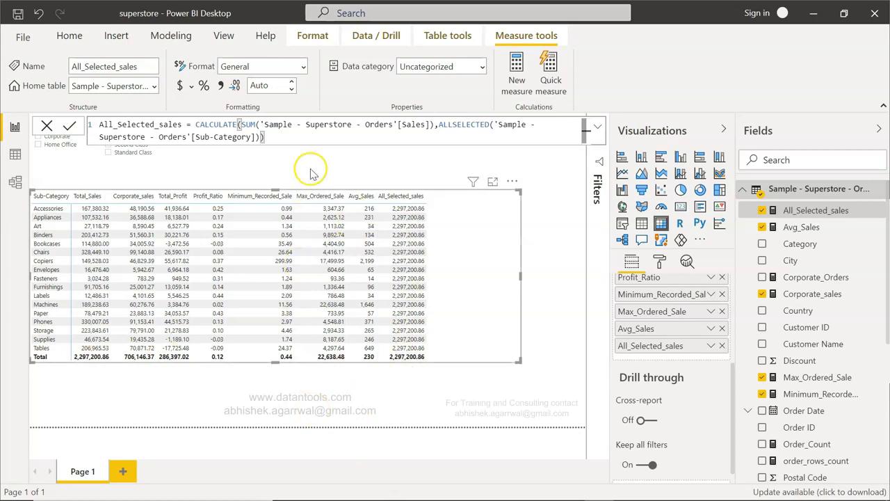
pyautogui.click(272, 171)
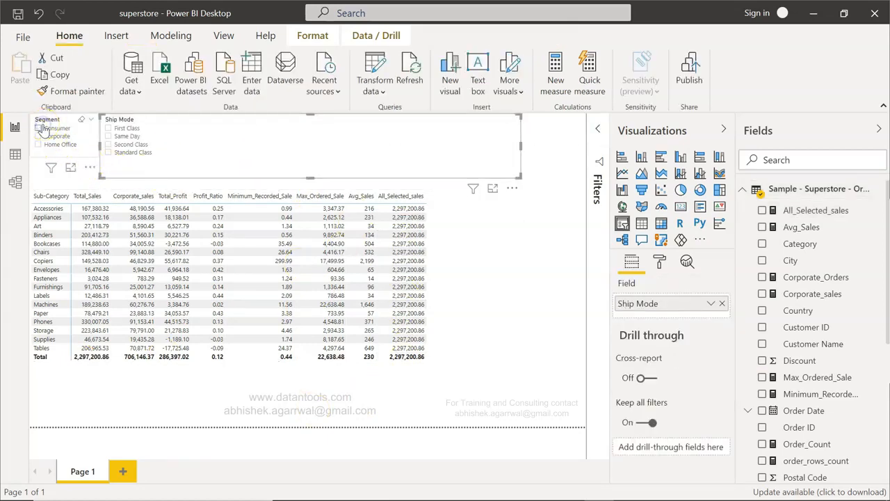
# Filter the Segment slicer to Consumer to compare All_Selected_sales with Total_Sales, and look through the table's remaining fields.
pyautogui.click(41, 128)
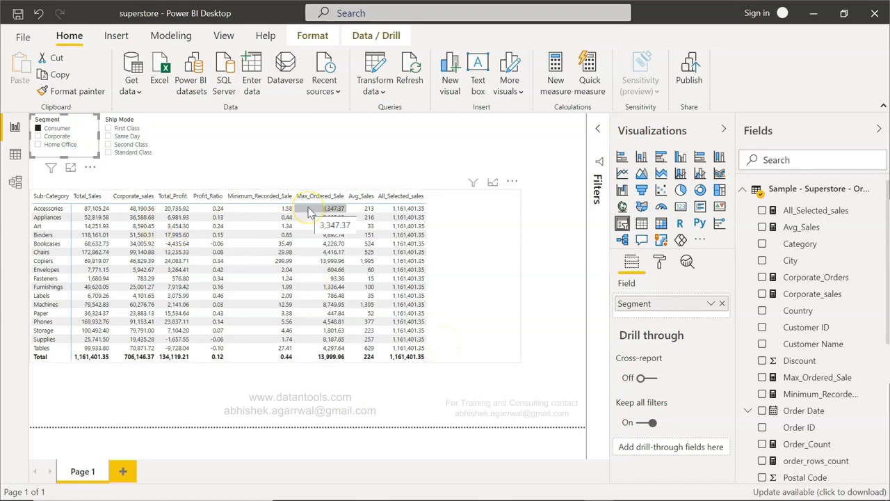
pyautogui.scroll(-5, 821, 394)
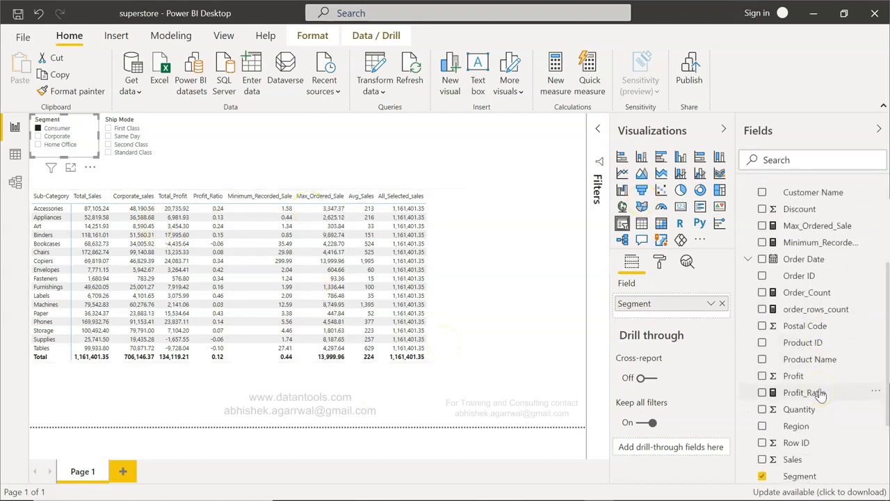
pyautogui.scroll(-2, 821, 394)
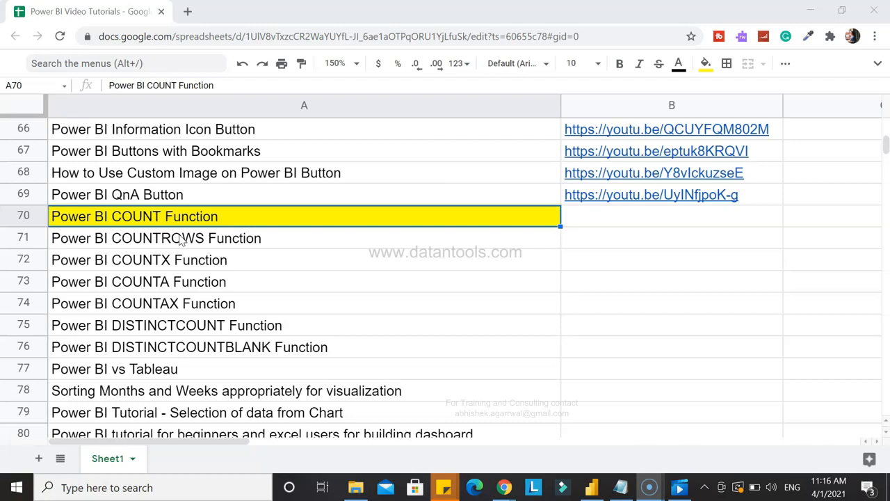
# Look through the Power BI tutorial topics and video links listed above the COUNT function row in the Google Sheets spreadsheet.
pyautogui.click(183, 223)
pyautogui.scroll(4, 311, 231)
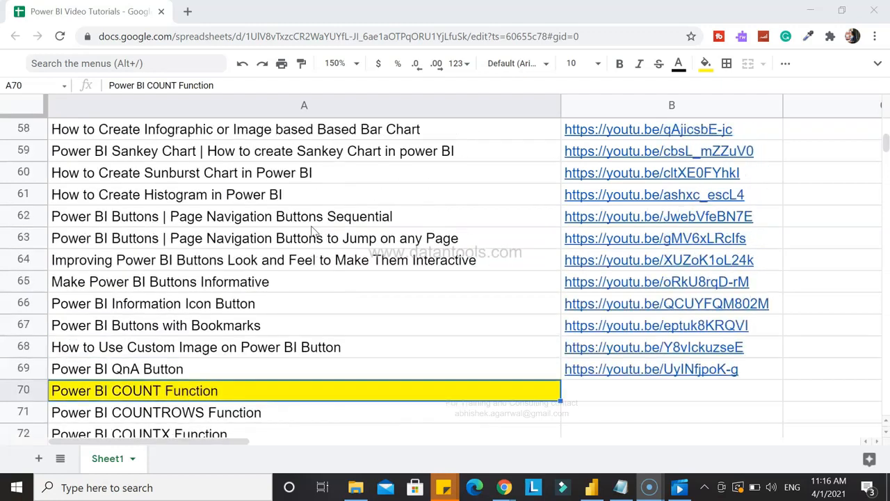
pyautogui.scroll(-2, 304, 224)
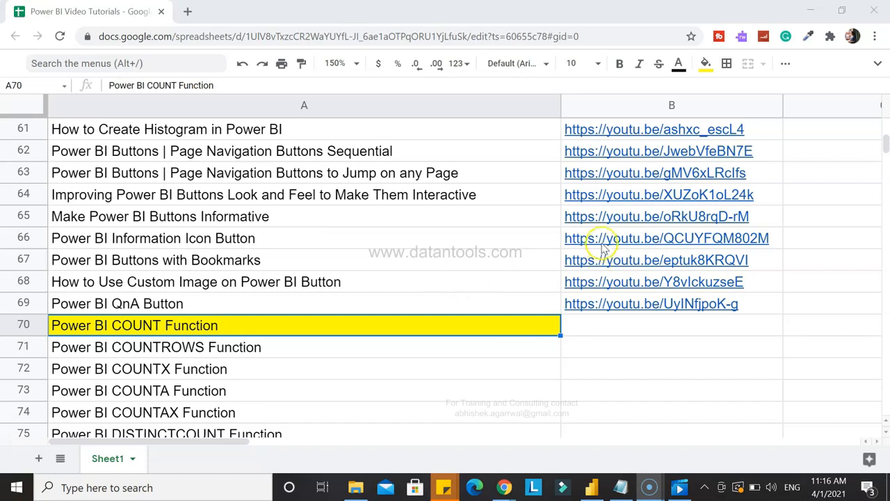
pyautogui.moveTo(616, 301)
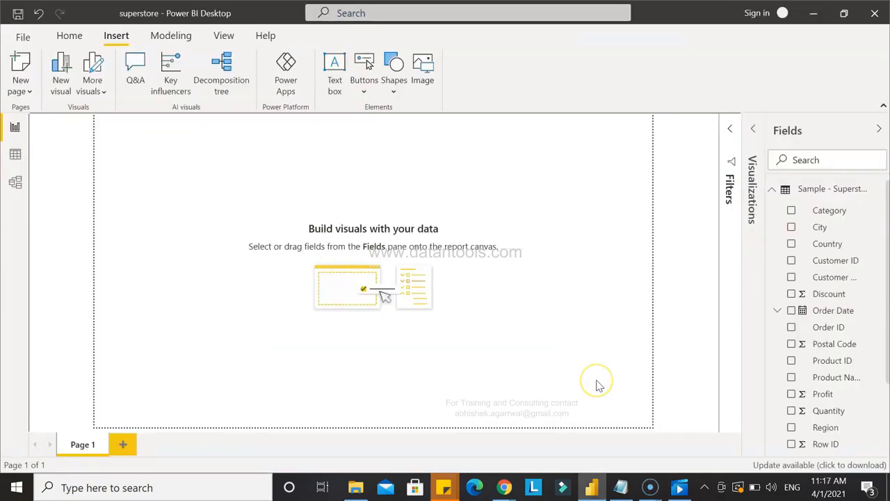
# Insert a matrix visual on the empty report page with Category as its rows.
pyautogui.click(789, 316)
pyautogui.click(754, 127)
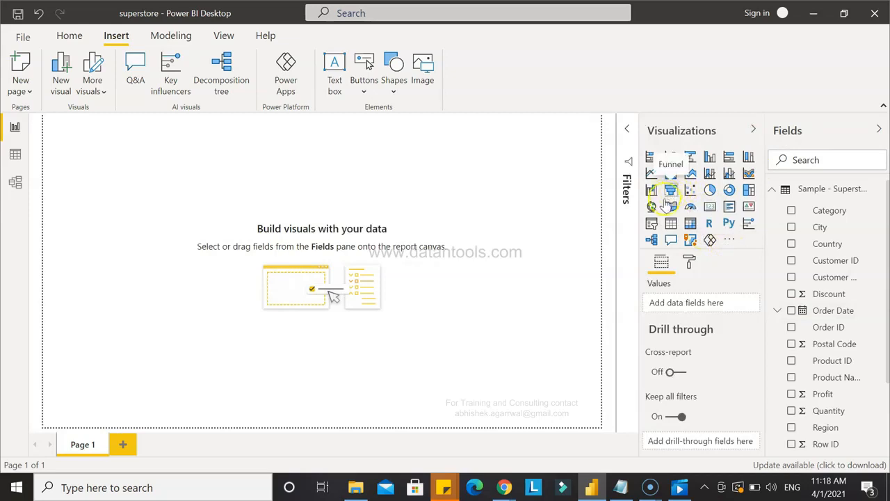
pyautogui.click(690, 224)
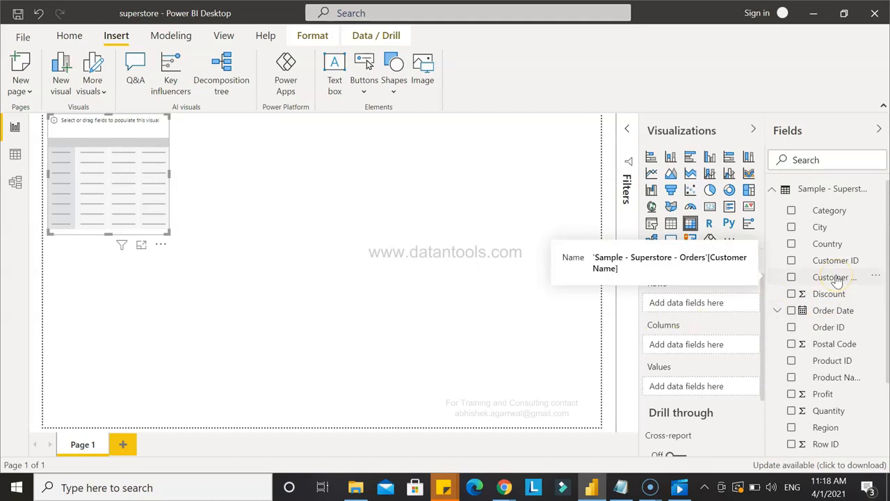
pyautogui.click(792, 211)
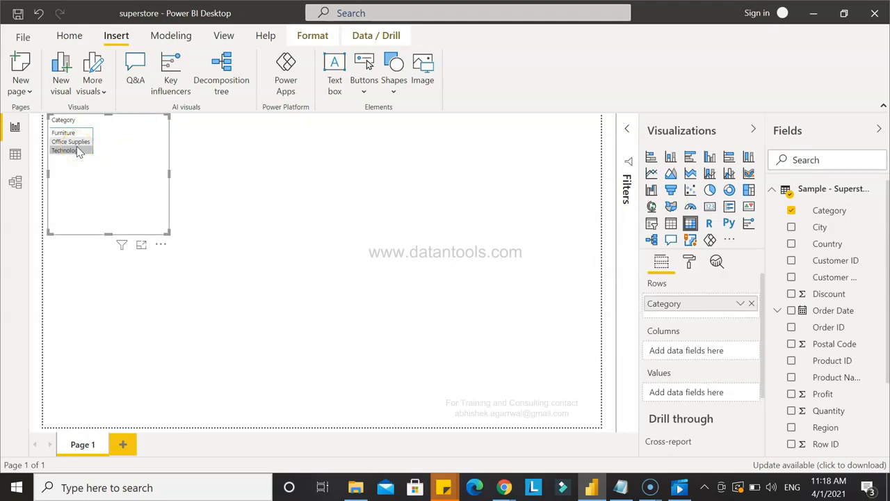
# Replace Category with Sub-Category in the matrix rows, leaving the columns empty.
pyautogui.scroll(-1, 814, 352)
pyautogui.scroll(-3, 817, 355)
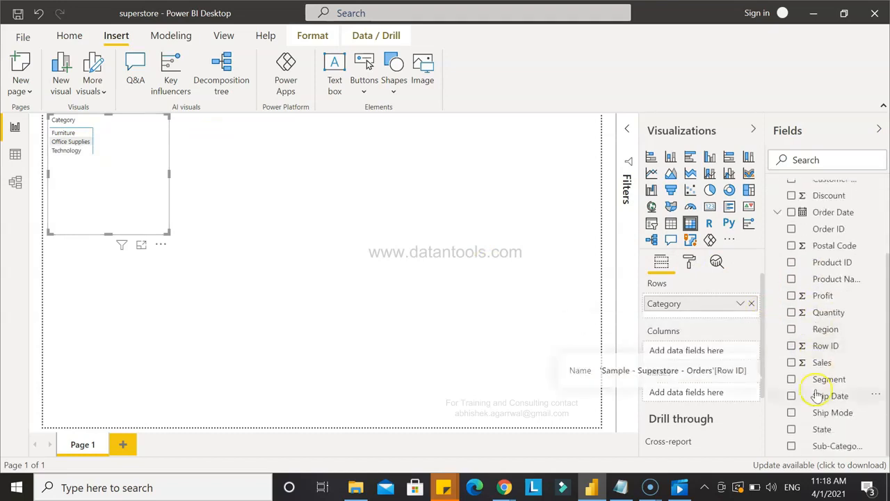
pyautogui.click(791, 446)
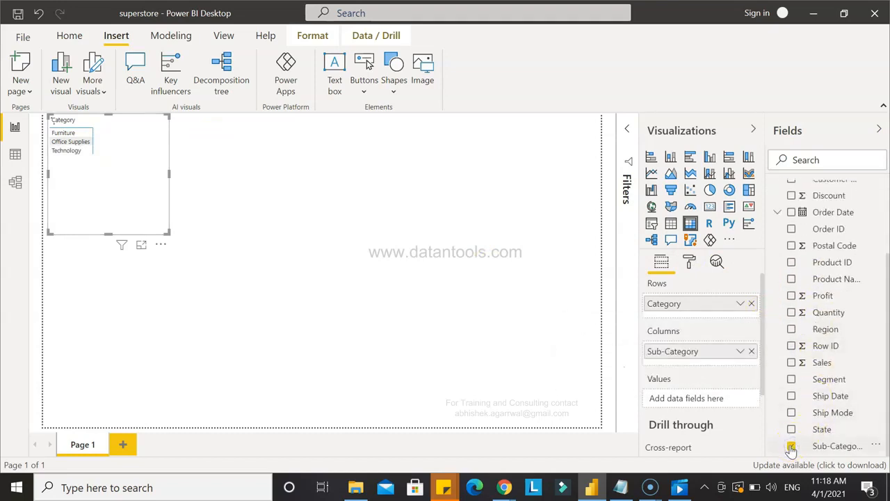
pyautogui.click(752, 304)
pyautogui.moveTo(687, 350); pyautogui.dragTo(687, 307)
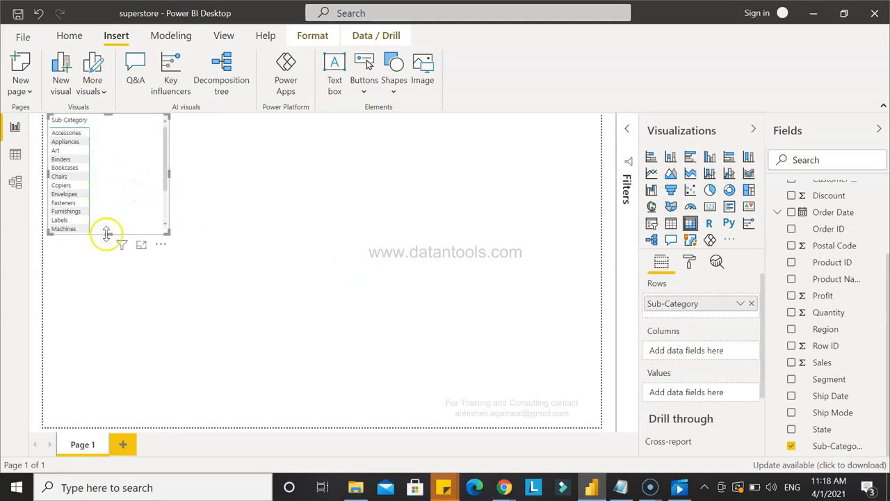
# Enlarge the matrix in height and width so it fits the full sub-category list with room for value columns.
pyautogui.moveTo(106, 234); pyautogui.dragTo(108, 288)
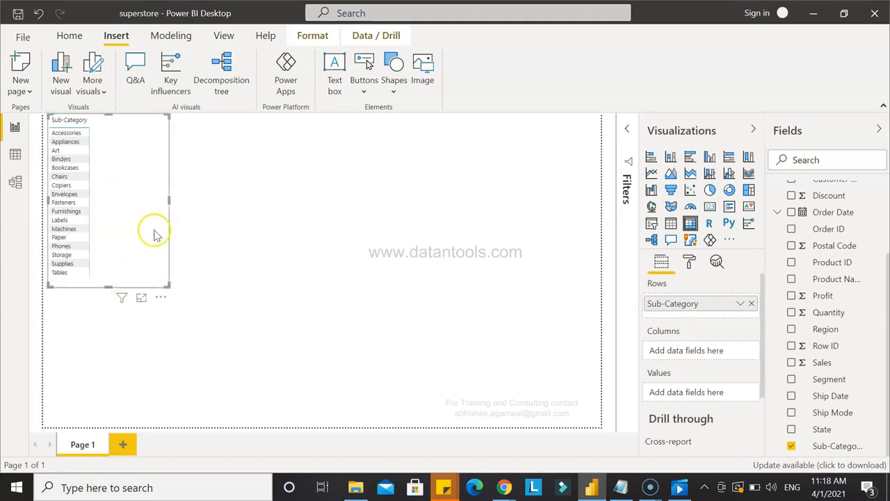
pyautogui.moveTo(168, 201); pyautogui.dragTo(261, 200)
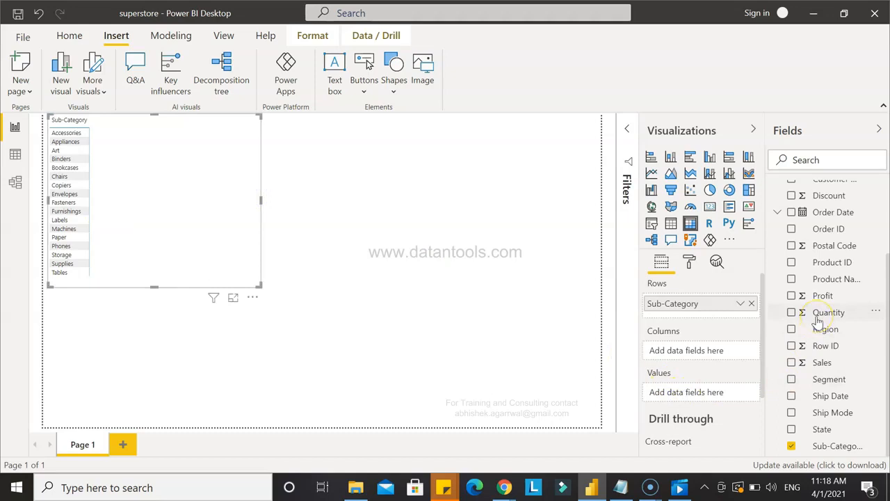
pyautogui.scroll(2, 818, 320)
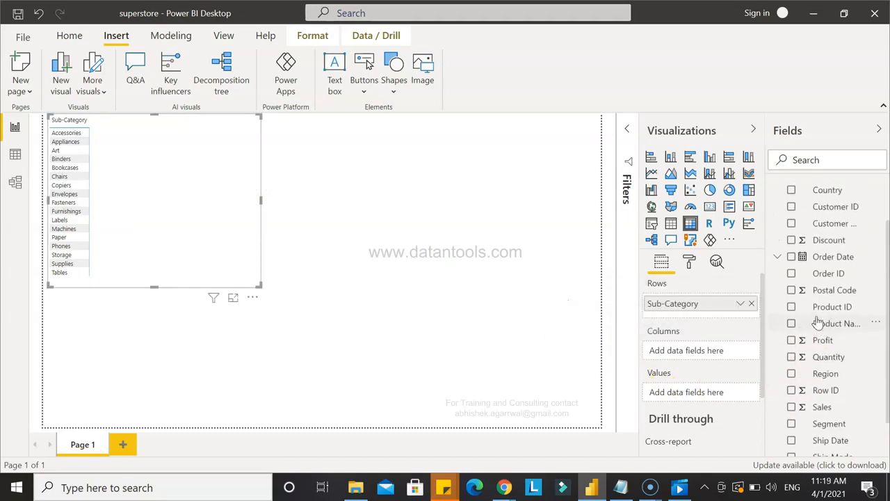
pyautogui.scroll(1, 825, 290)
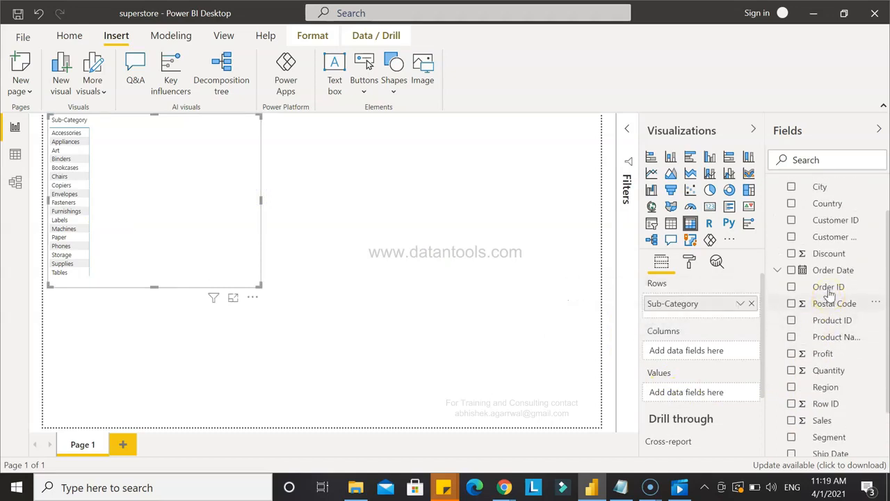
# Add Order ID to the matrix values and summarize it by Count.
pyautogui.scroll(2, 830, 295)
pyautogui.scroll(-4, 830, 295)
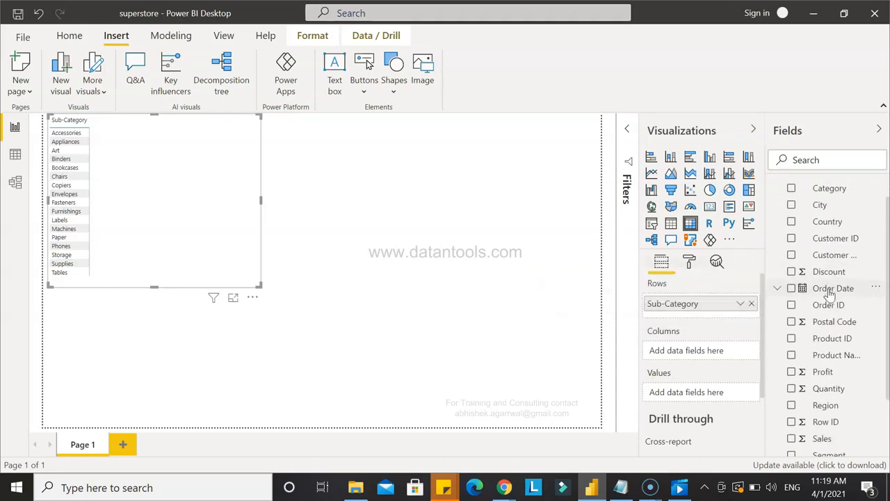
pyautogui.scroll(-1, 830, 295)
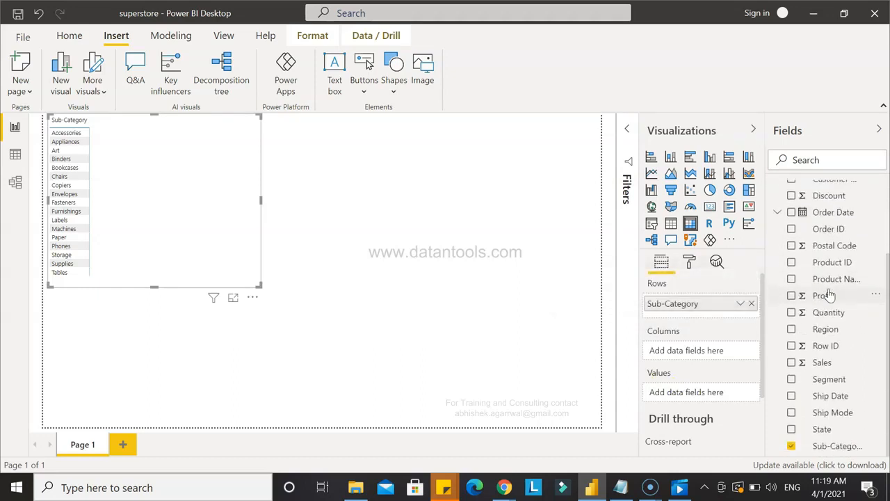
pyautogui.scroll(3, 830, 295)
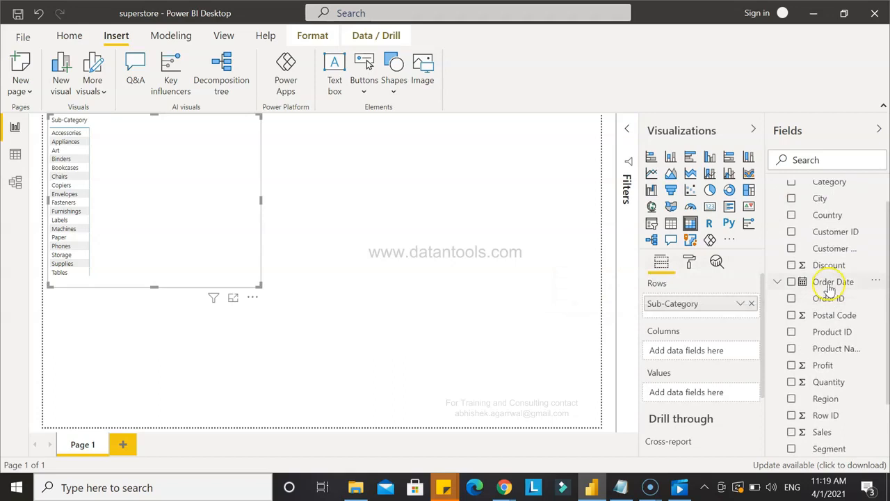
pyautogui.click(794, 298)
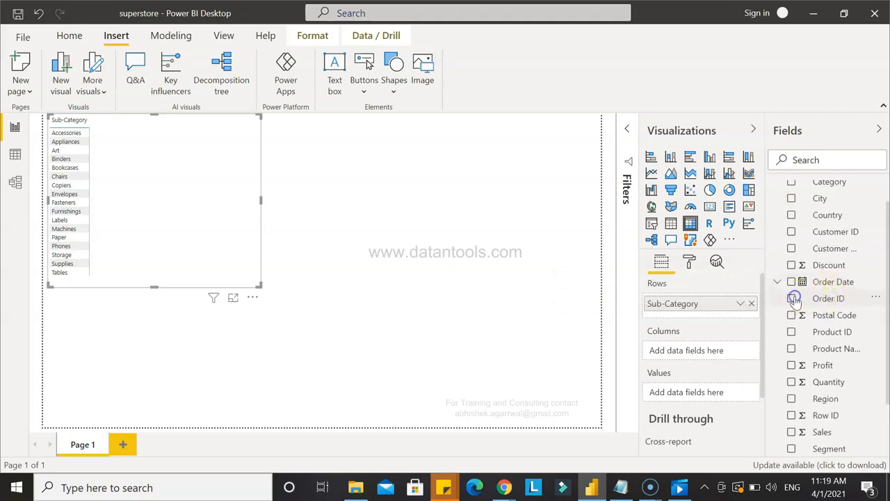
pyautogui.moveTo(705, 354); pyautogui.dragTo(695, 406)
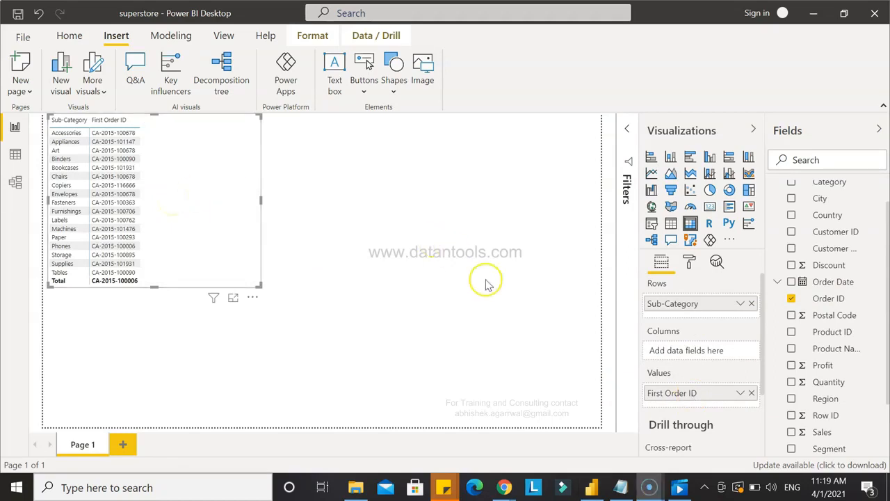
pyautogui.click(741, 394)
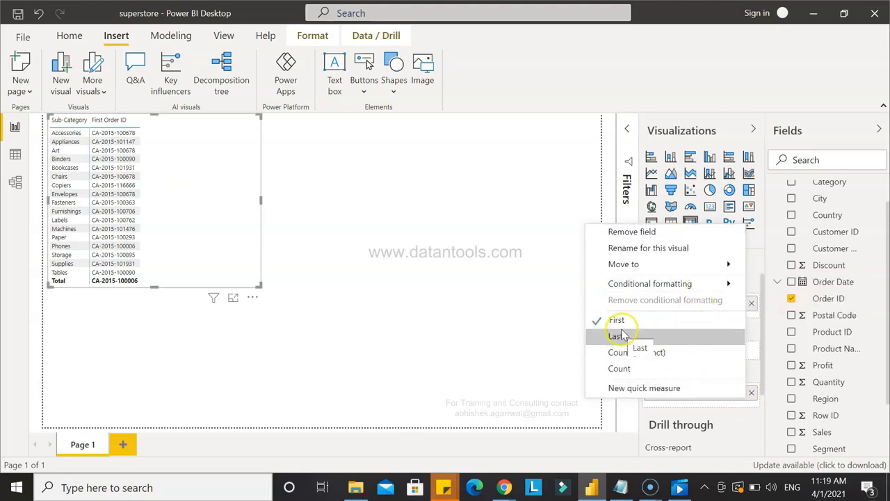
pyautogui.click(619, 369)
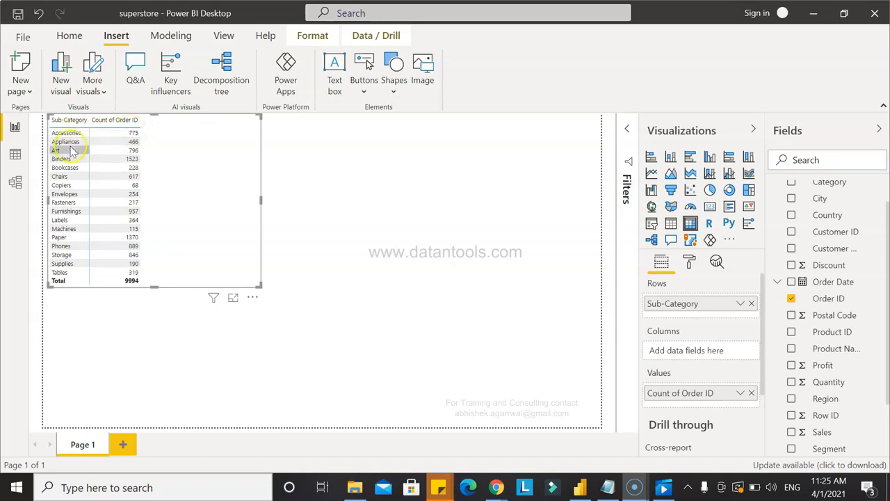
# Sort the sub-category matrix by Count of Order ID in descending order.
pyautogui.click(125, 121)
pyautogui.click(123, 122)
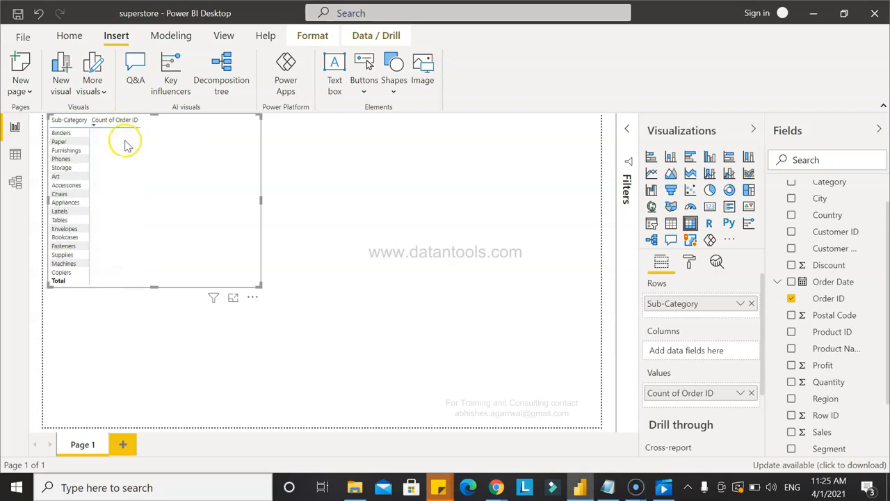
pyautogui.click(124, 139)
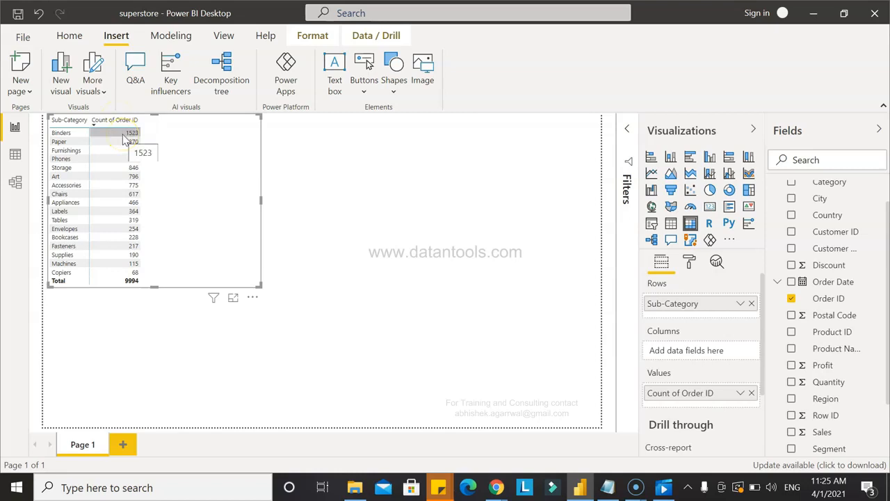
# Examine the order counts in the matrix for Binders, Copiers, Furnishings and Supplies.
pyautogui.click(62, 133)
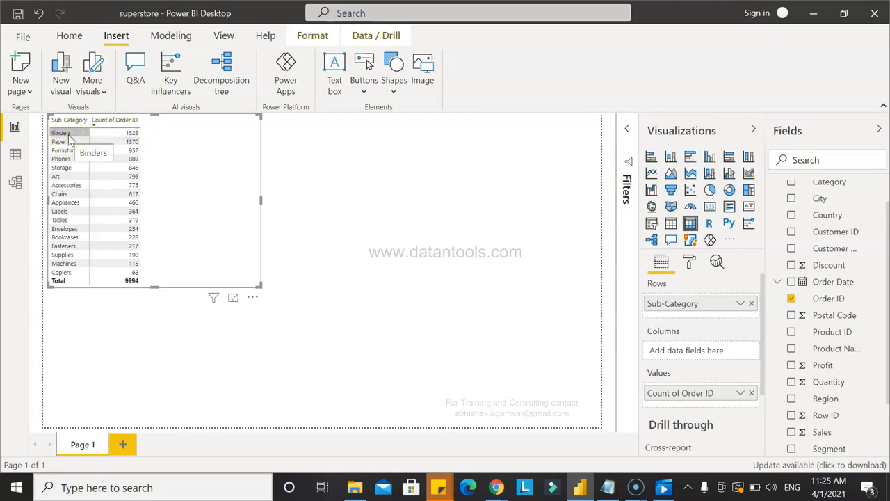
pyautogui.click(75, 273)
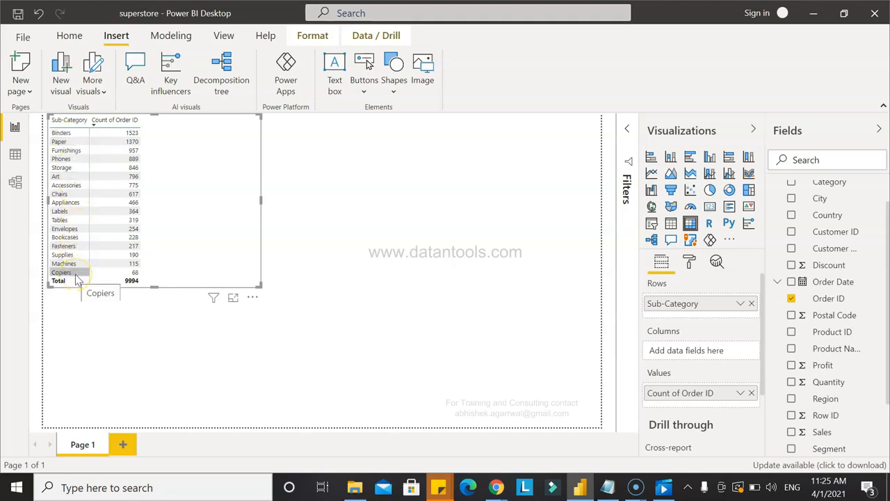
pyautogui.click(127, 273)
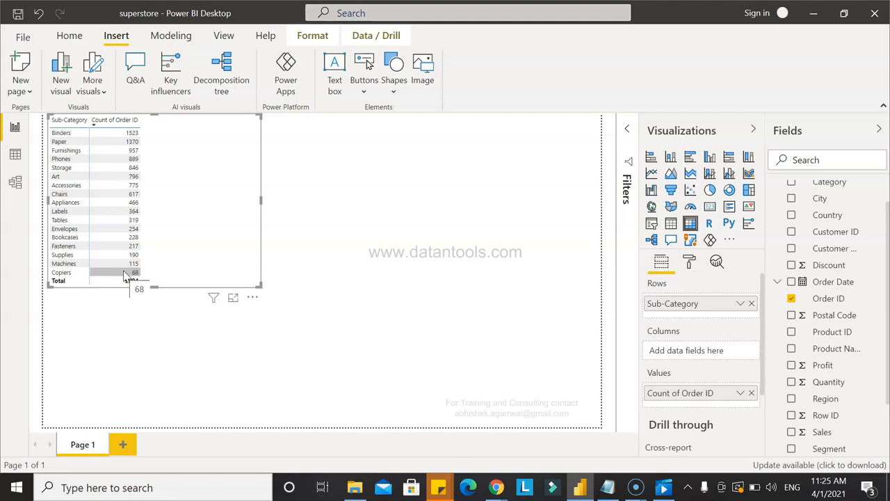
pyautogui.click(120, 151)
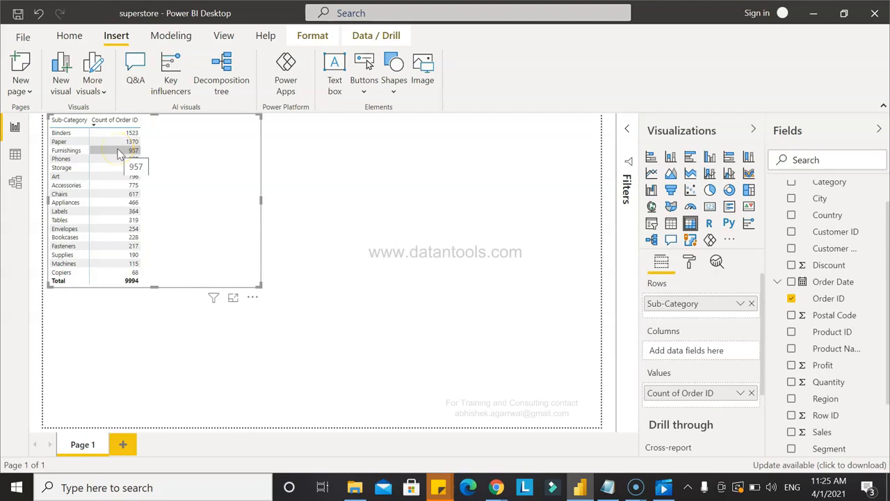
pyautogui.click(134, 256)
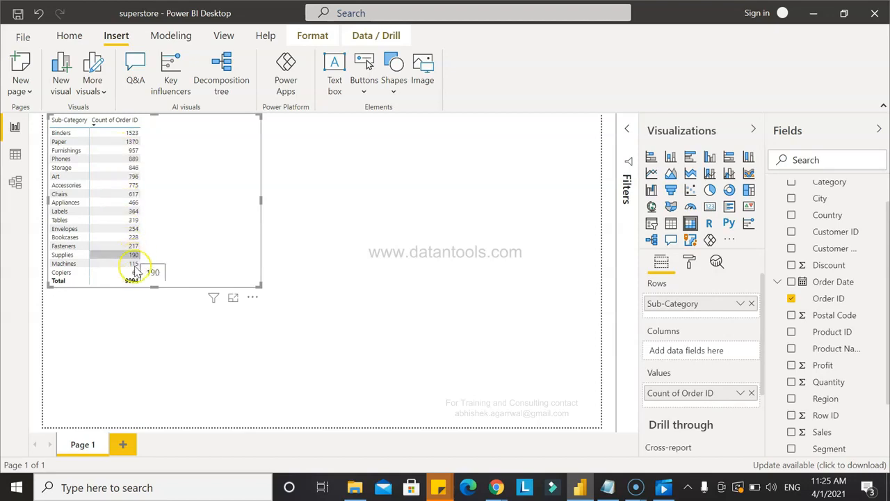
pyautogui.click(135, 272)
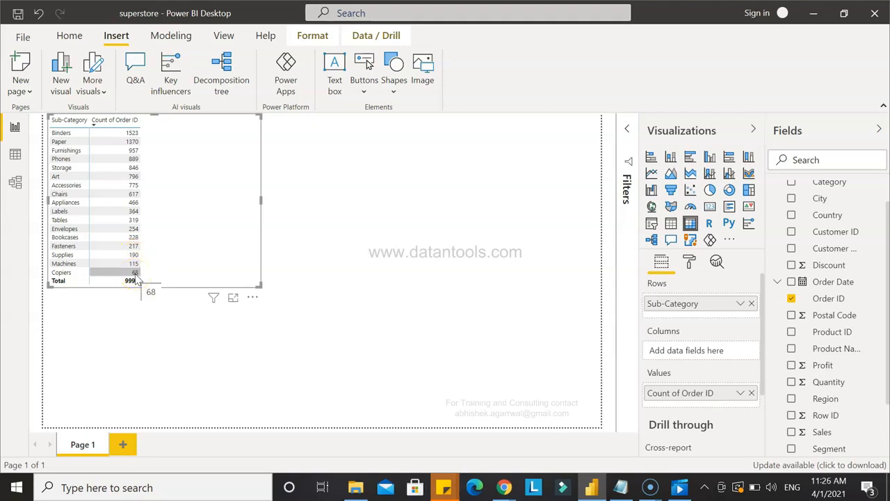
pyautogui.click(136, 273)
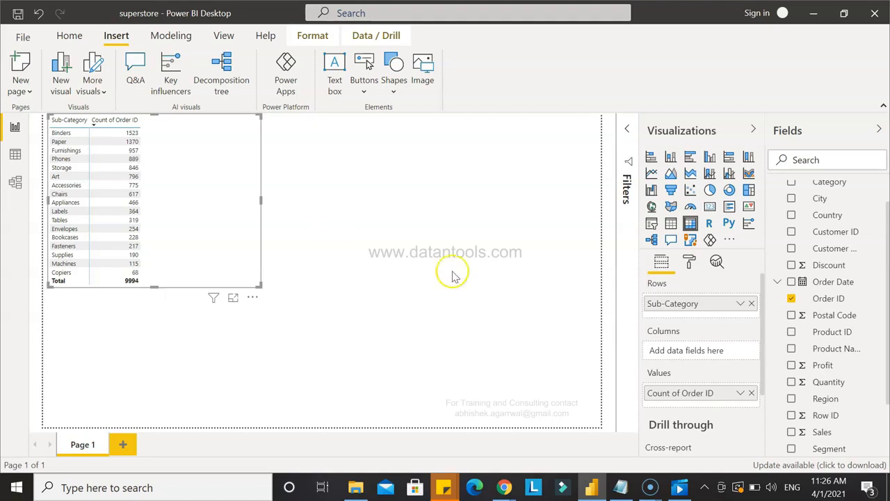
# Review the aggregation and Show value as options offered for Count of Order ID in the matrix values.
pyautogui.click(740, 394)
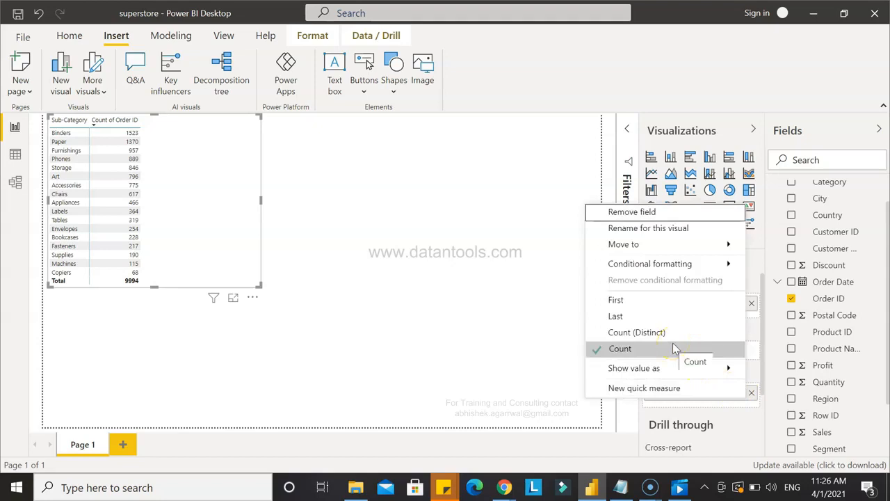
pyautogui.moveTo(668, 368)
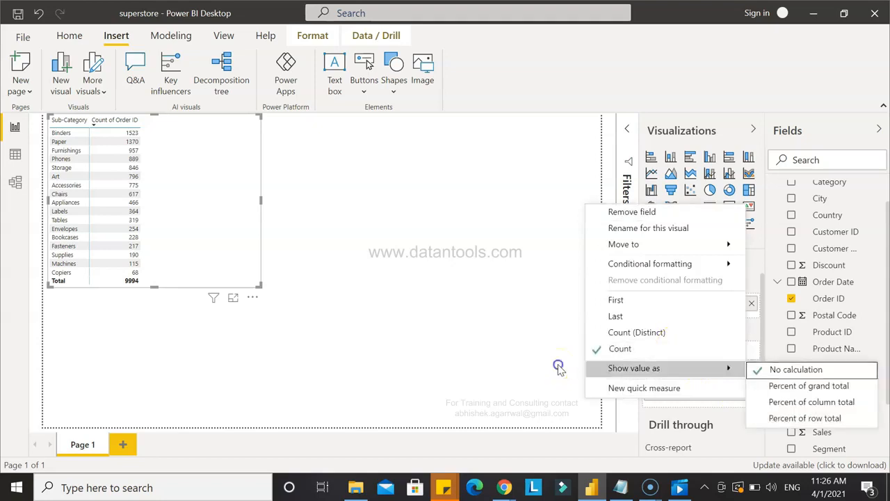
pyautogui.click(559, 368)
pyautogui.moveTo(178, 175)
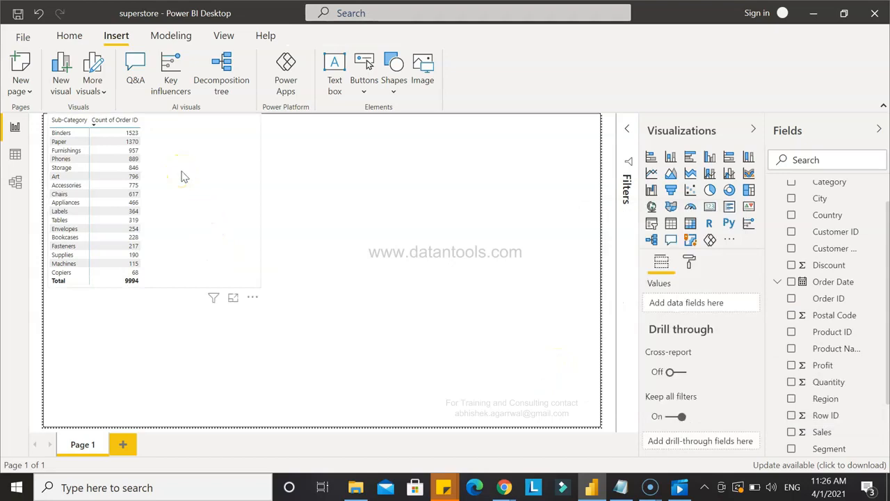
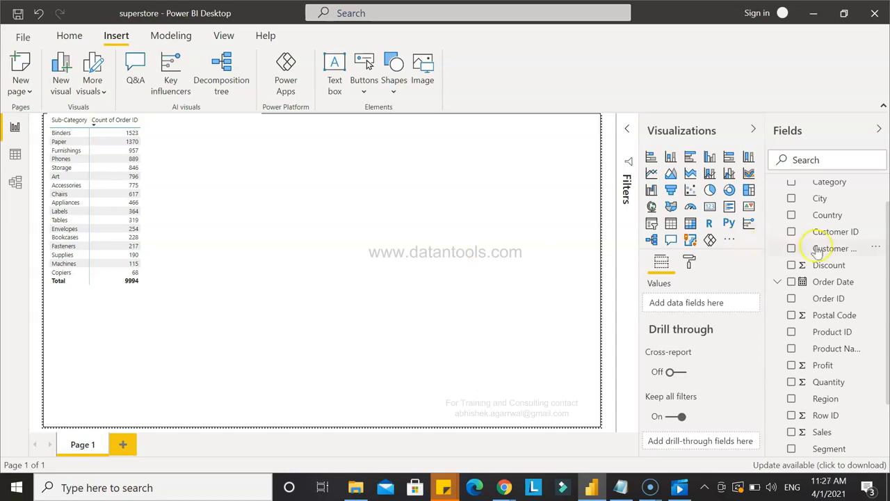
# Create the measure Order_Count = COUNT('Sample - Superstore - Orders'[Order ID]) in the Sample - Superstore - Orders table.
pyautogui.scroll(1, 818, 251)
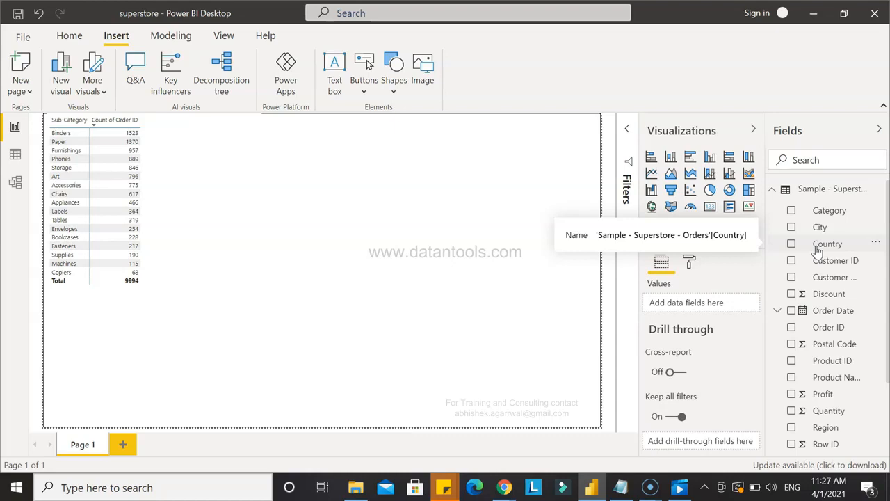
pyautogui.rightClick(823, 195)
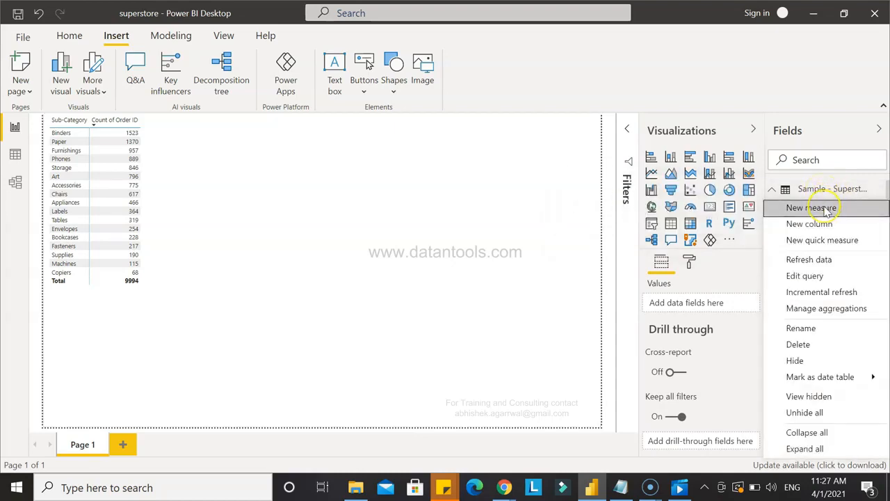
pyautogui.click(826, 209)
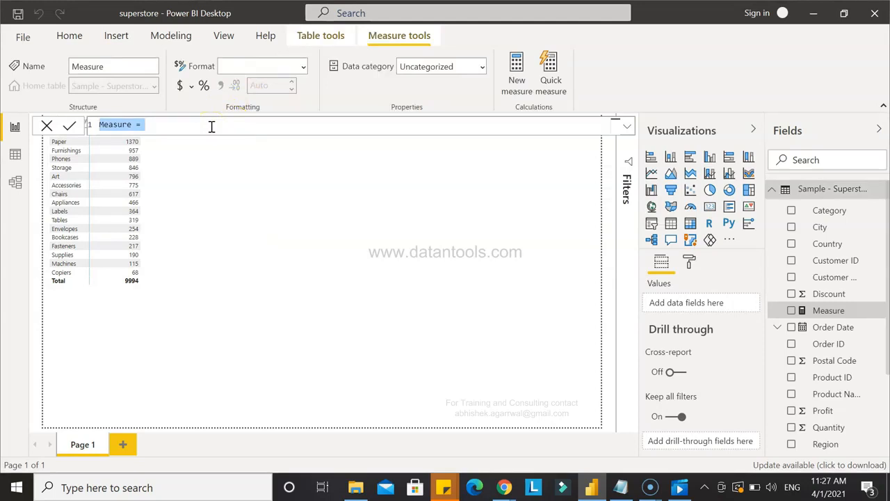
pyautogui.write('M')
pyautogui.press('BackSpace')
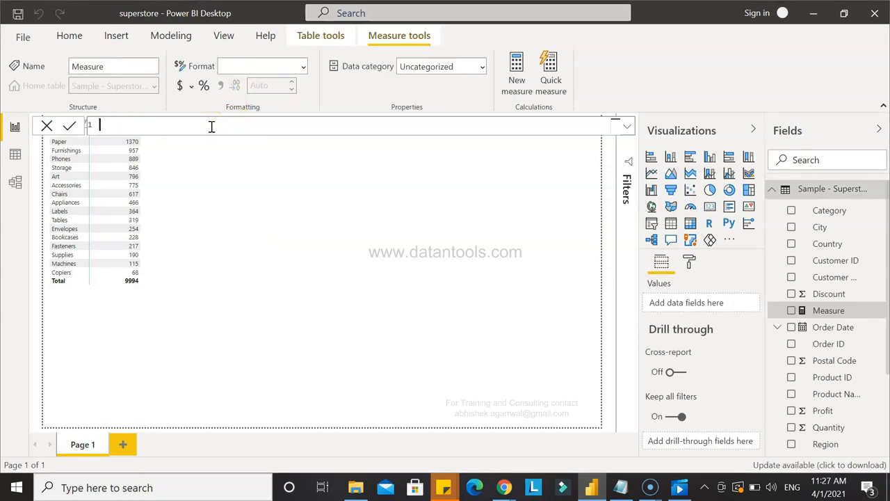
pyautogui.write('Order_Count = COu')
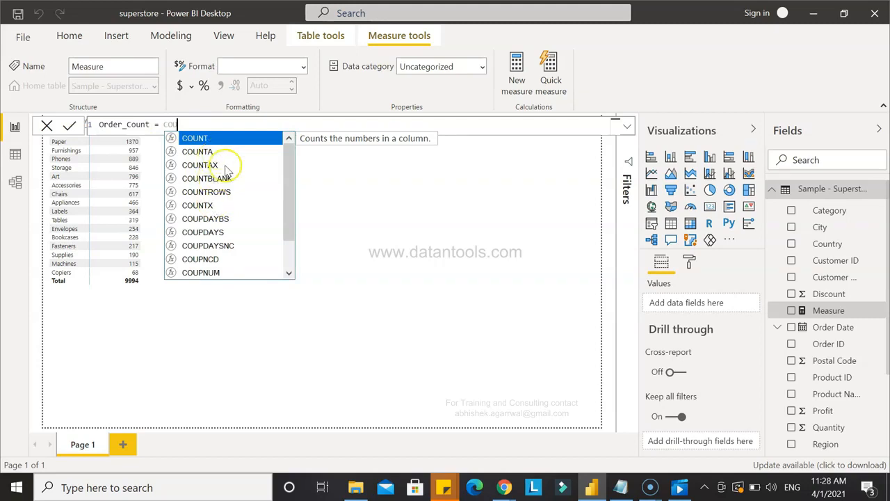
pyautogui.write('NT(')
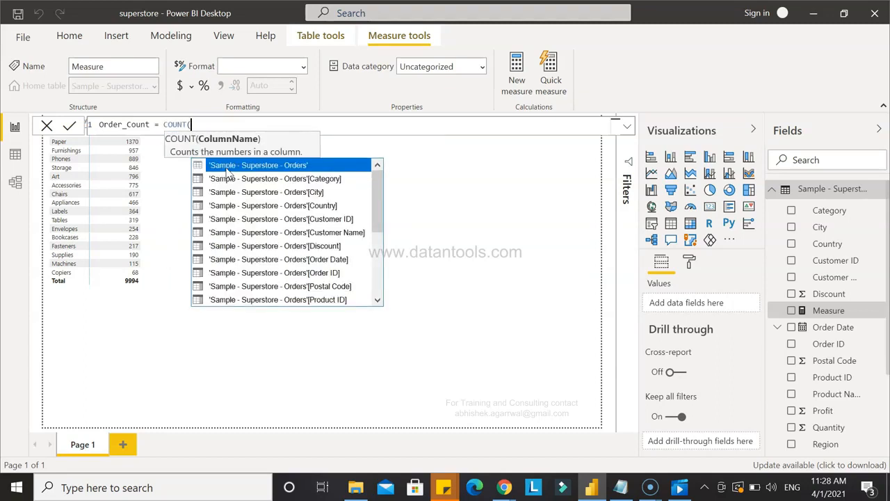
pyautogui.click(307, 275)
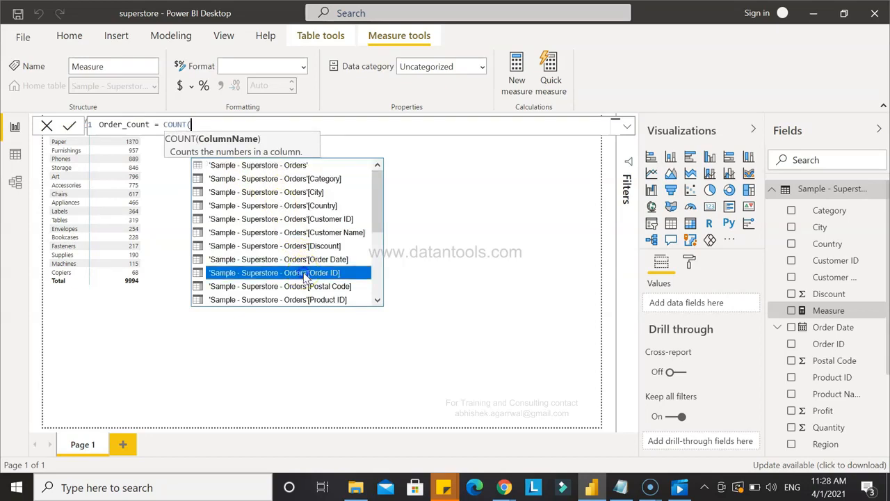
pyautogui.doubleClick(306, 275)
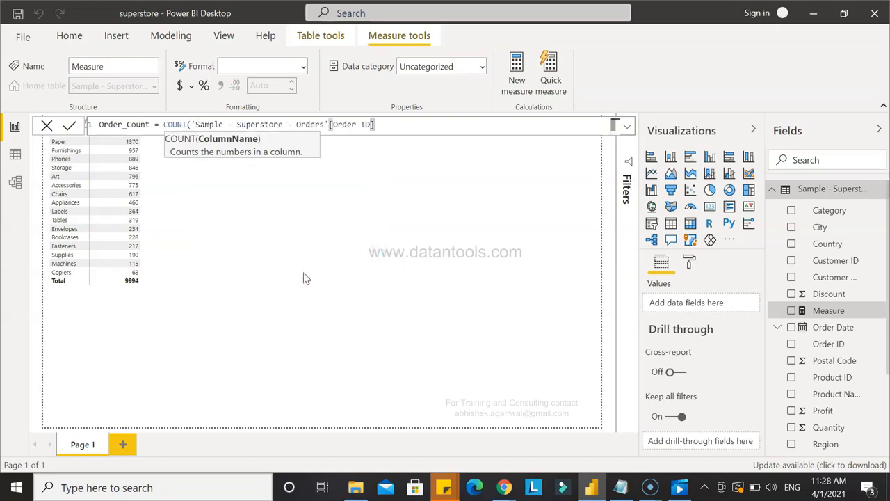
pyautogui.write(')')
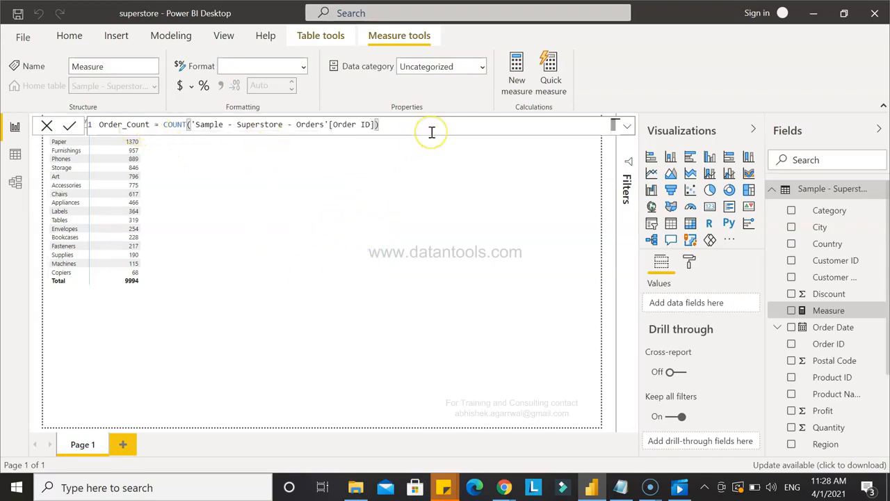
pyautogui.press('Return')
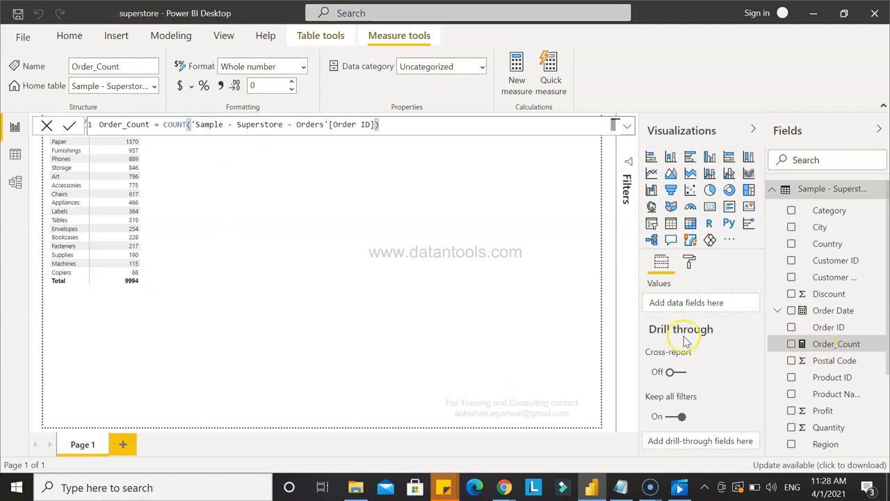
# Replace Count of Order ID with the Order_Count measure in the matrix values.
pyautogui.click(187, 209)
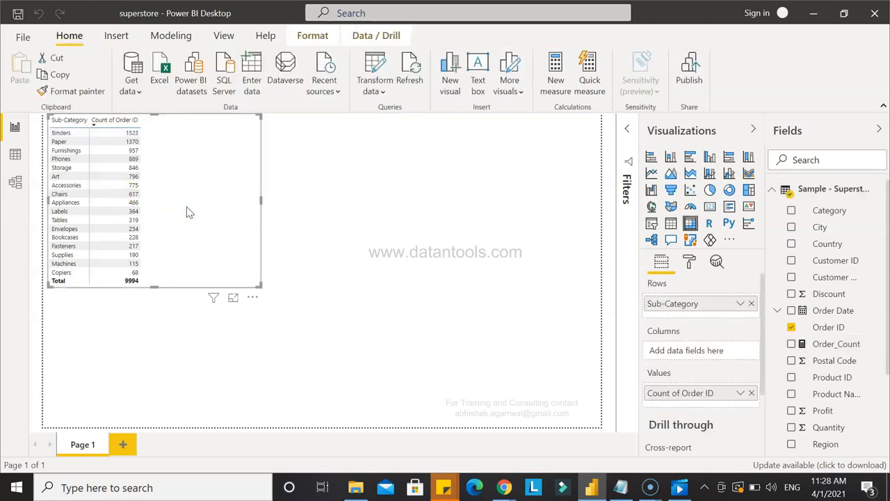
pyautogui.click(751, 393)
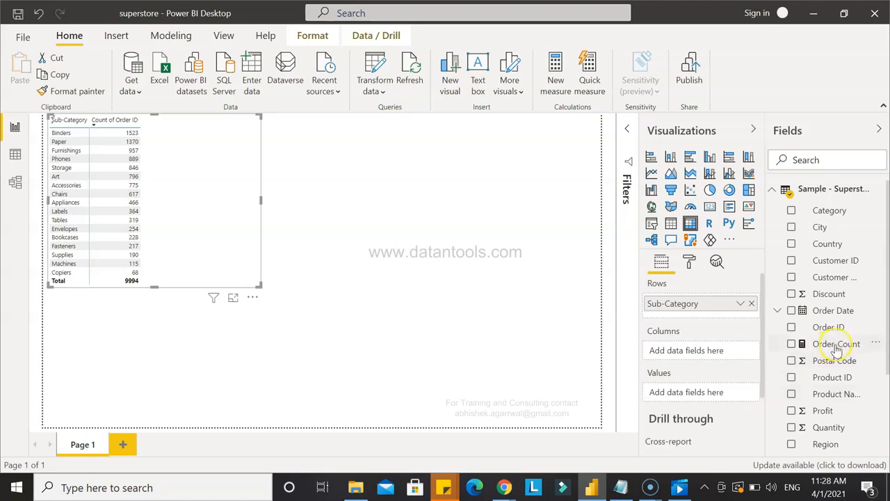
pyautogui.moveTo(837, 348); pyautogui.dragTo(720, 394)
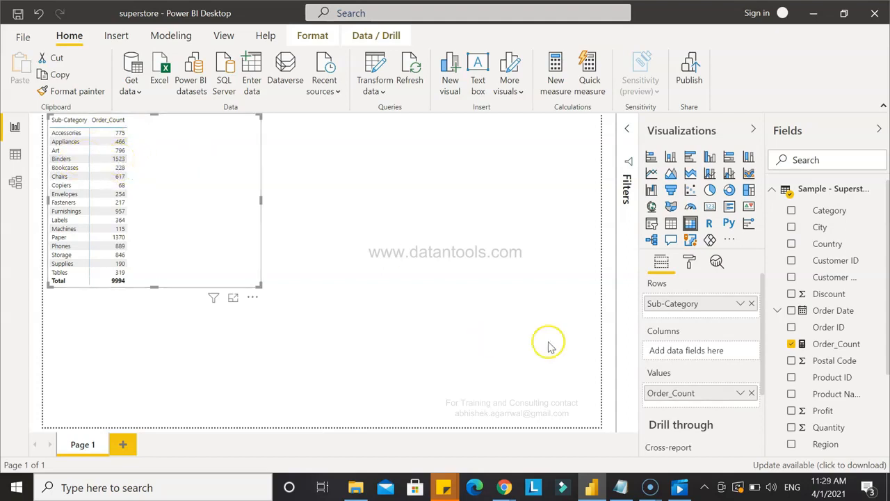
# Review the Show value as options offered for the Order_Count measure in the matrix values.
pyautogui.click(741, 394)
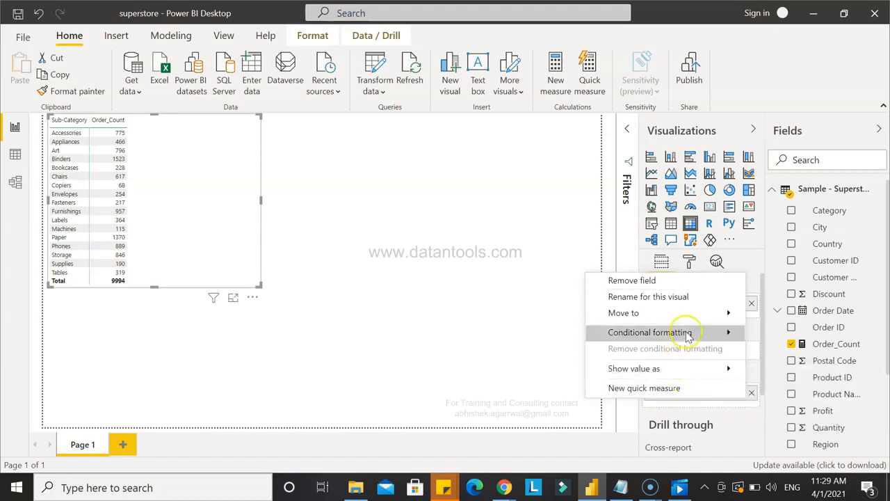
pyautogui.moveTo(689, 333)
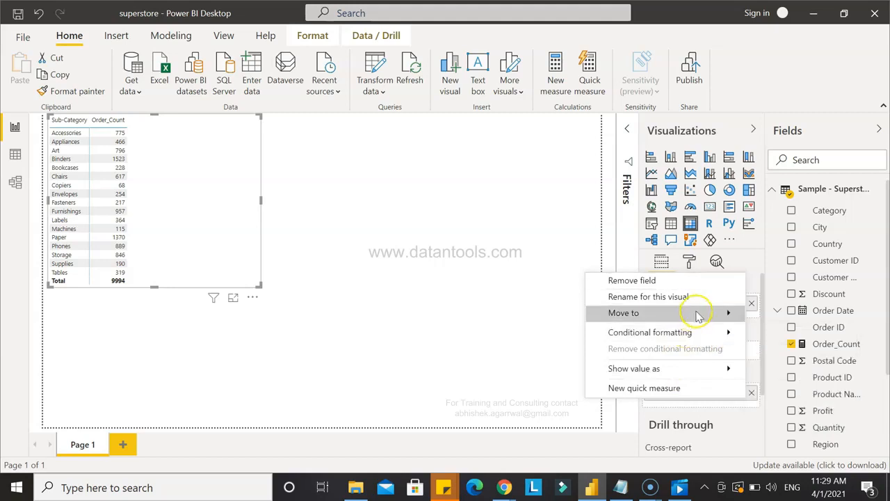
pyautogui.moveTo(700, 370)
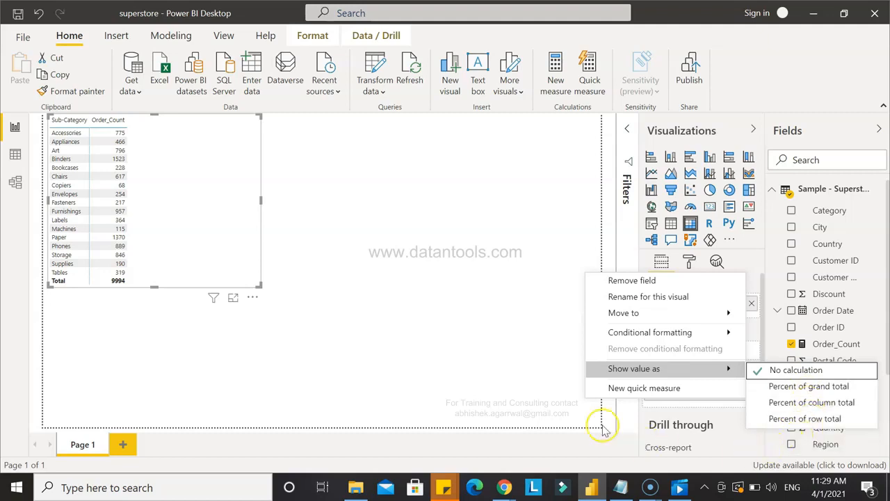
pyautogui.click(503, 384)
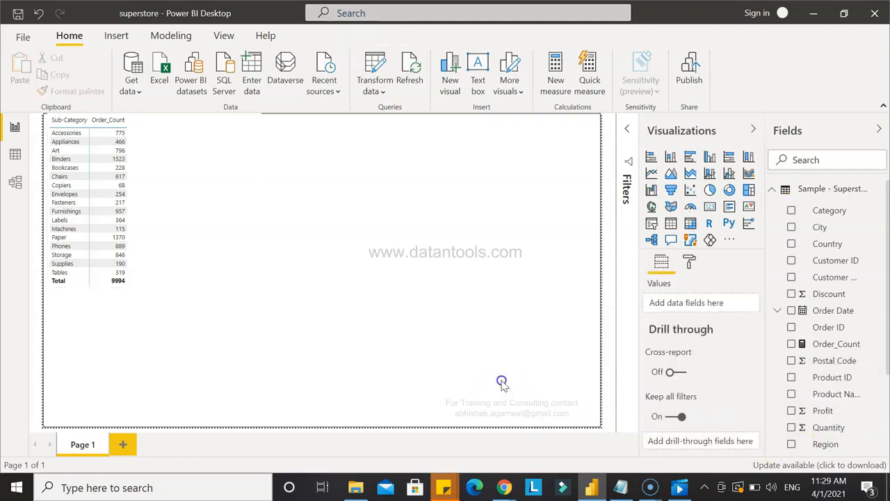
pyautogui.click(165, 208)
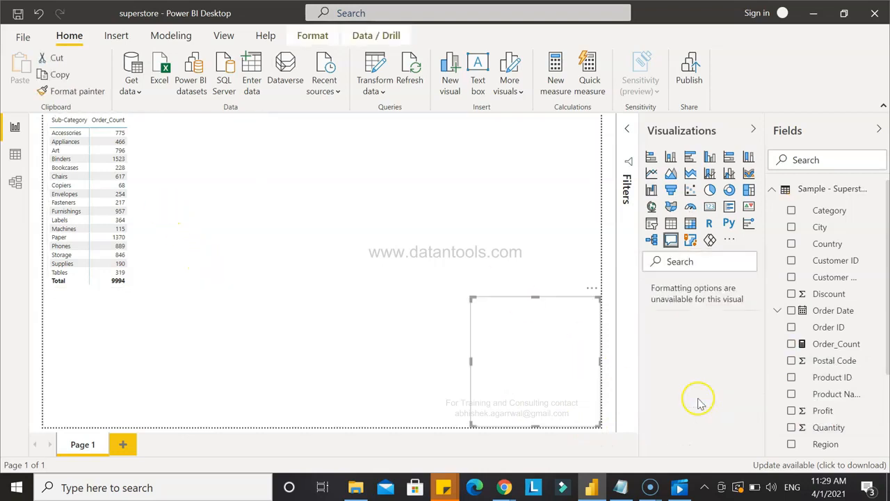
pyautogui.click(150, 250)
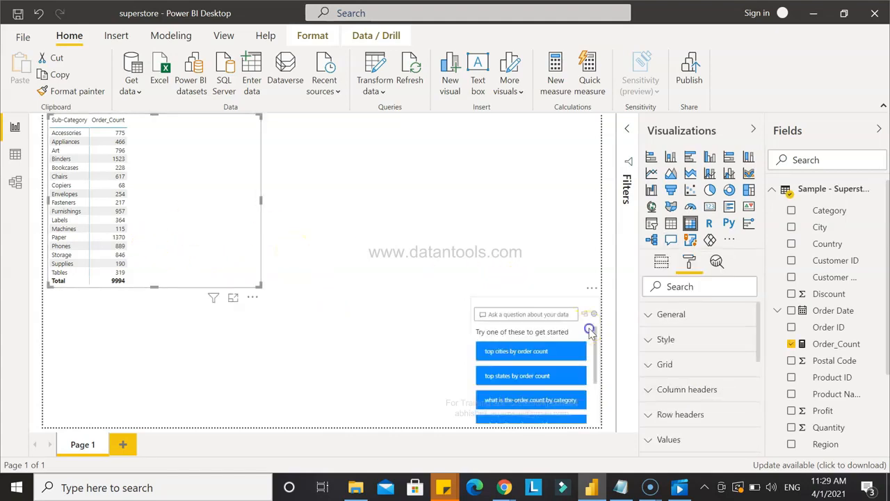
pyautogui.click(589, 329)
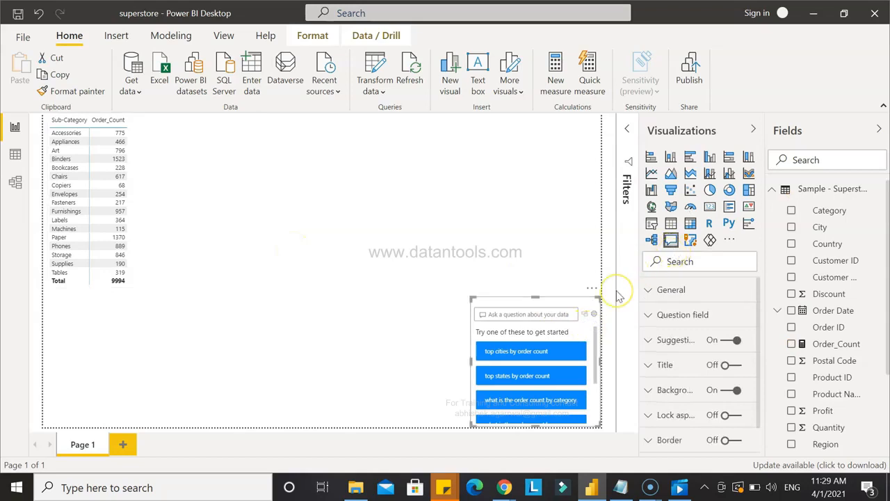
pyautogui.click(592, 288)
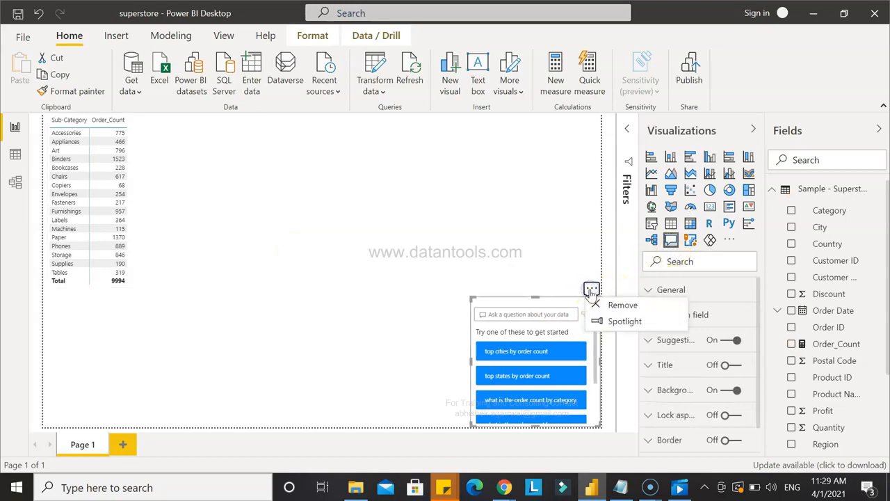
pyautogui.press('Escape')
pyautogui.click(192, 217)
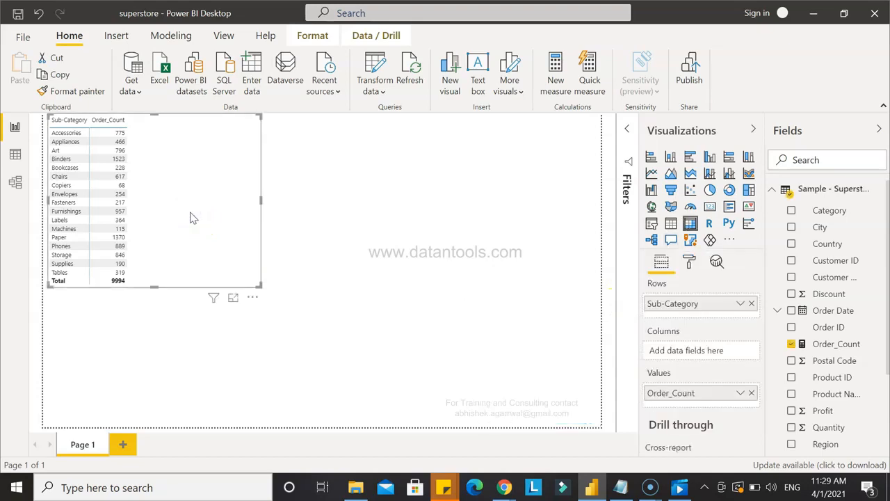
# Widen the Fields pane so the full table and field names fit.
pyautogui.click(399, 264)
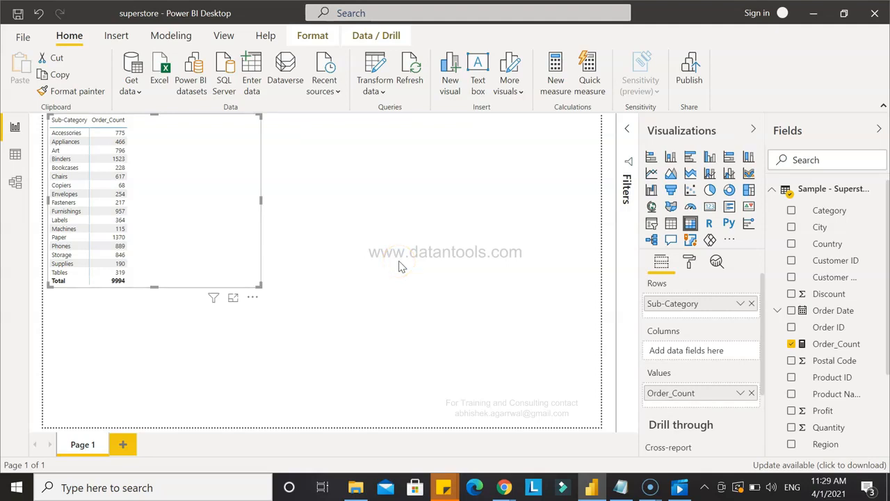
pyautogui.moveTo(764, 267); pyautogui.dragTo(696, 277)
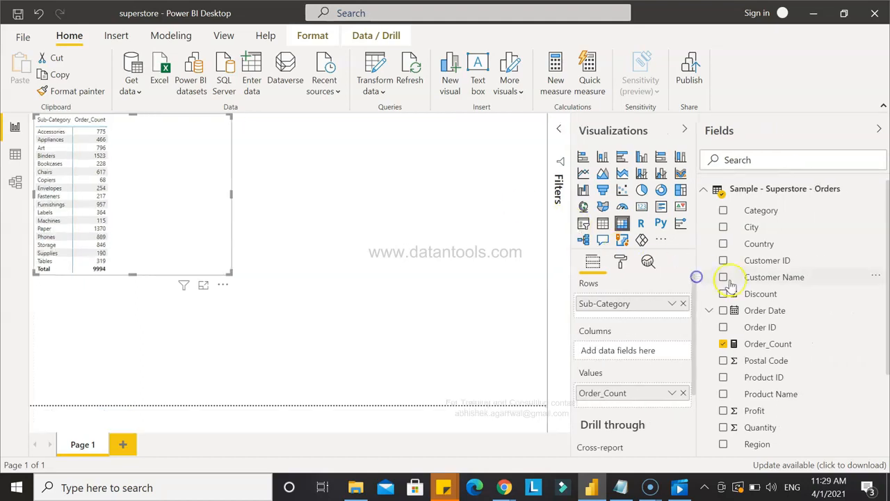
pyautogui.moveTo(766, 260); pyautogui.dragTo(99, 171)
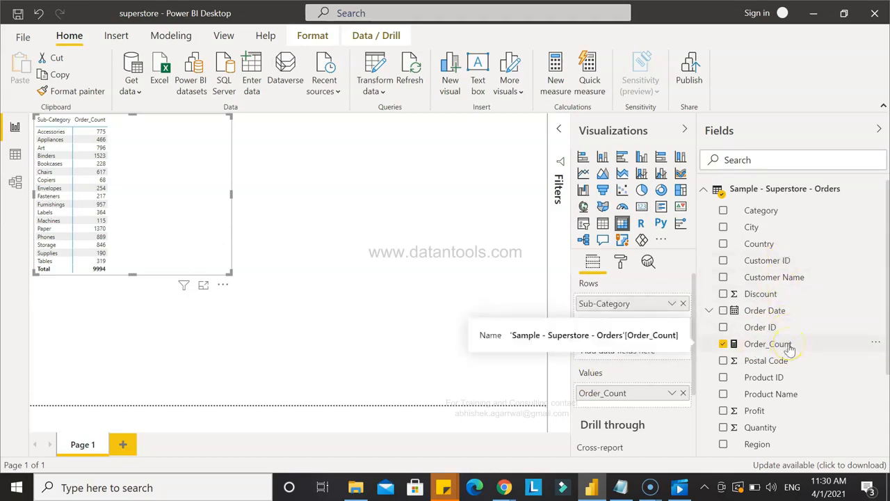
# Examine the Order_Count measure's formula, highlighting the column argument inside COUNT.
pyautogui.click(876, 348)
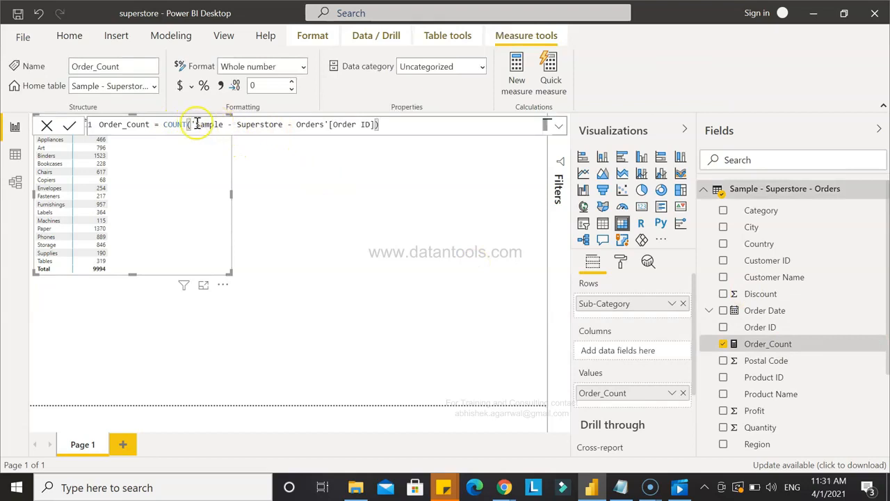
pyautogui.moveTo(192, 124); pyautogui.dragTo(376, 124)
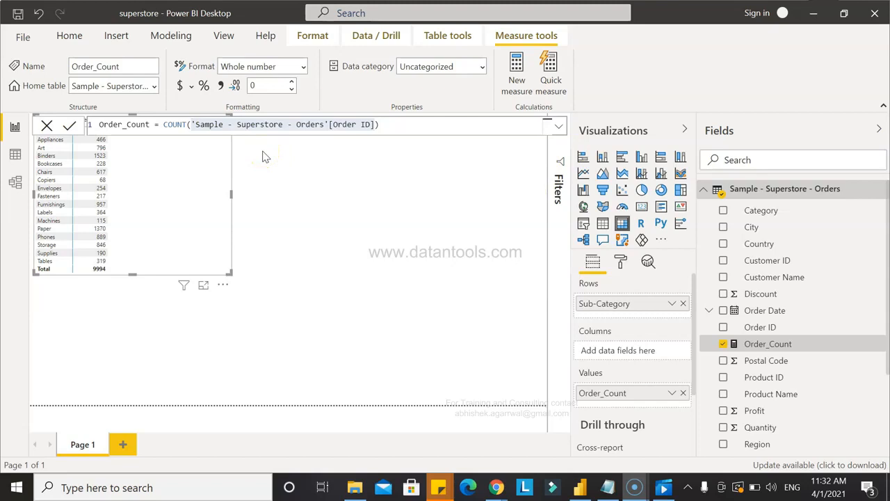
pyautogui.click(336, 124)
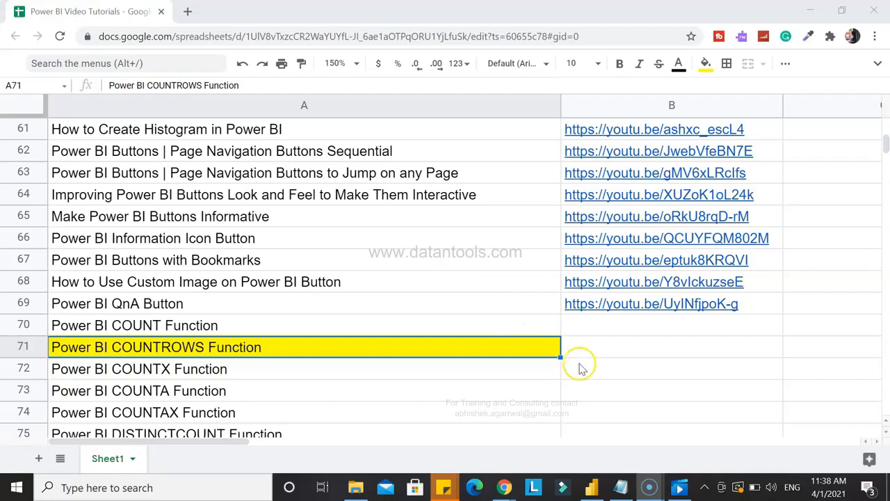
# Switch to Power BI Desktop, close the Order_Count formula and select the sub-category matrix.
pyautogui.click(592, 491)
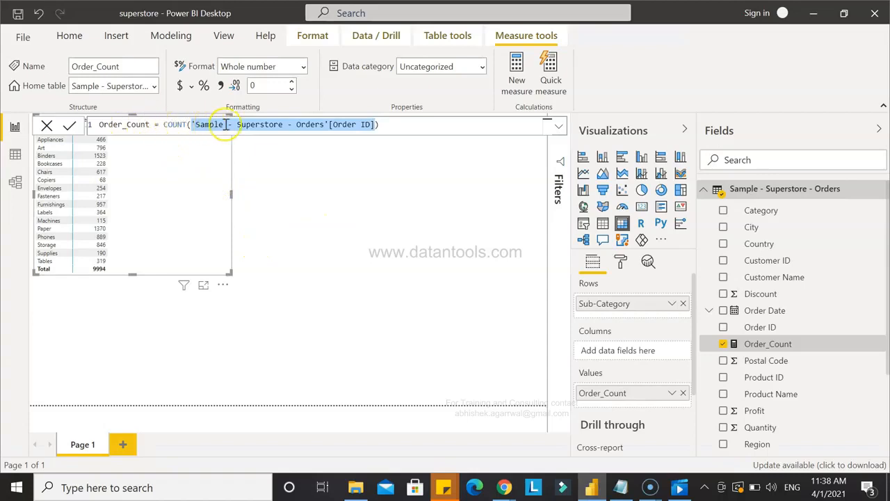
pyautogui.click(203, 202)
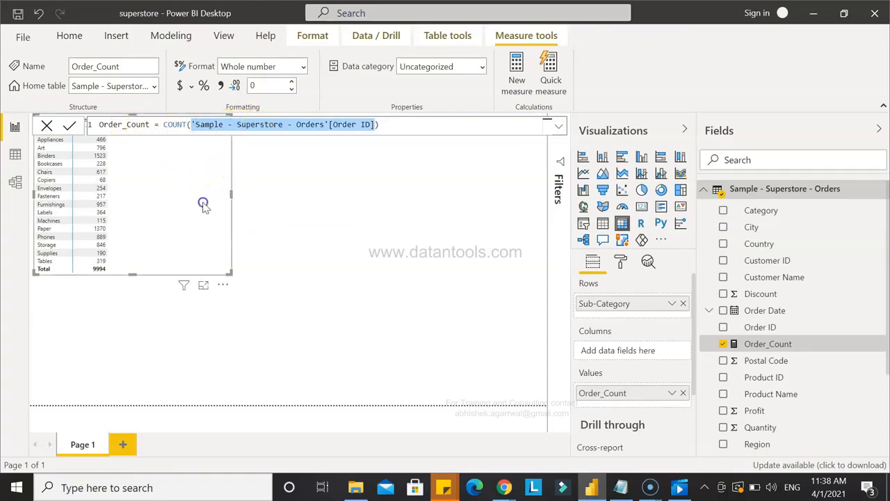
pyautogui.click(276, 267)
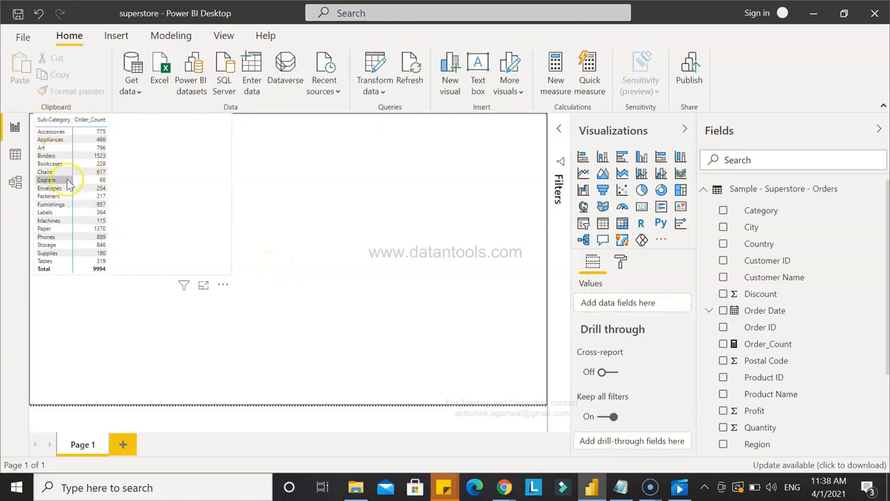
pyautogui.click(143, 196)
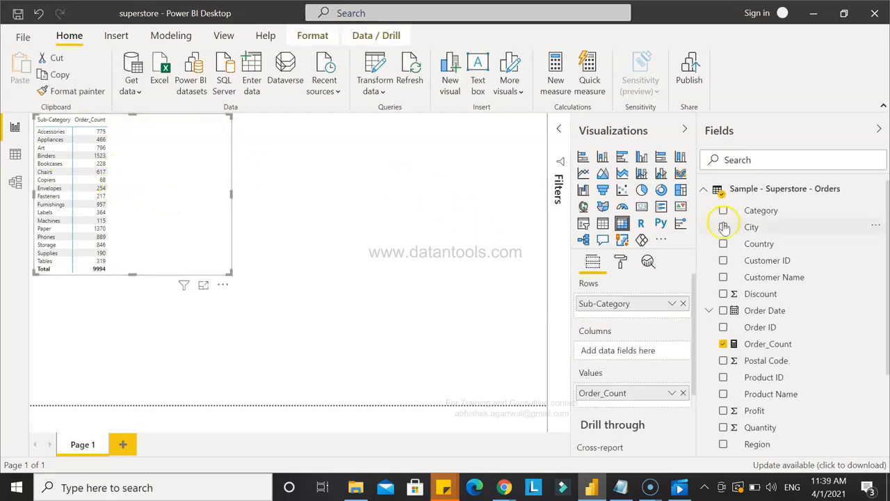
# Start a new measure named order_rows_count in the Sample - Superstore - Orders table.
pyautogui.rightClick(768, 192)
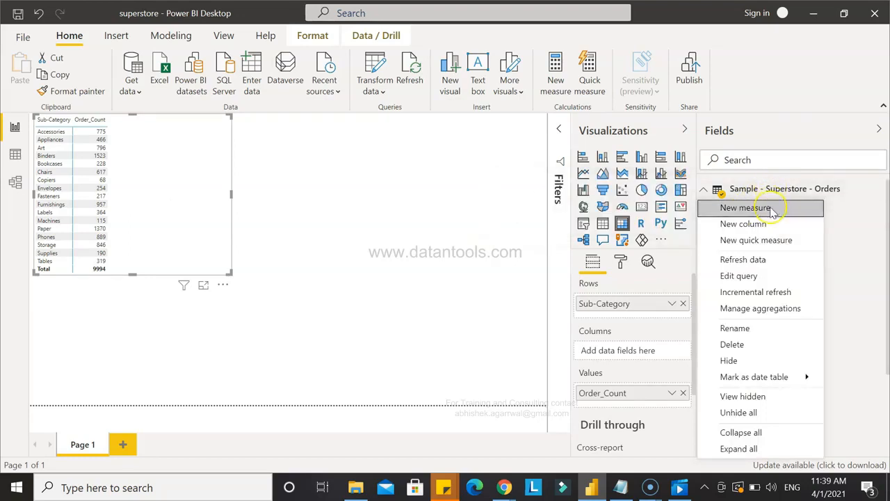
pyautogui.click(772, 209)
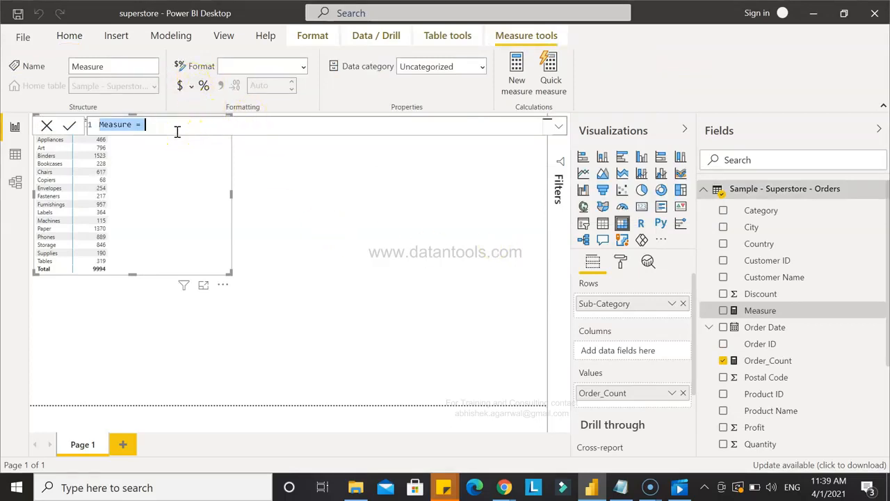
pyautogui.write('orer')
pyautogui.press('BackSpace')
pyautogui.press('BackSpace')
pyautogui.write('der_rows_count')
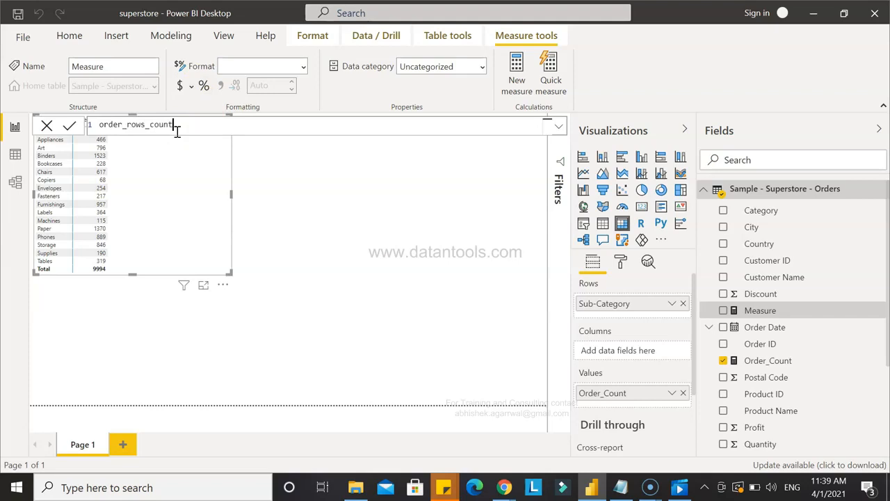
# Define the order_rows_count measure as COUNTROWS('Sample - Superstore - Orders') and commit it.
pyautogui.write(' = count')
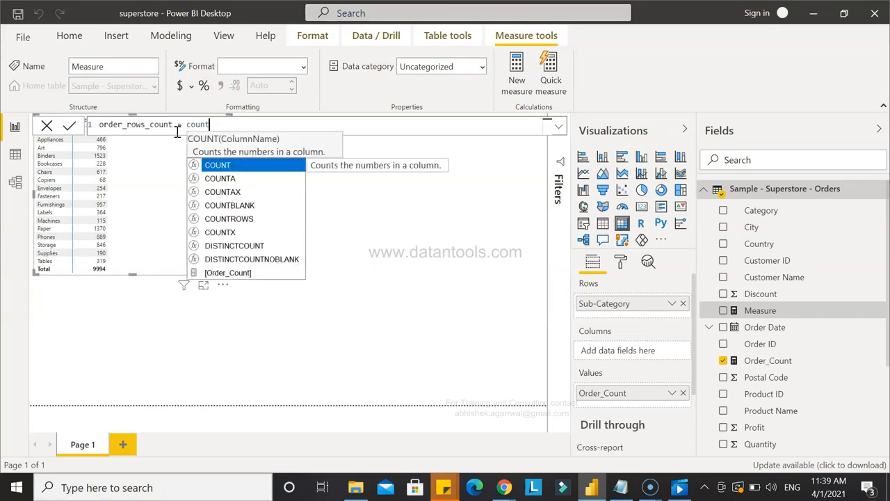
pyautogui.click(254, 223)
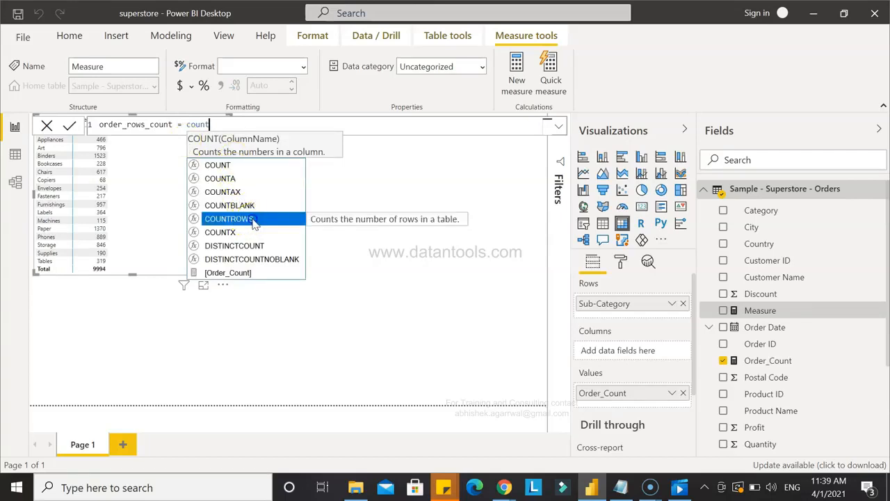
pyautogui.doubleClick(254, 221)
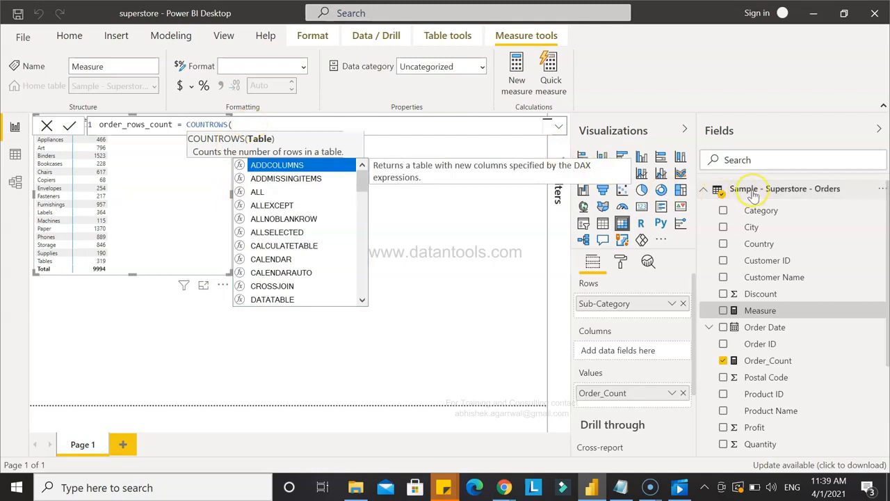
pyautogui.write('Sampl')
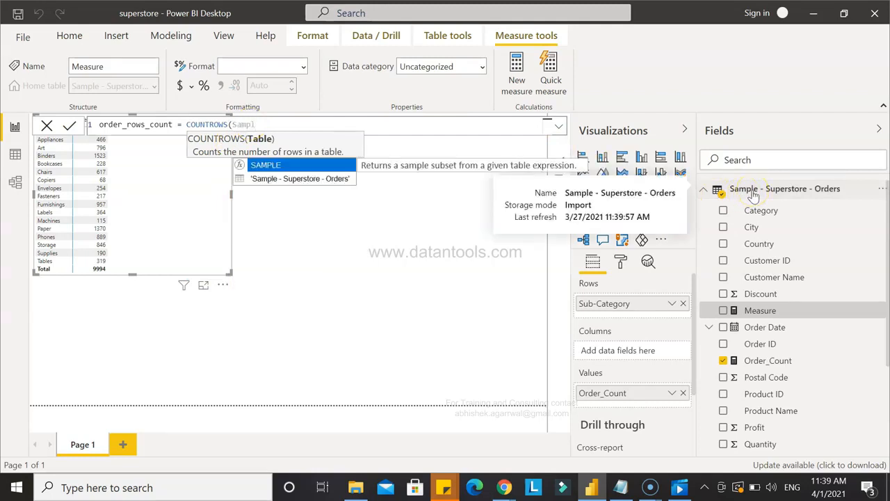
pyautogui.press('Down')
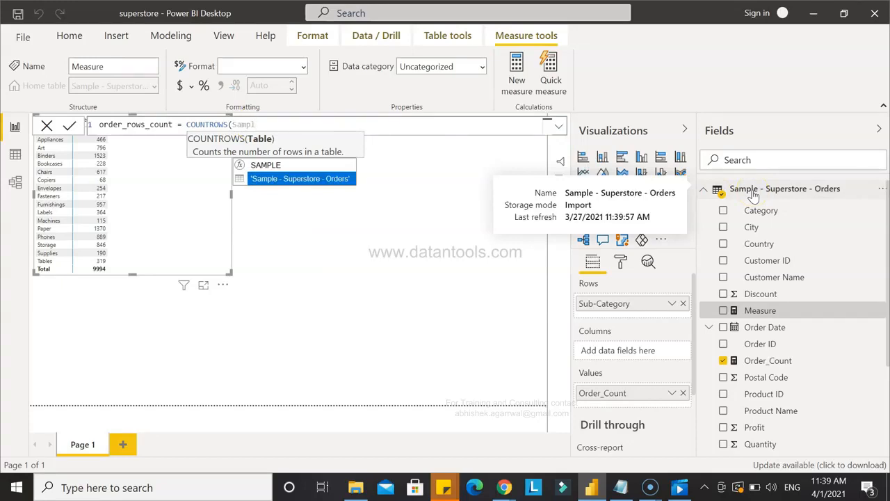
pyautogui.press('Tab')
pyautogui.write(')')
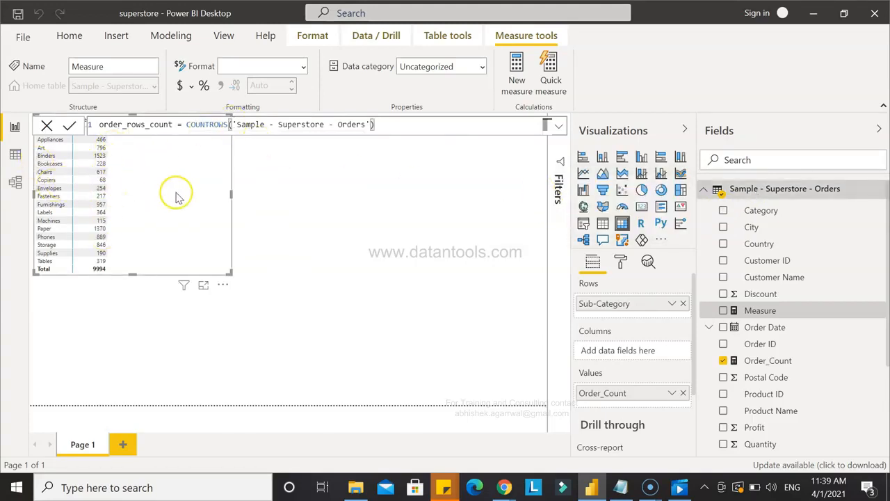
pyautogui.press('Return')
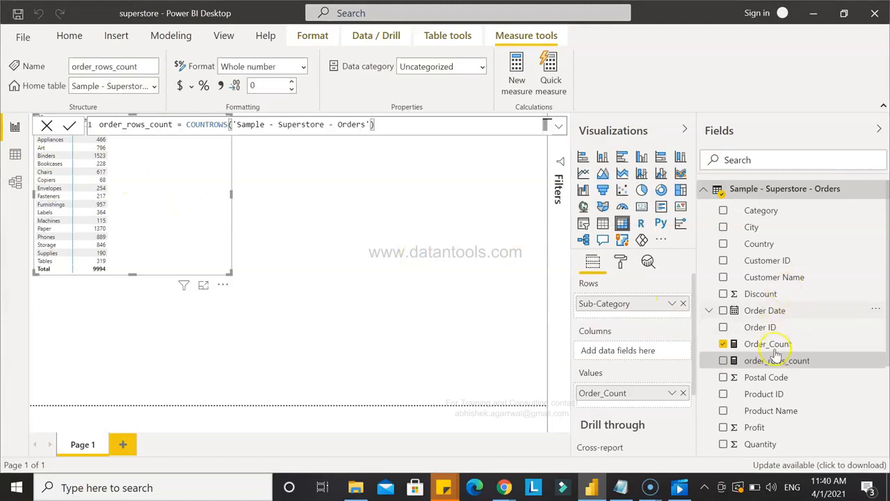
# Add order_rows_count to the matrix values below Order_Count and compare it with the Order_Count formula and figures.
pyautogui.moveTo(779, 366); pyautogui.dragTo(649, 404)
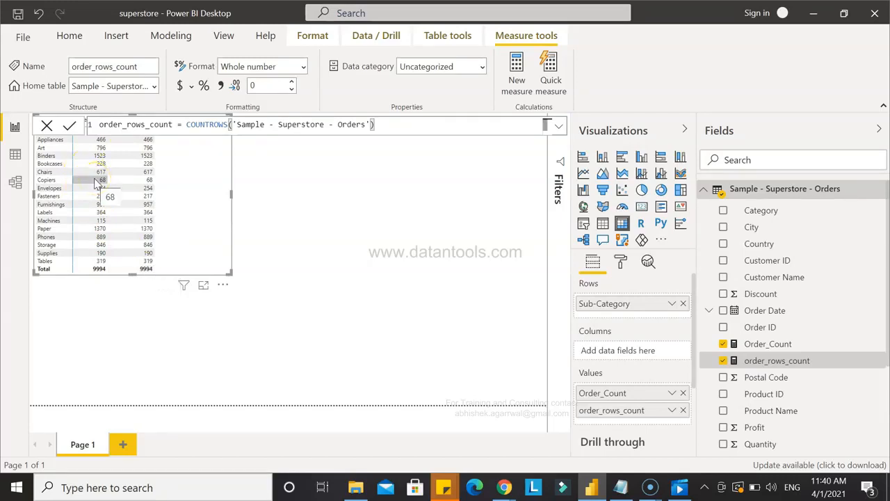
pyautogui.click(756, 346)
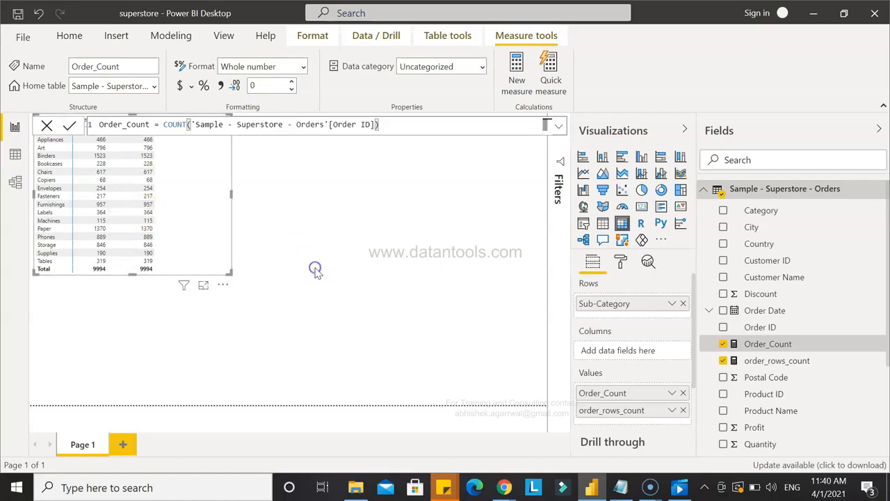
pyautogui.click(321, 261)
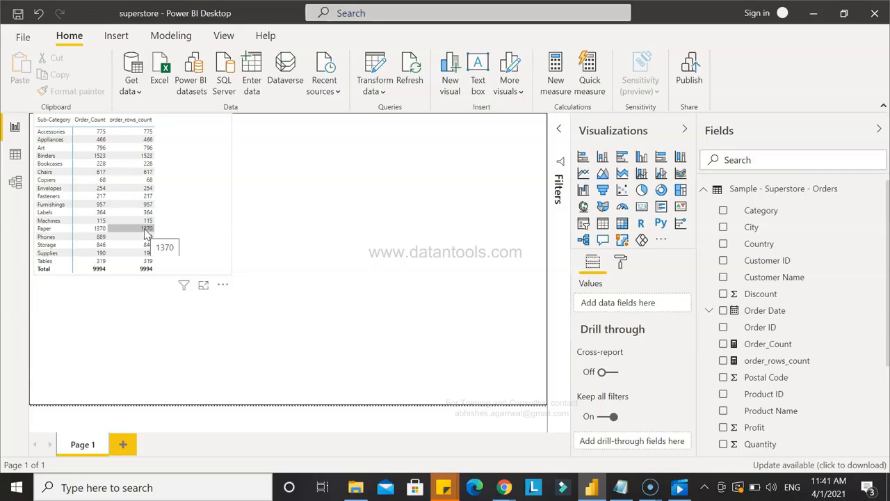
pyautogui.click(60, 122)
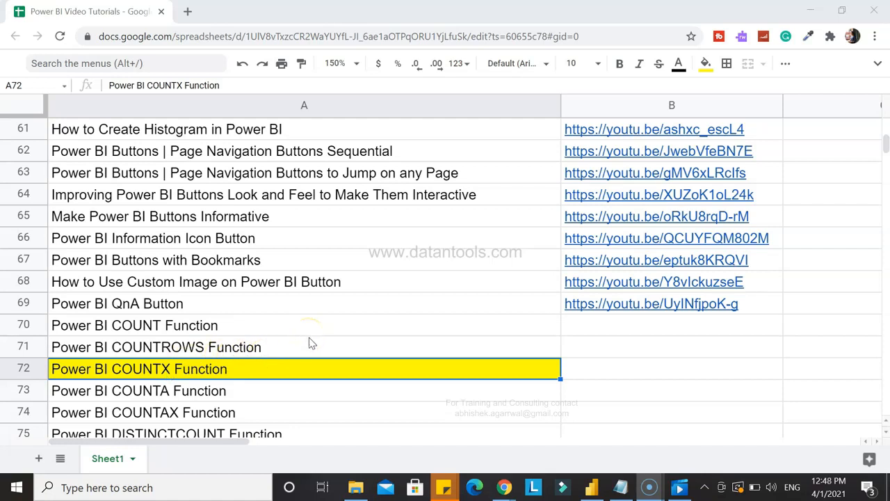
pyautogui.scroll(1, 311, 342)
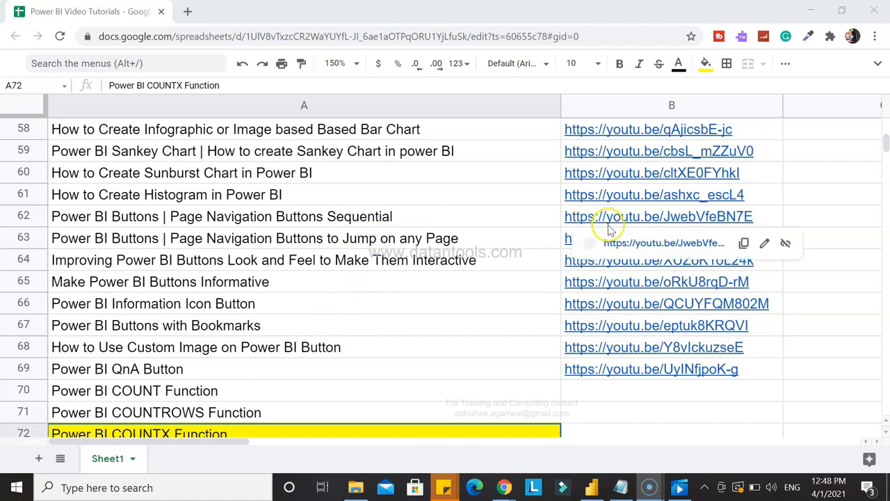
pyautogui.scroll(-1, 376, 317)
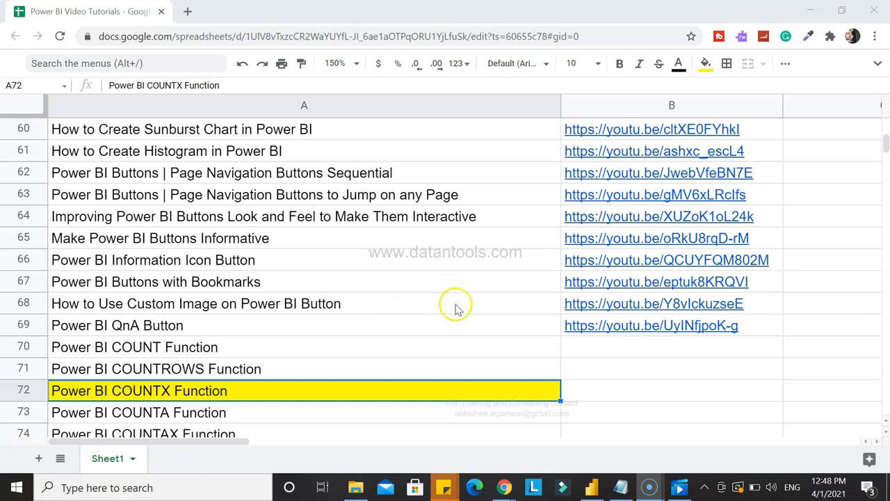
# Switch to Power BI Desktop and start a new measure in the Sample - Superstore - Orders table.
pyautogui.click(591, 487)
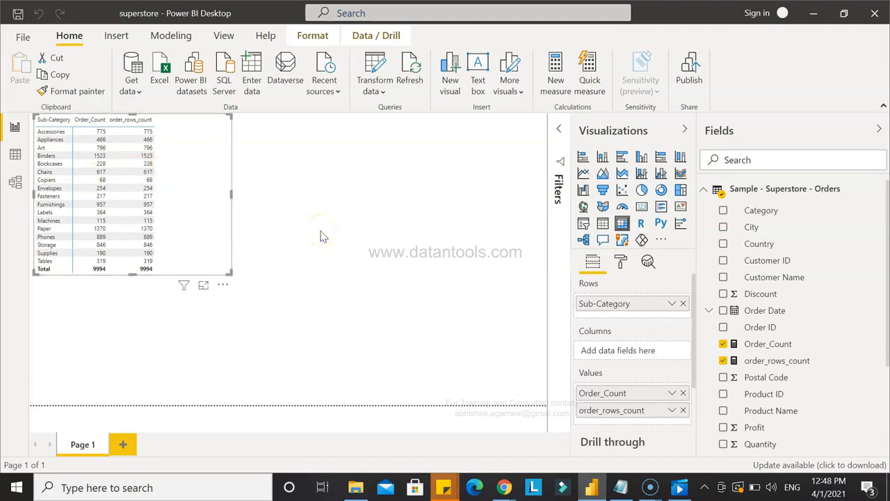
pyautogui.moveTo(763, 194)
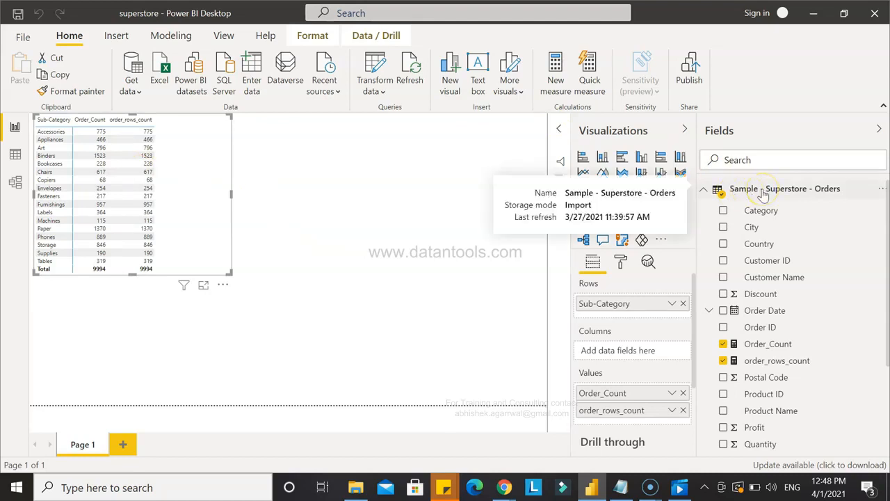
pyautogui.rightClick(763, 194)
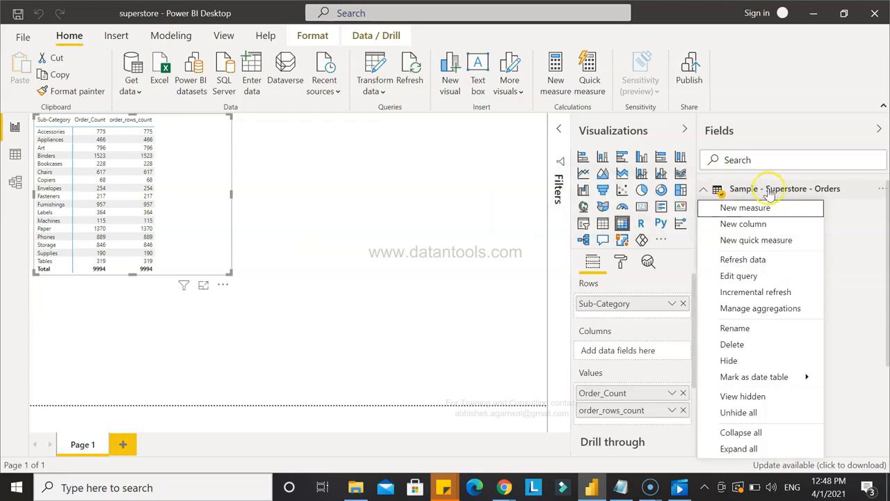
pyautogui.click(763, 207)
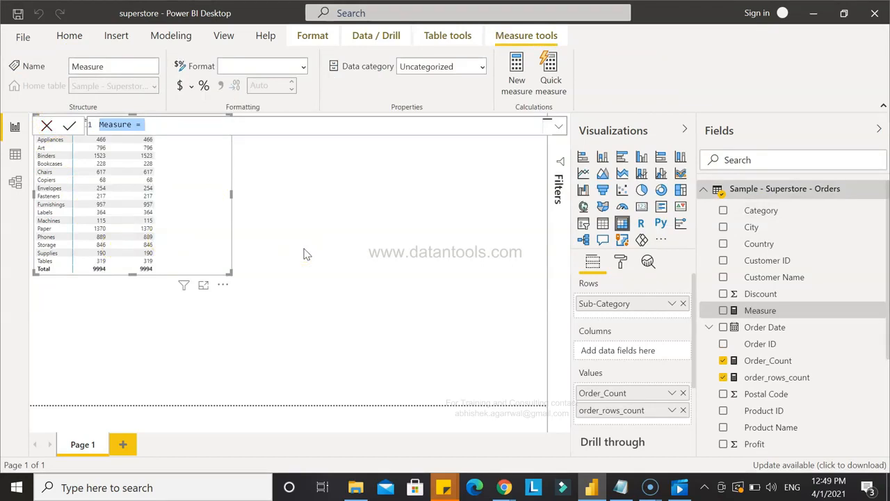
# Name the new measure Corporate_Orders and begin its formula with the COUNTX function.
pyautogui.write('Co')
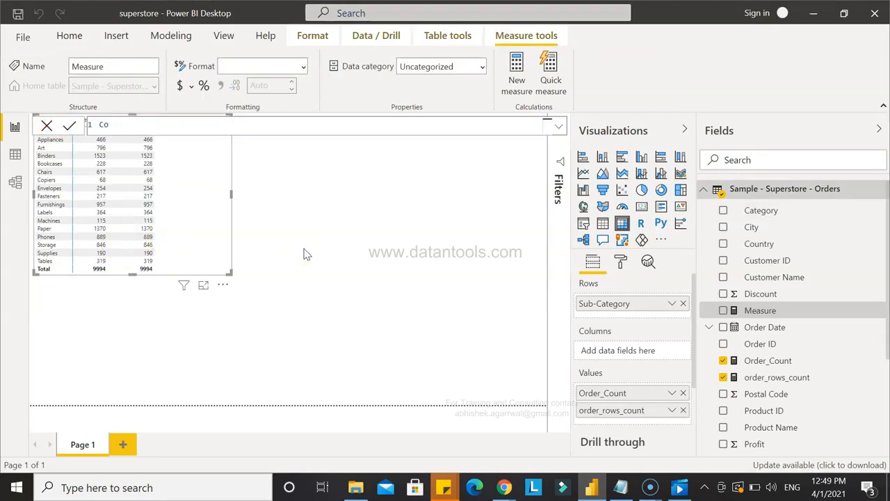
pyautogui.write('rporate_Orders = Count')
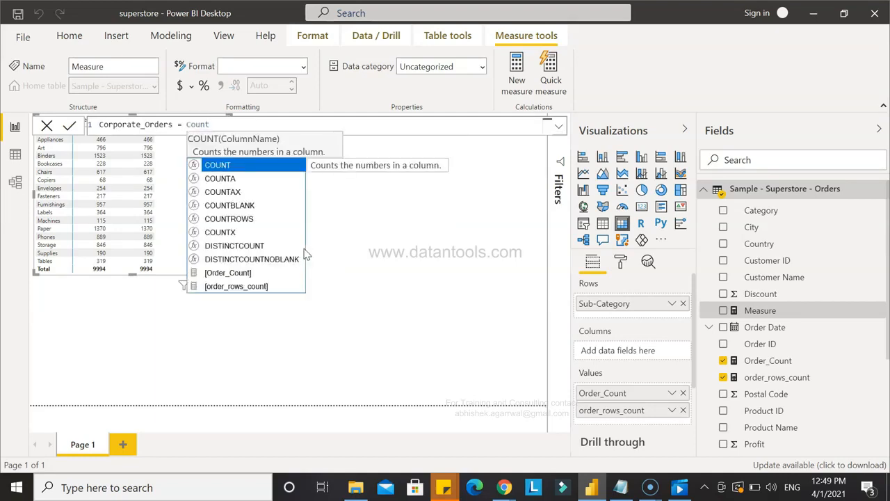
pyautogui.press('Down')
pyautogui.press('Down')
pyautogui.press('Down')
pyautogui.press('Down')
pyautogui.press('Down')
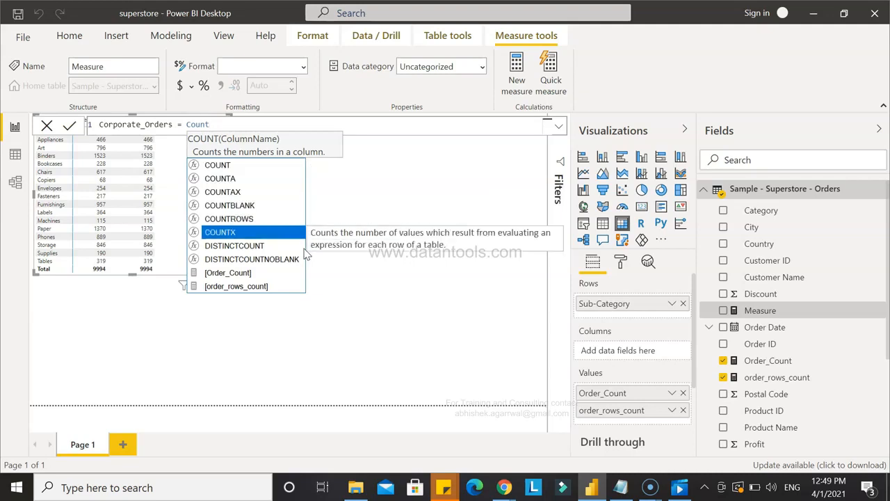
pyautogui.press('Tab')
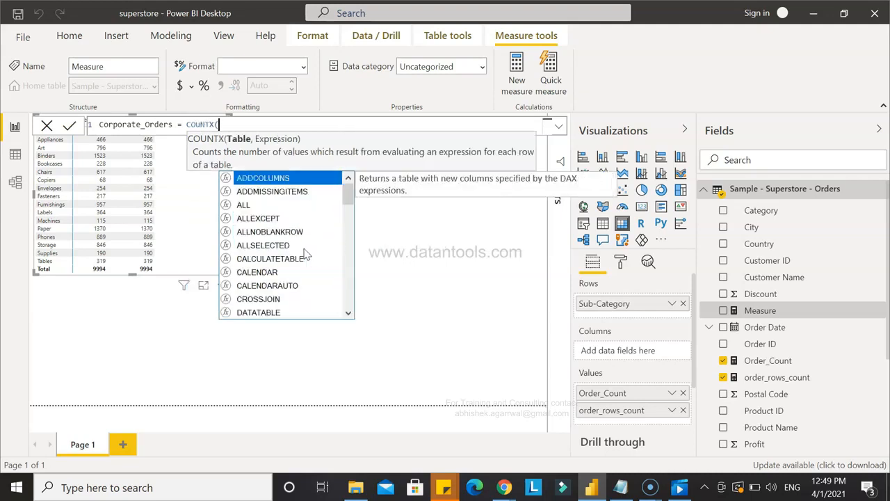
# Enter FILTER('Sample - Superstore - Orders','Sample - Superstore - Orders'[Segment]="Corporate") as the table argument of COUNTX.
pyautogui.write('Fil')
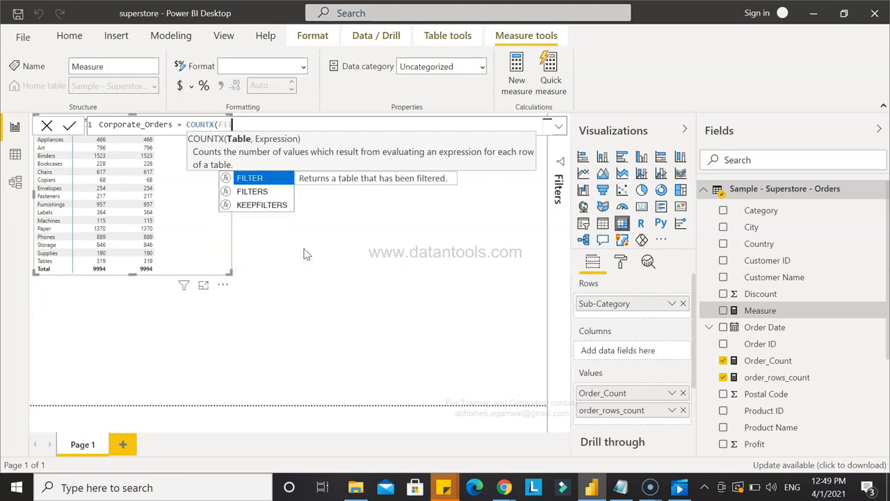
pyautogui.press('Tab')
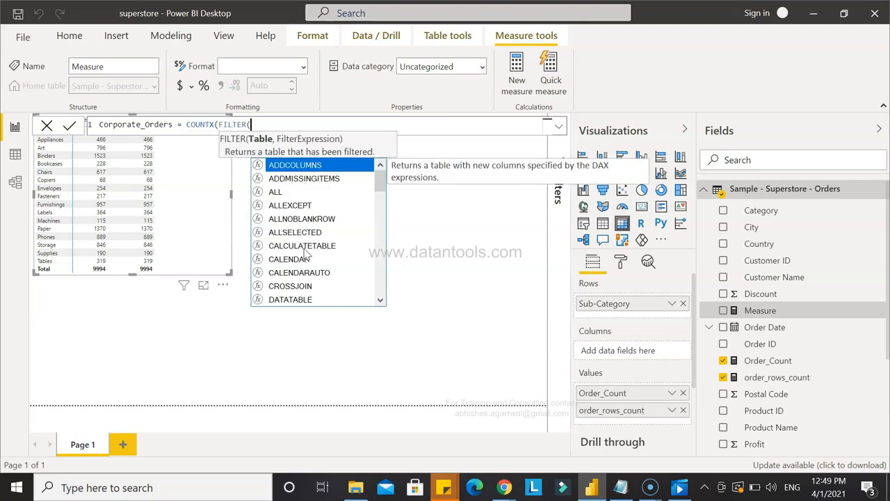
pyautogui.write('samp')
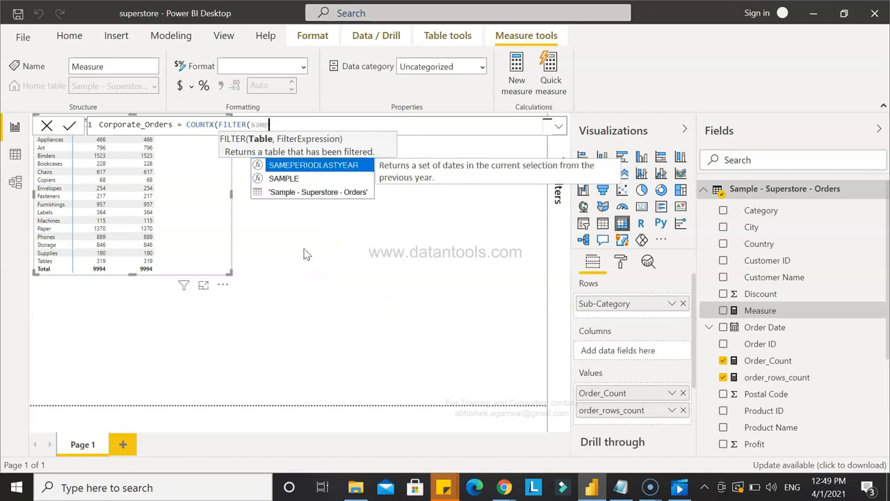
pyautogui.press('Down')
pyautogui.press('Tab')
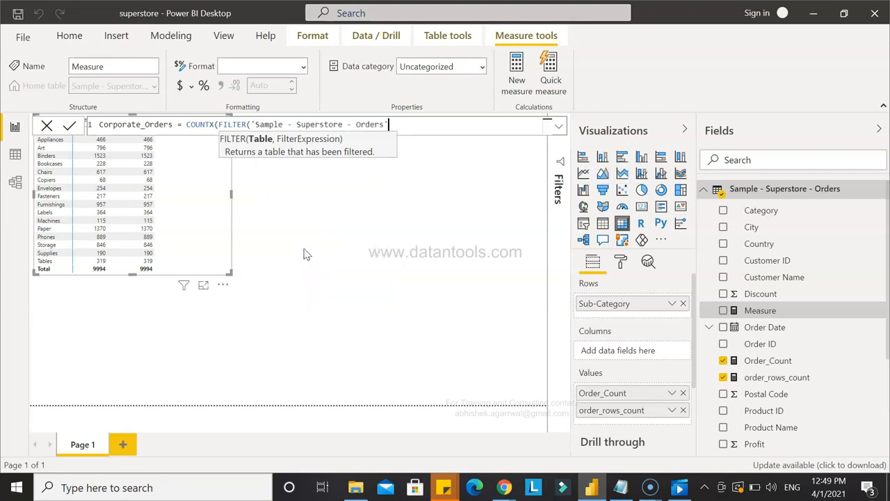
pyautogui.write(',')
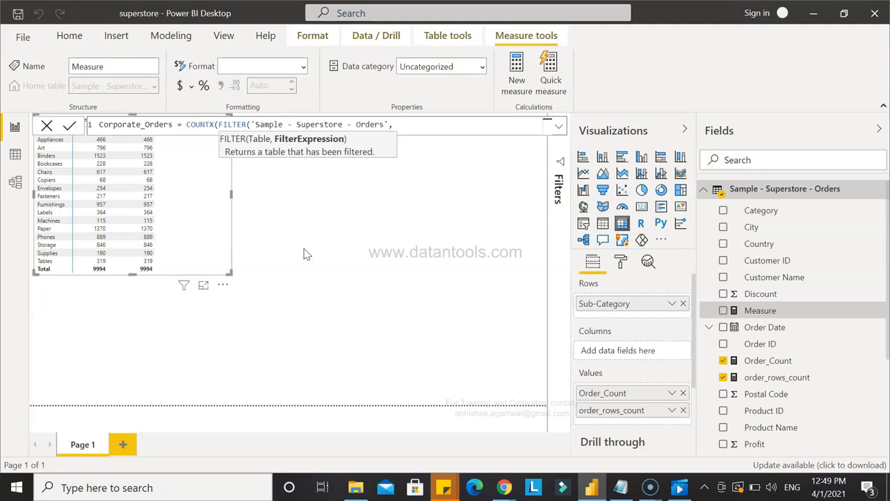
pyautogui.write('seg')
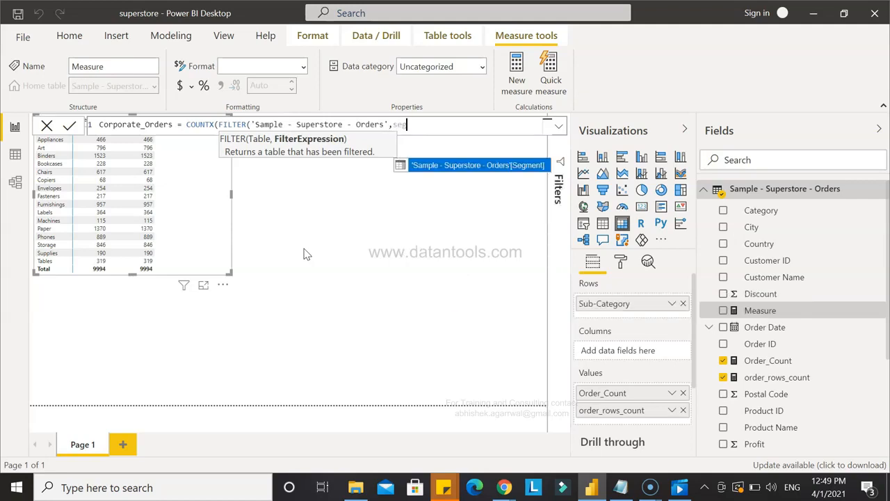
pyautogui.press('Tab')
pyautogui.write('="Corporate')
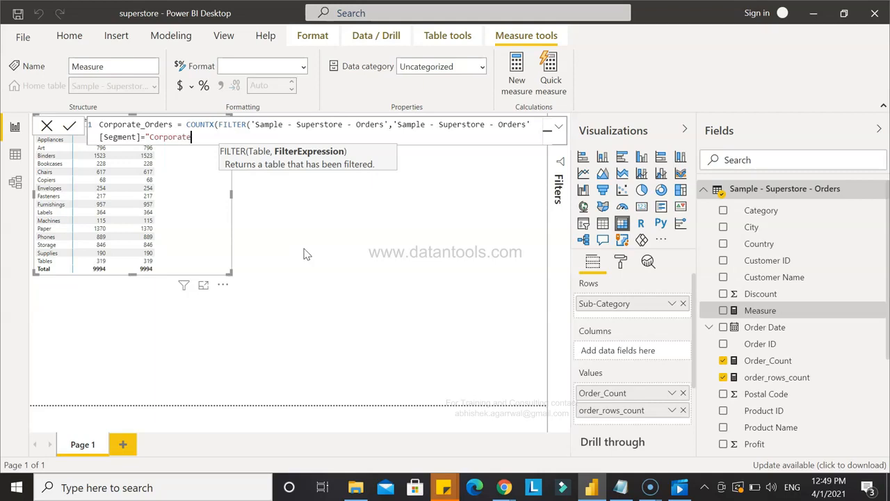
pyautogui.write('")')
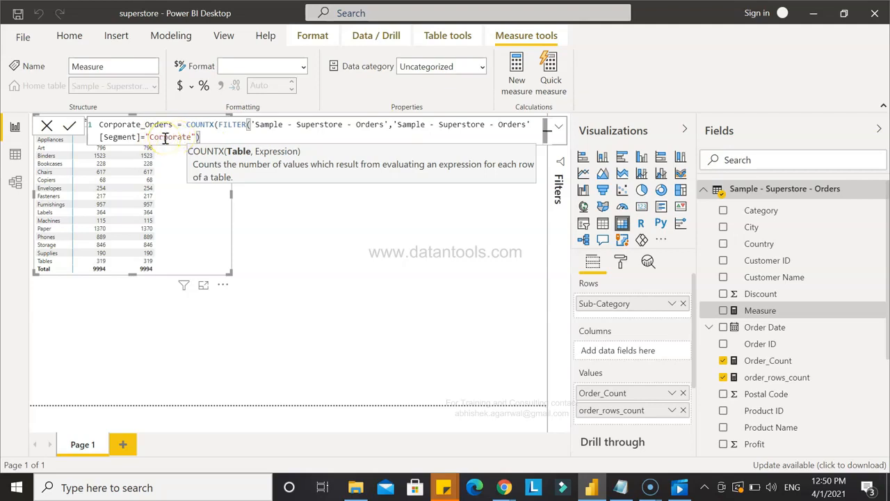
# Complete COUNTX with 'Sample - Superstore - Orders'[Order ID] as the expression, review the formula's arguments and commit the Corporate_Orders measure.
pyautogui.write(',')
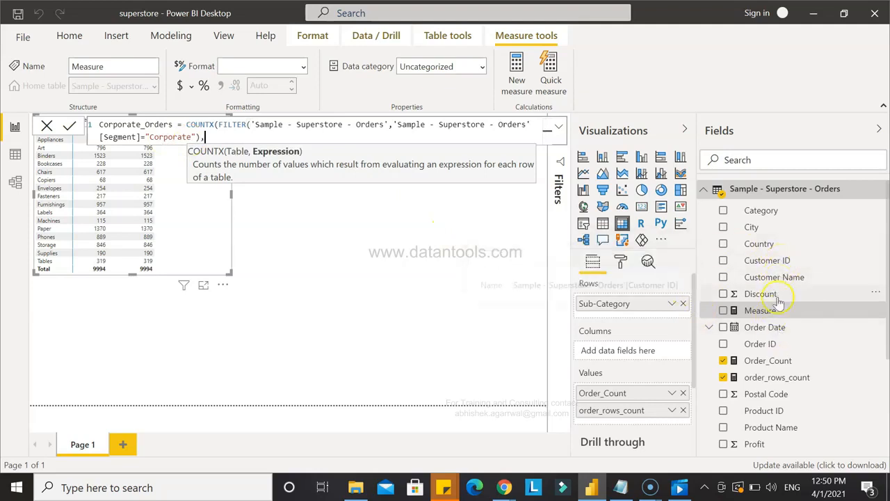
pyautogui.write('order')
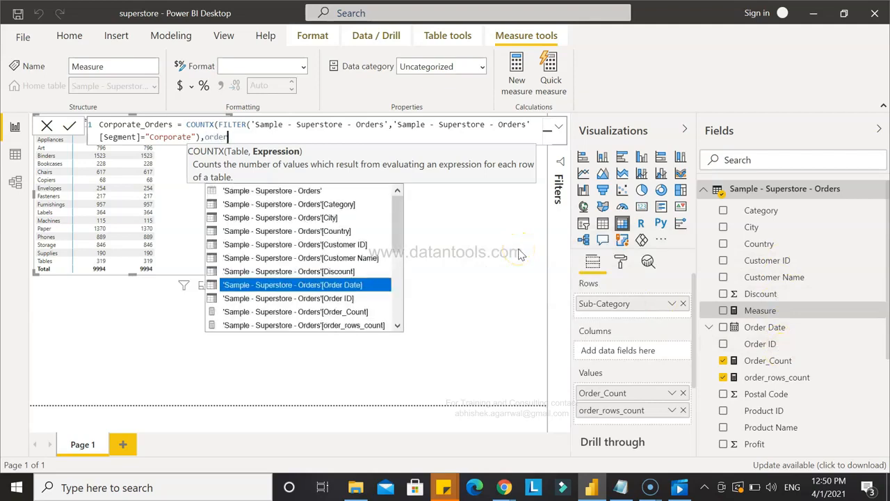
pyautogui.press('Down')
pyautogui.press('Tab')
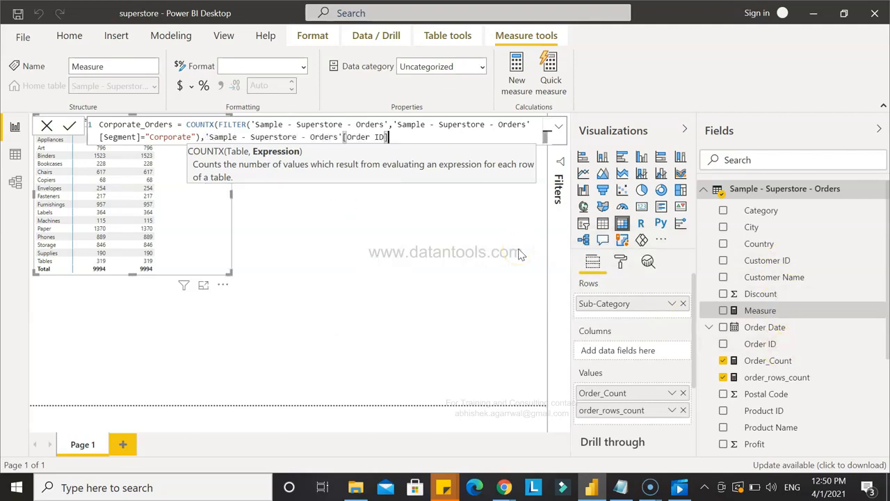
pyautogui.write(')')
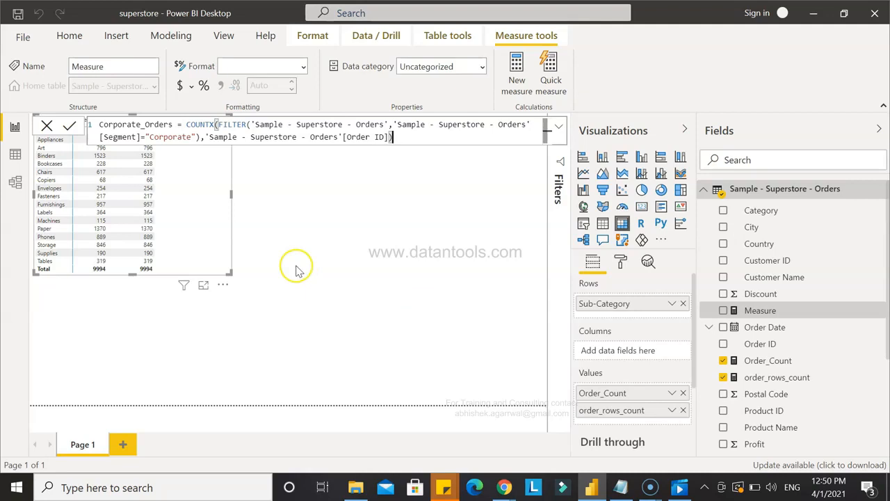
pyautogui.click(208, 123)
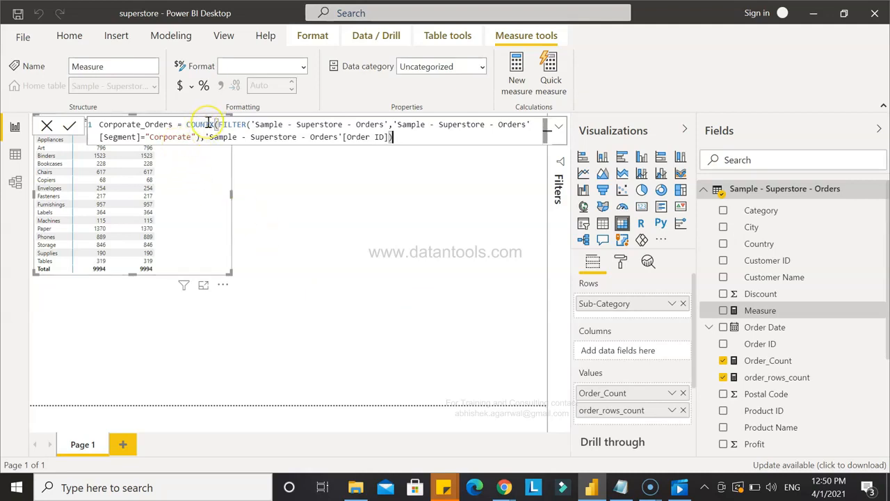
pyautogui.click(221, 124)
pyautogui.click(243, 125)
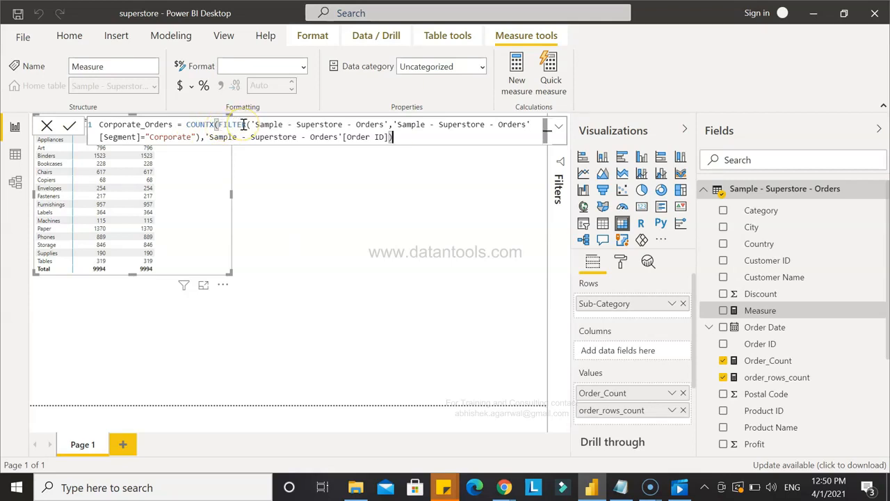
pyautogui.click(273, 125)
pyautogui.click(174, 139)
pyautogui.press('Return')
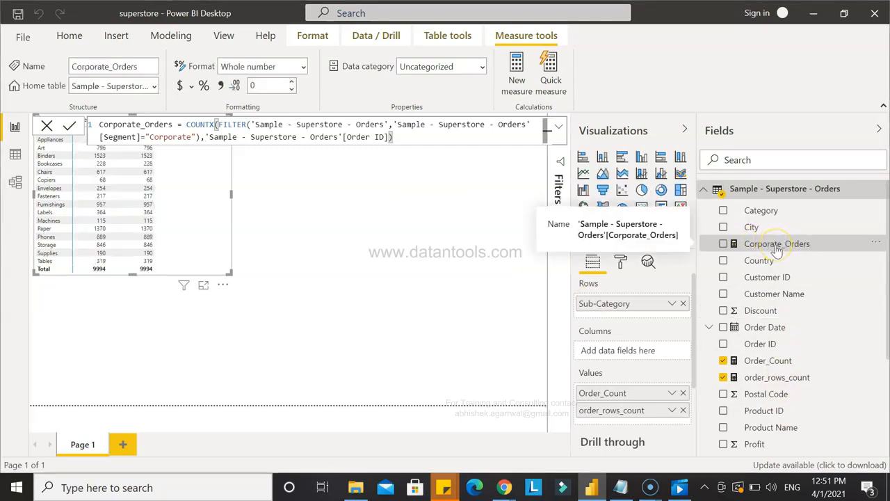
# Add Corporate_Orders to the matrix values below order_rows_count and deselect the matrix.
pyautogui.moveTo(777, 251); pyautogui.dragTo(629, 421)
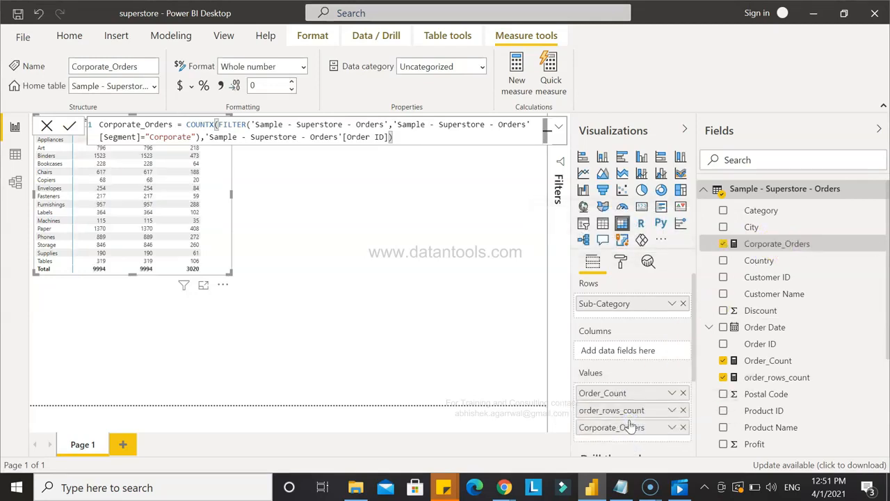
pyautogui.click(304, 211)
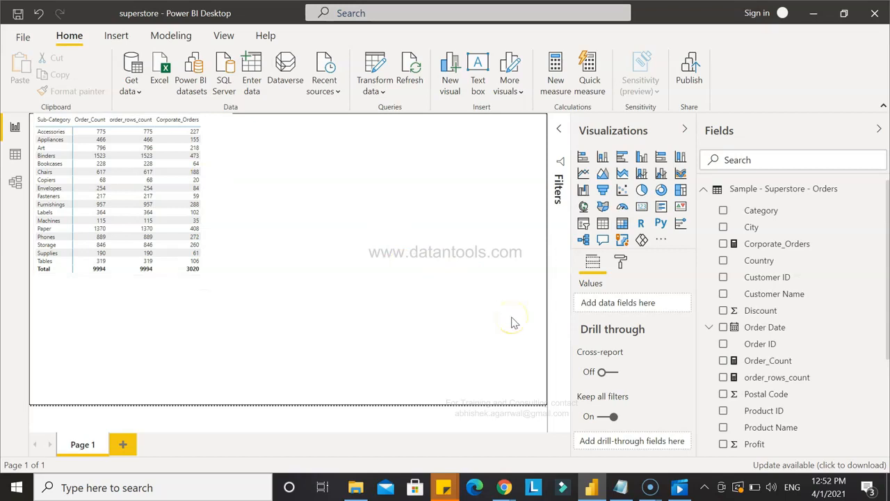
# Insert a slicer on the report page and assign the Segment field to it.
pyautogui.scroll(-3, 770, 407)
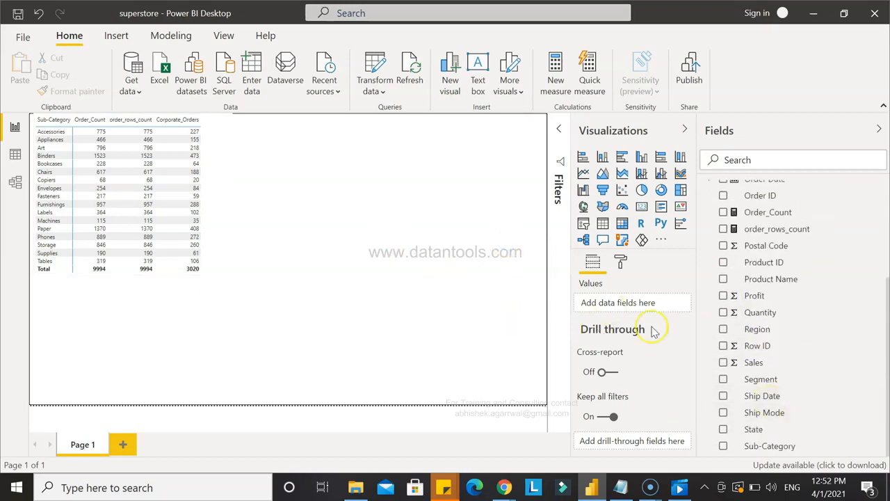
pyautogui.click(583, 221)
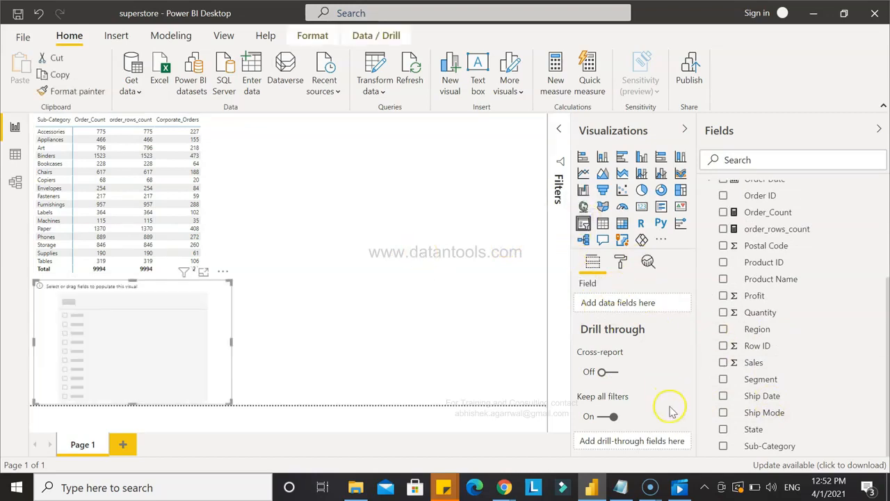
pyautogui.click(724, 379)
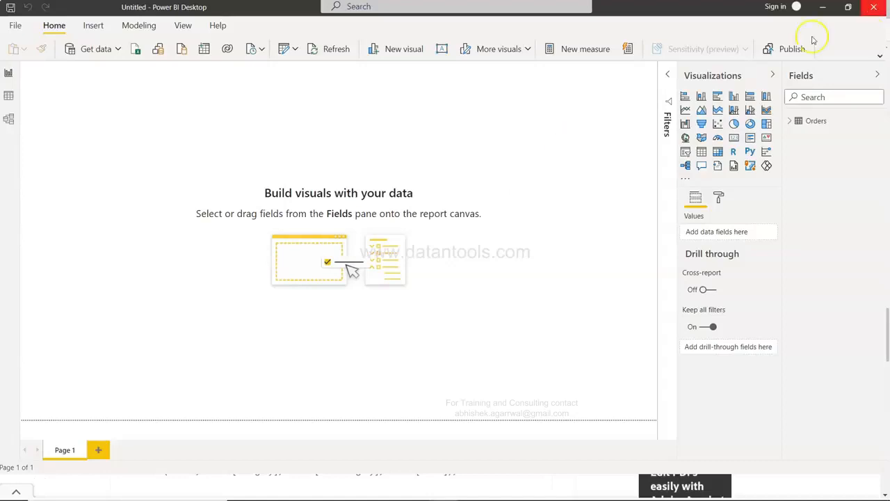
# Examine the fields and data rows of the Orders table in the untitled report, and return to the report canvas with the field list collapsed.
pyautogui.click(789, 121)
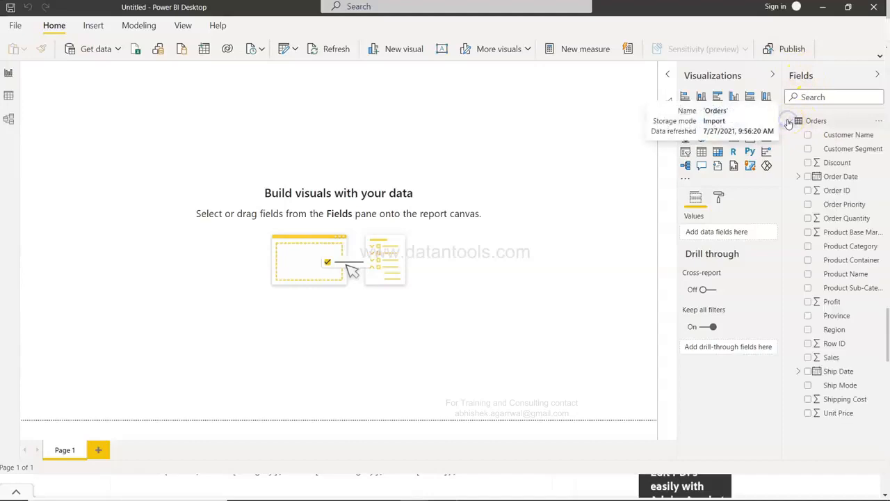
pyautogui.click(8, 96)
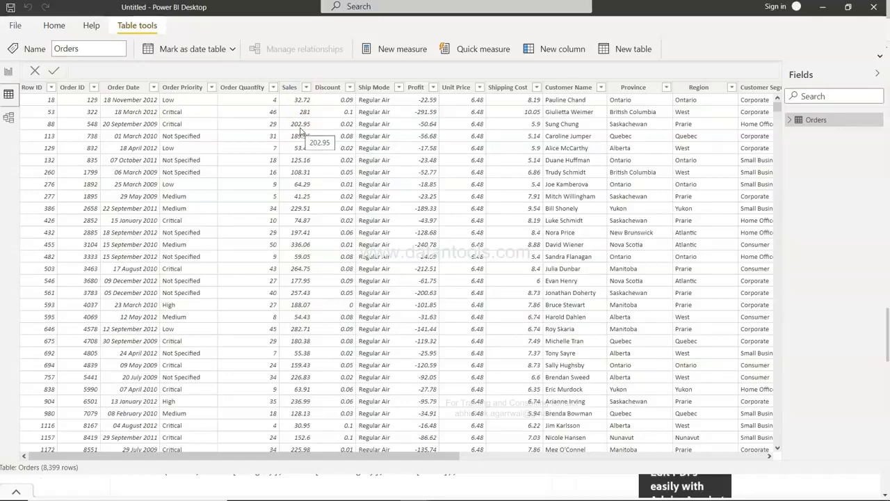
pyautogui.click(8, 72)
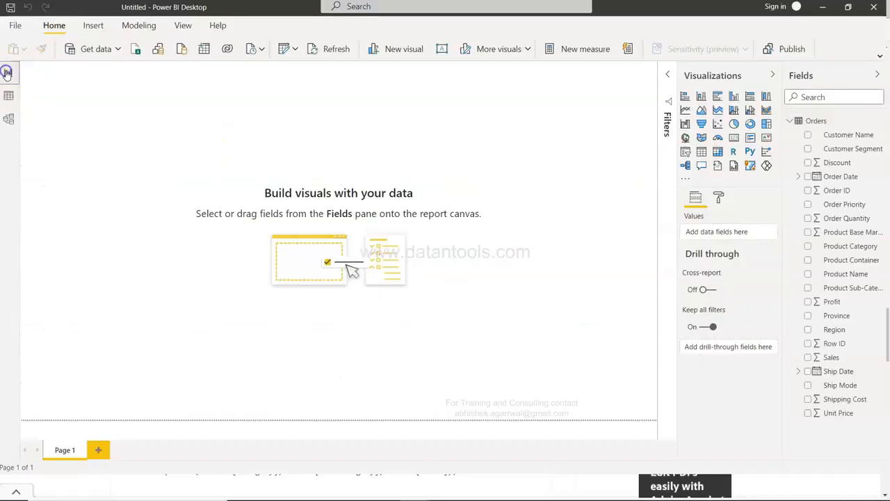
pyautogui.click(789, 123)
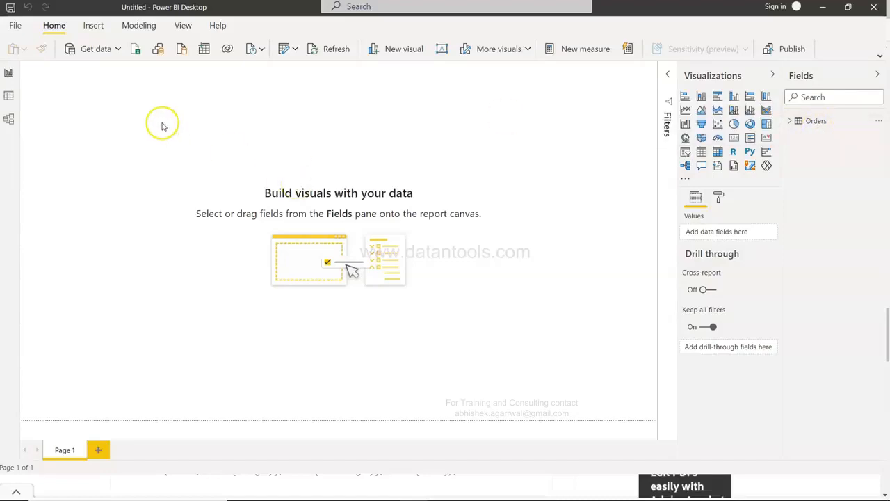
# Create a calculated table named high_sales, starting its formula as a CALCULATETABLE over the Orders table.
pyautogui.click(143, 26)
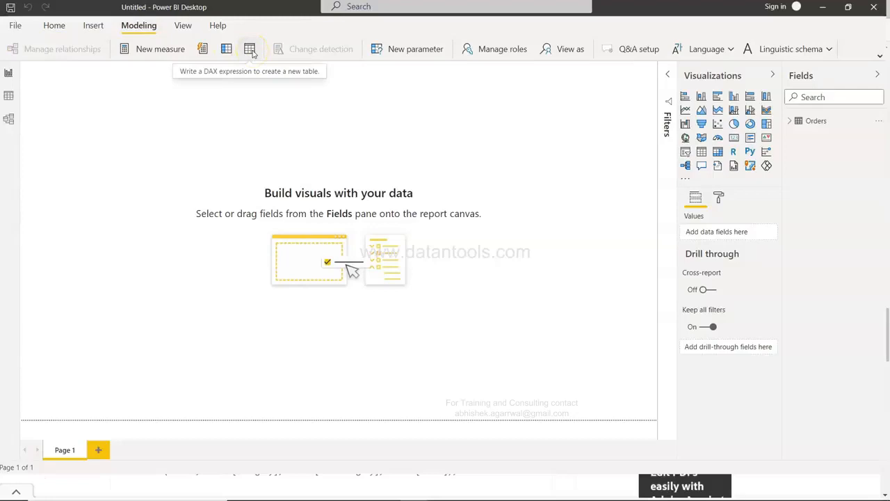
pyautogui.click(251, 52)
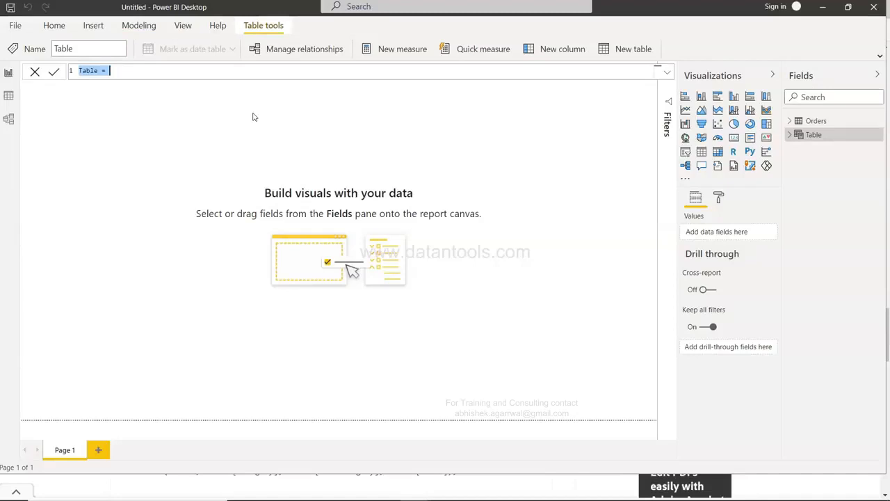
pyautogui.write('high_sales = ')
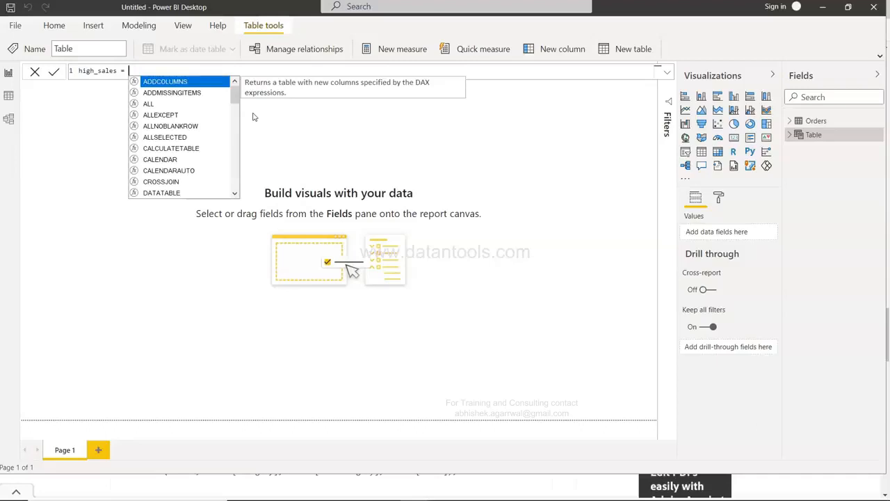
pyautogui.write('ca')
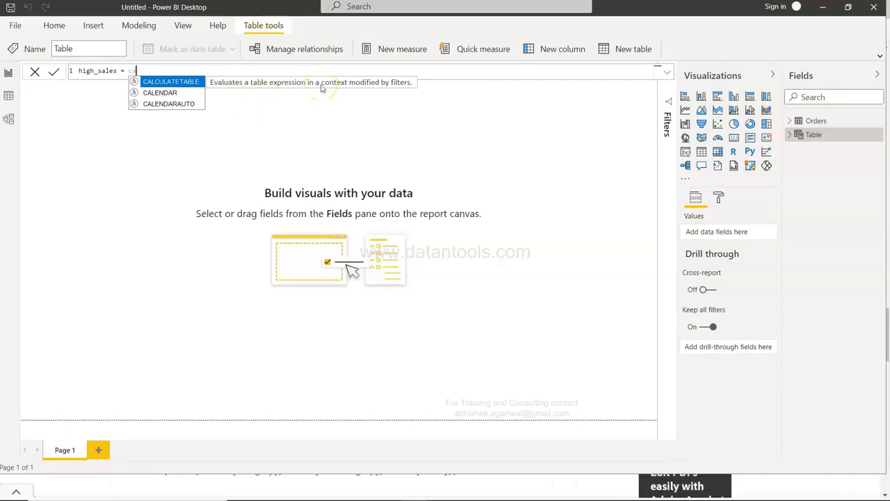
pyautogui.press('Tab')
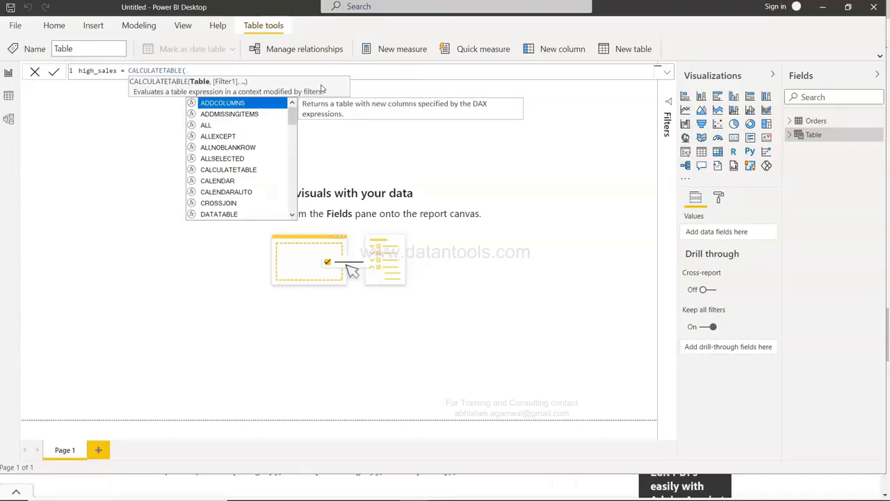
pyautogui.write('or')
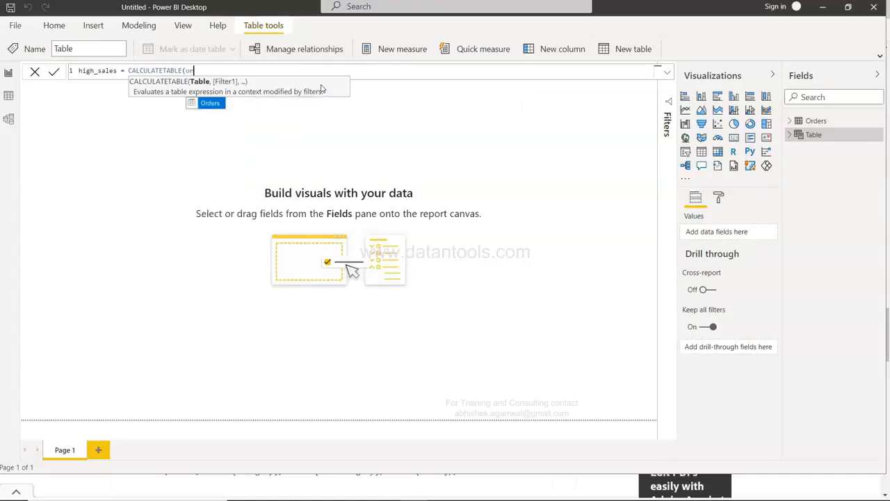
pyautogui.press('Tab')
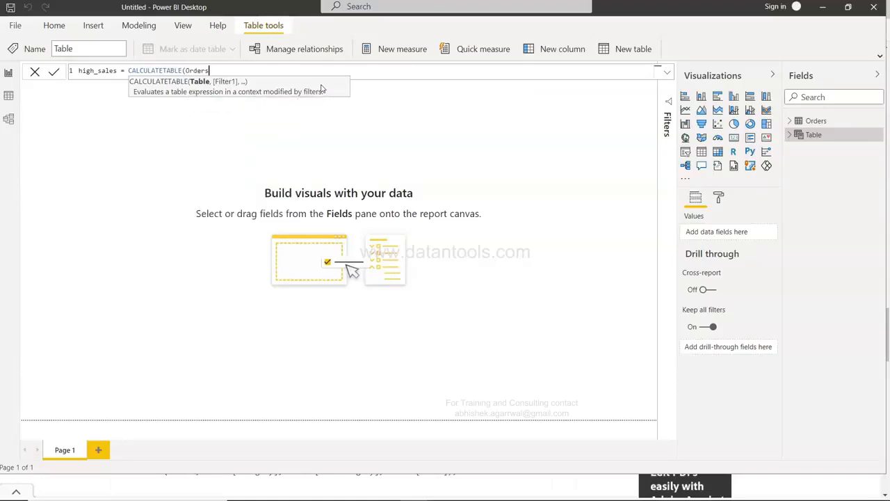
# Complete the high_sales table formula with the filter Orders[Sales]>500 and commit it.
pyautogui.write(',')
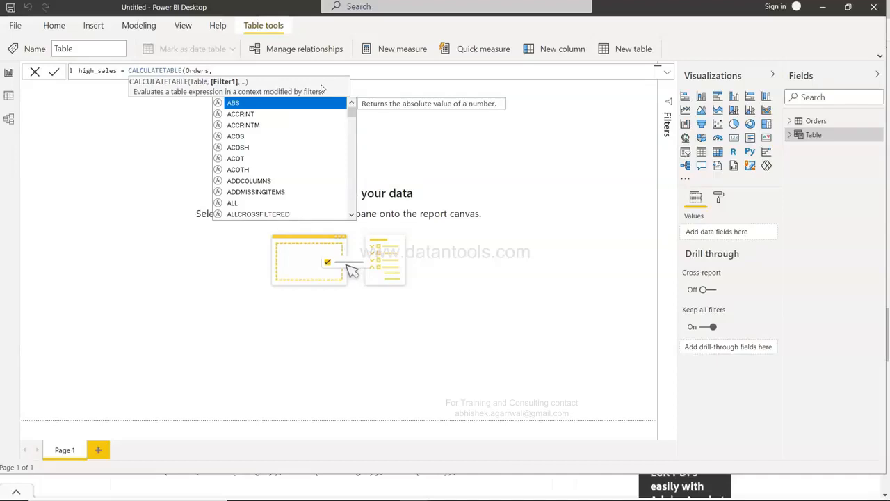
pyautogui.write('Orders[Sales]')
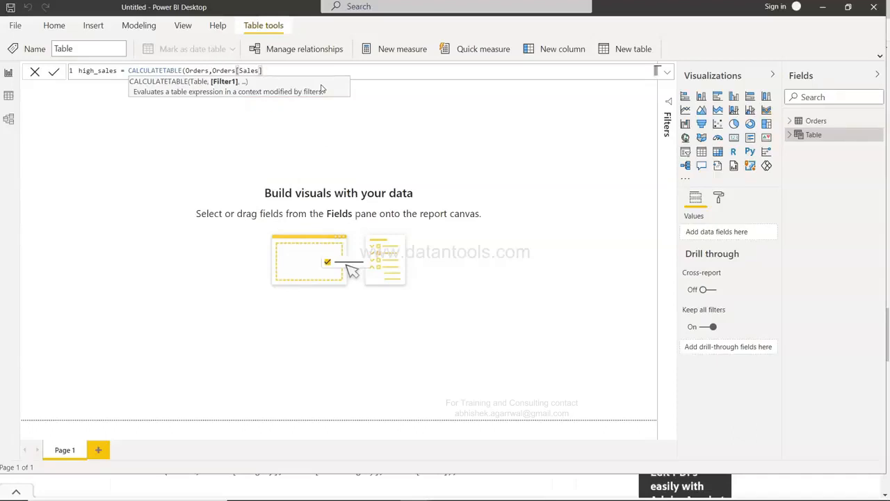
pyautogui.write('>500)')
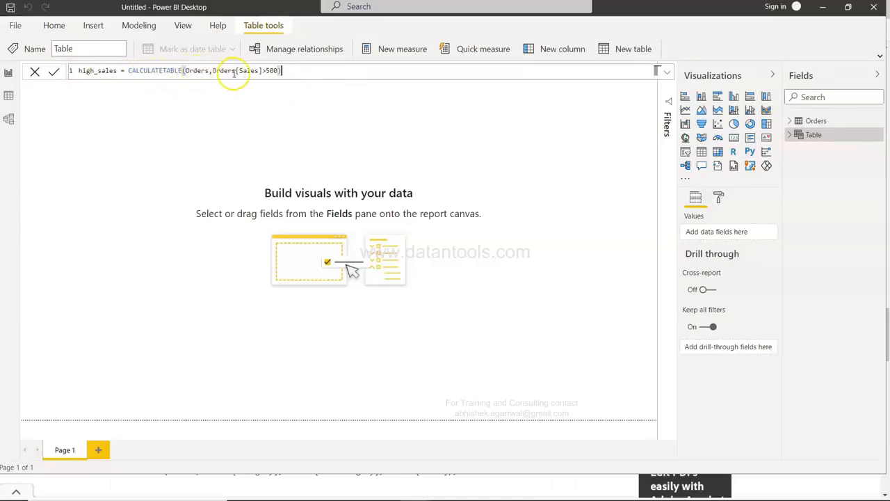
pyautogui.click(282, 70)
pyautogui.press('Return')
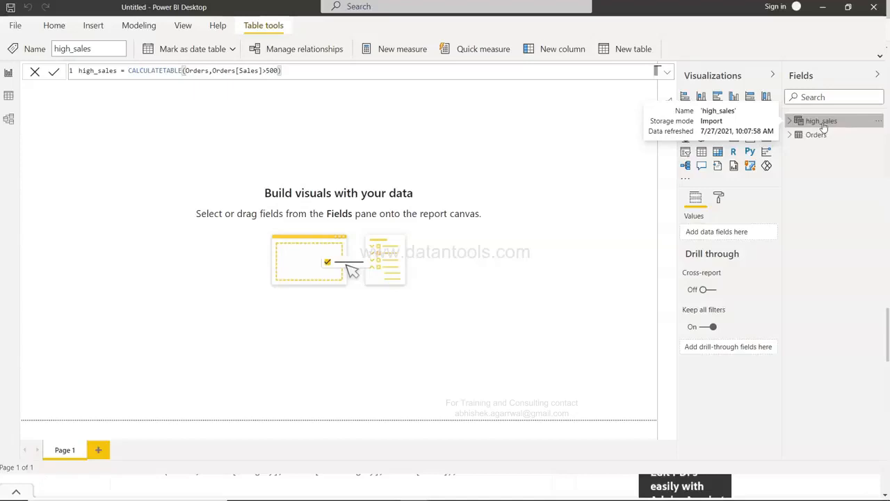
# Examine the high_sales table's data rows and the list of distinct values in its Sales column.
pyautogui.click(9, 97)
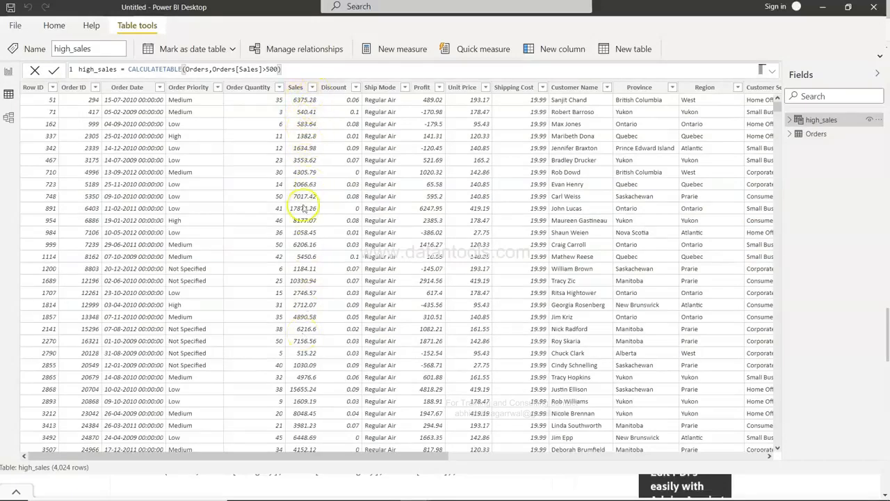
pyautogui.click(310, 89)
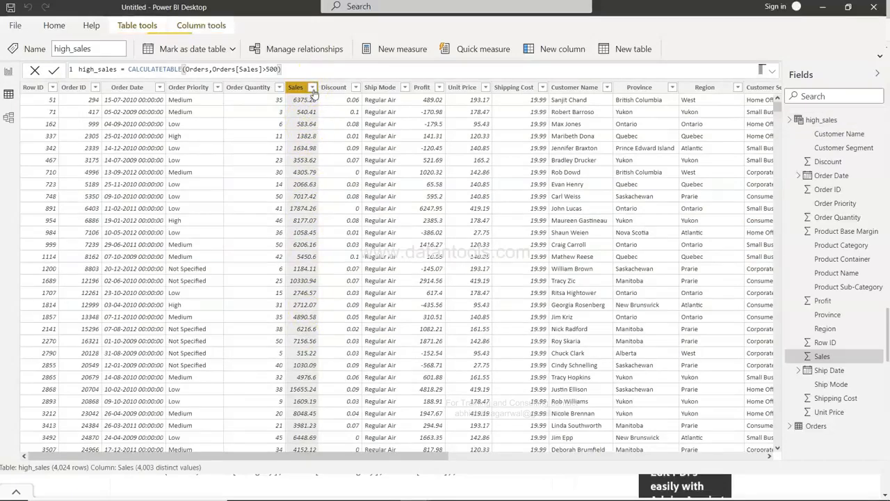
pyautogui.click(313, 91)
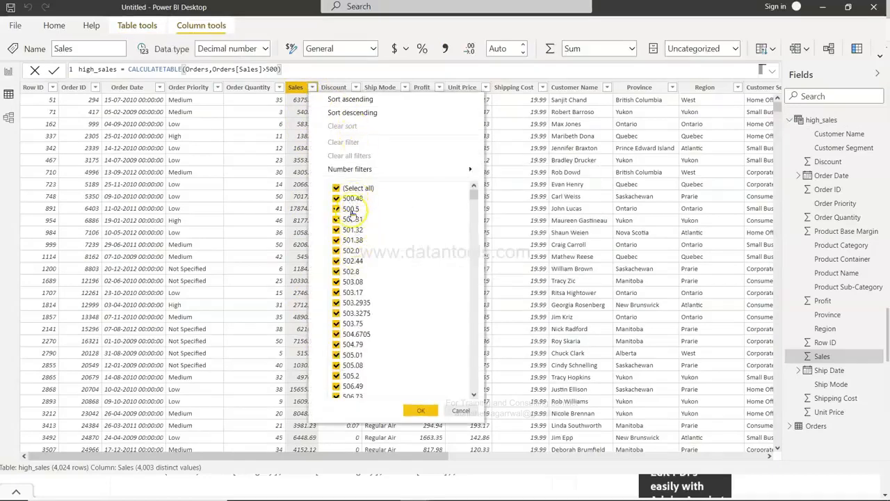
pyautogui.scroll(-20, 352, 292)
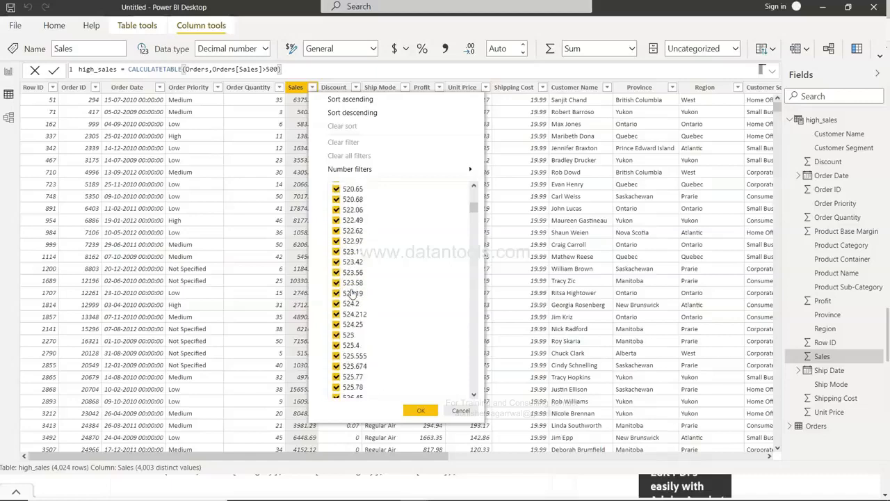
pyautogui.scroll(-20, 352, 293)
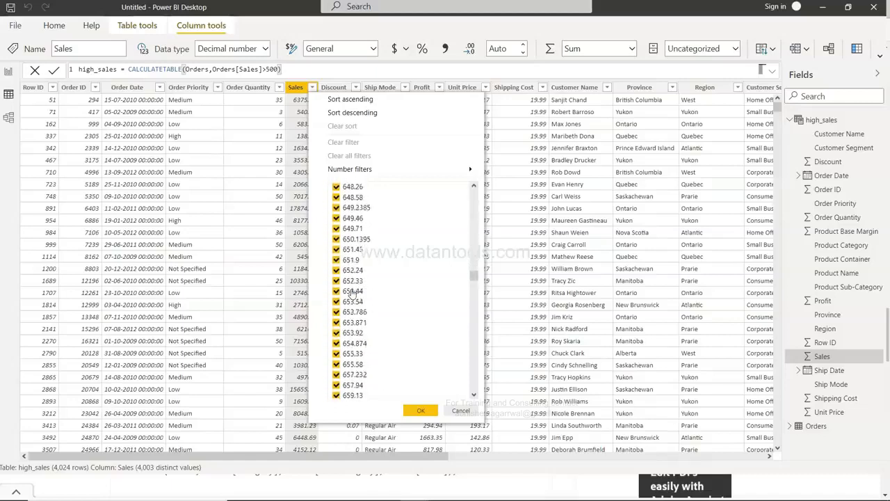
pyautogui.scroll(-20, 352, 293)
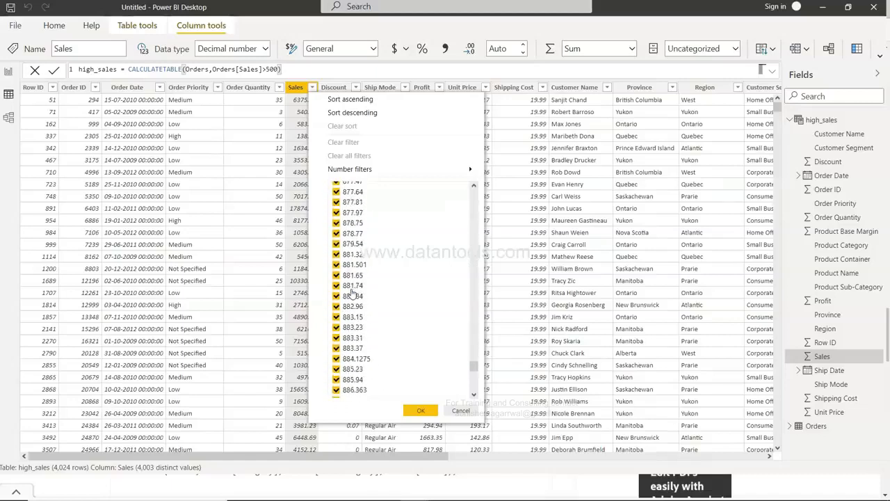
pyautogui.click(274, 293)
pyautogui.click(275, 293)
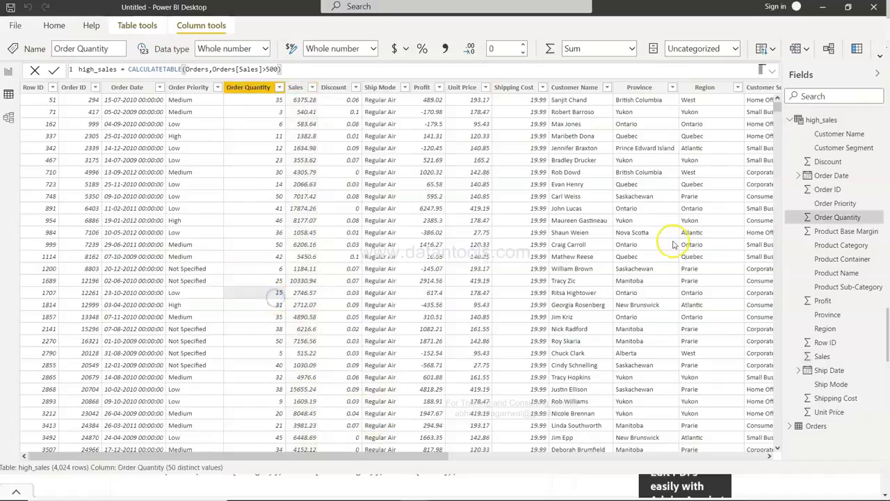
# Examine the Orders table's data rows and the distinct values of its Ship Mode column.
pyautogui.click(790, 119)
pyautogui.click(818, 137)
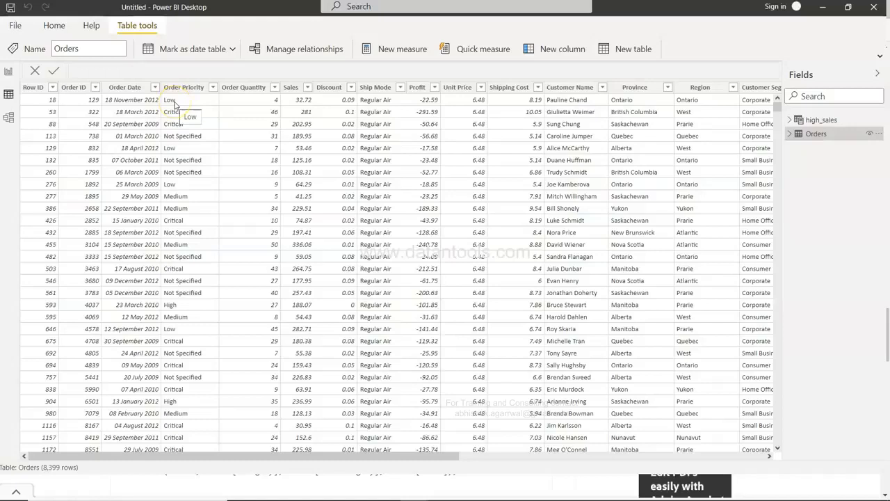
pyautogui.click(401, 88)
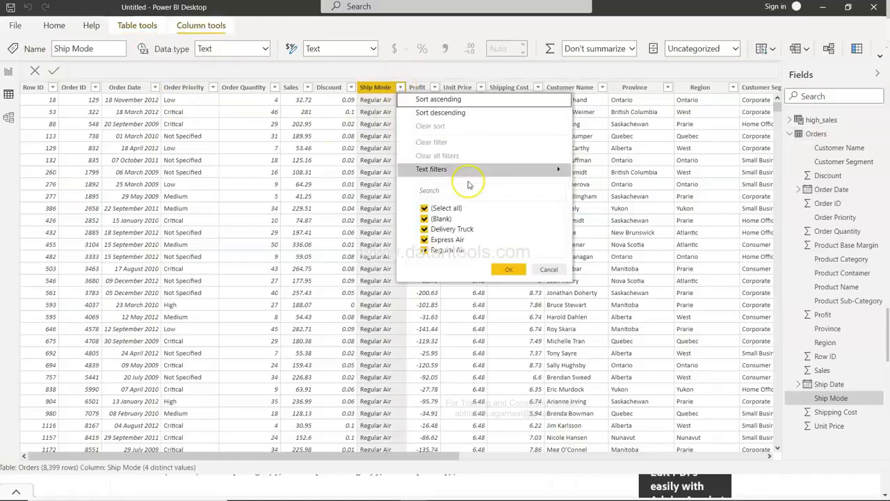
pyautogui.click(381, 245)
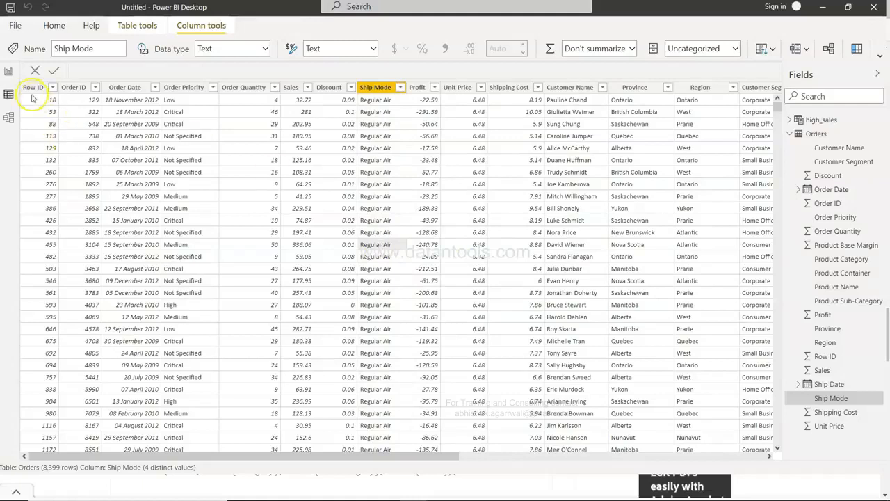
# Return to the report canvas and start a high_sales measure in Orders using SUMX with CALCULATETABLE as its table argument.
pyautogui.click(10, 72)
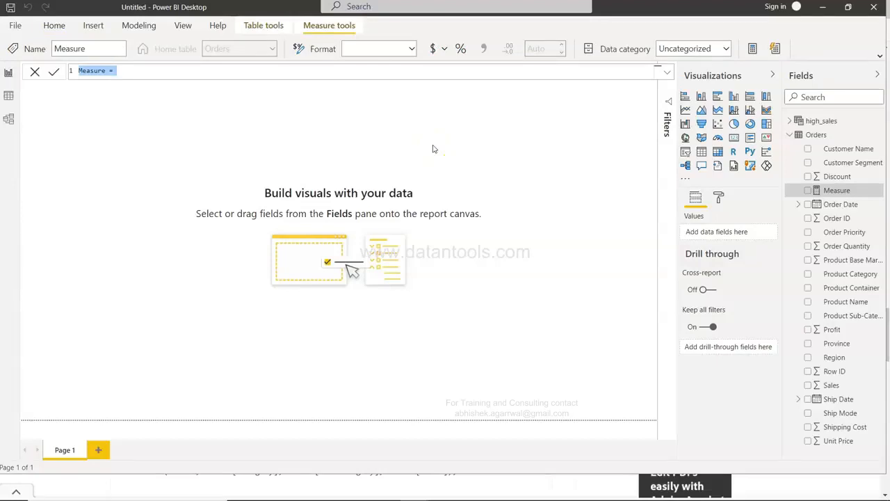
pyautogui.write('high_sales =')
pyautogui.write('sumx')
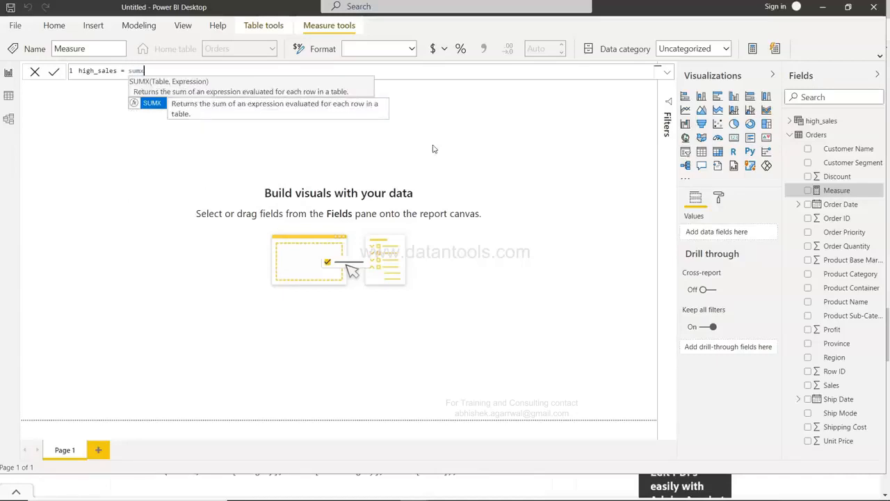
pyautogui.write('(')
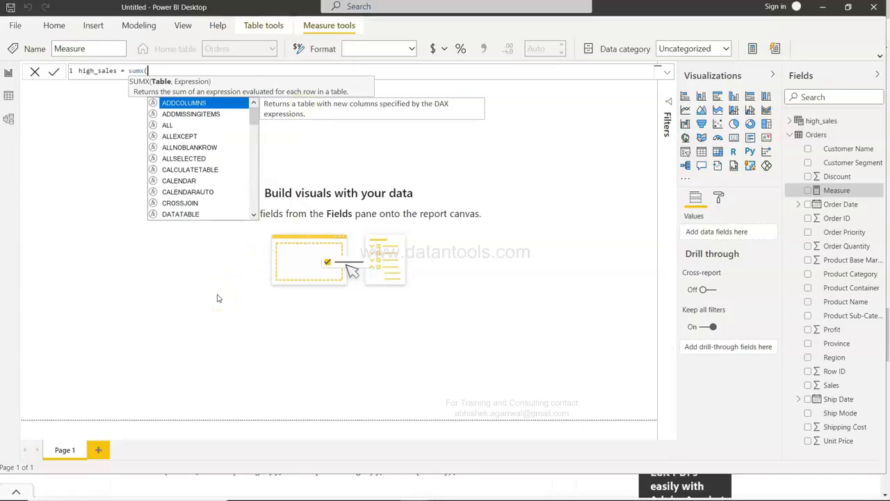
pyautogui.write('calc')
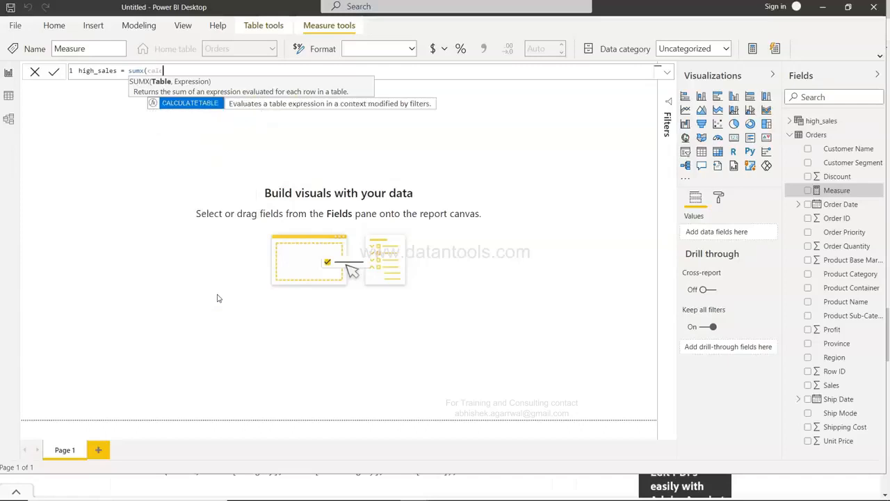
pyautogui.press('Tab')
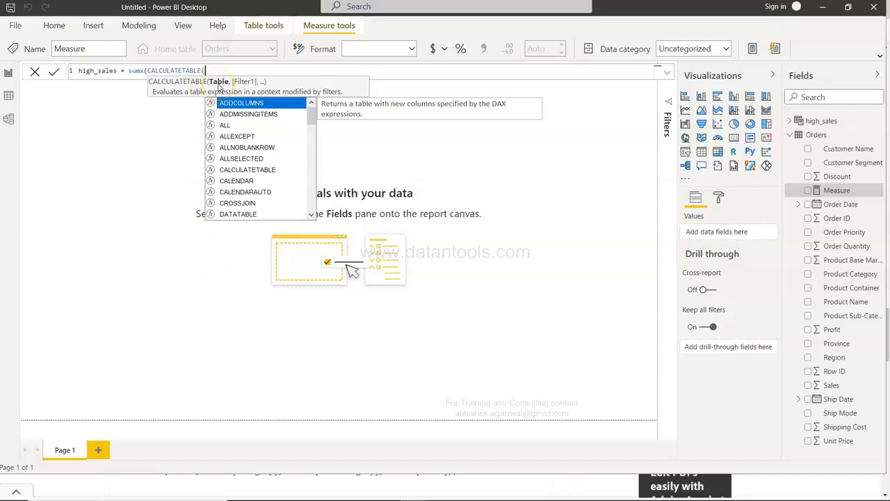
# Set the measure's CALCULATETABLE arguments to the Orders table and the filter high_sales[Sales]>500.
pyautogui.write('Orders')
pyautogui.press('Tab')
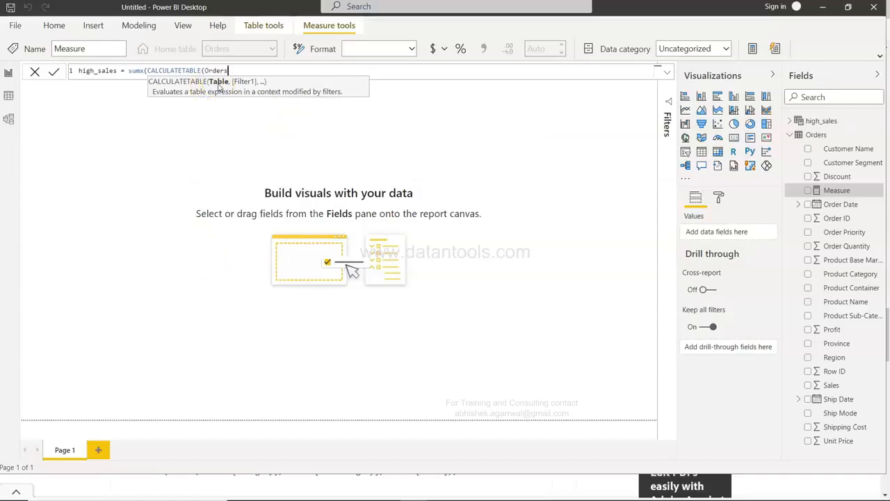
pyautogui.write(',high_sale')
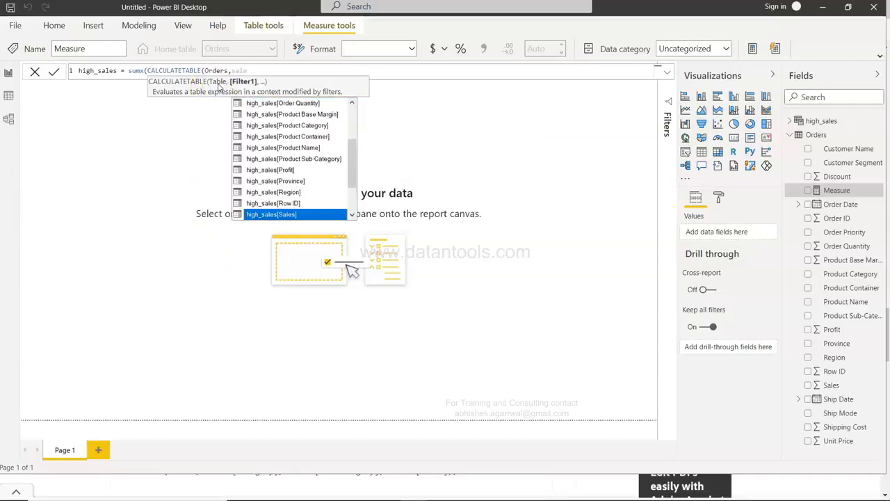
pyautogui.press('Tab')
pyautogui.write('>500')
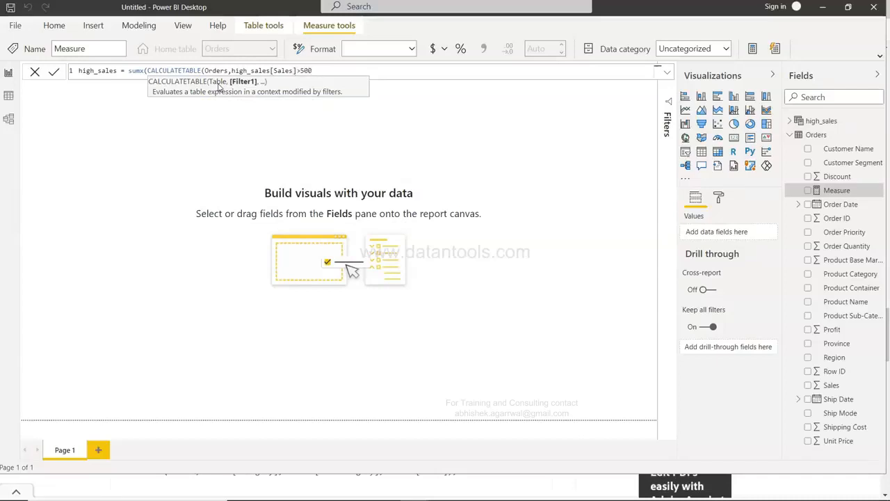
pyautogui.write(')')
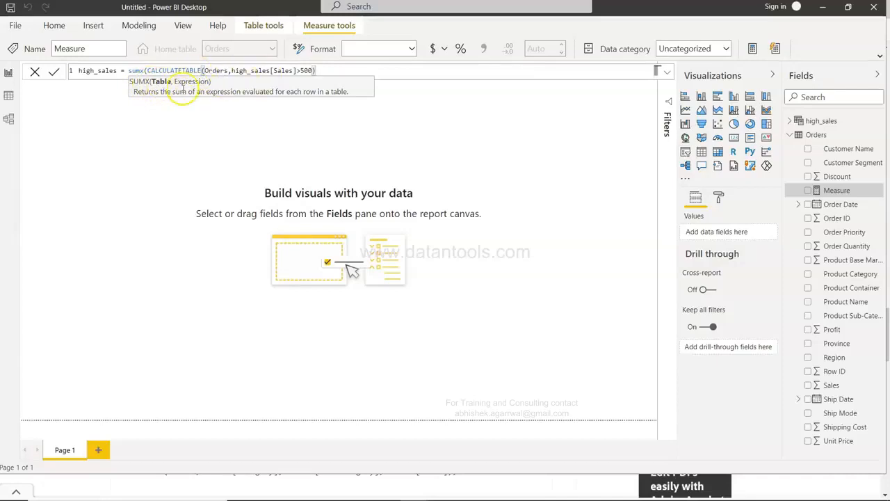
# Complete SUMX with Orders[Sales] as its expression and commit the high_sales measure.
pyautogui.write(',')
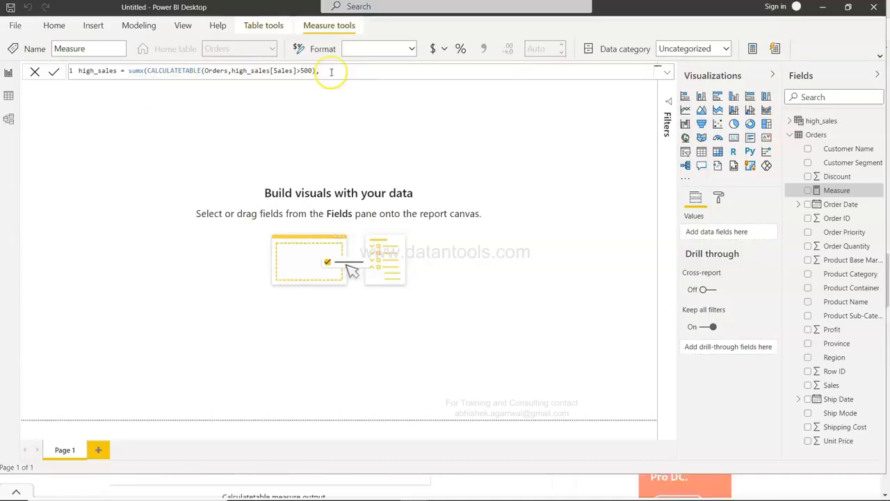
pyautogui.write('ord')
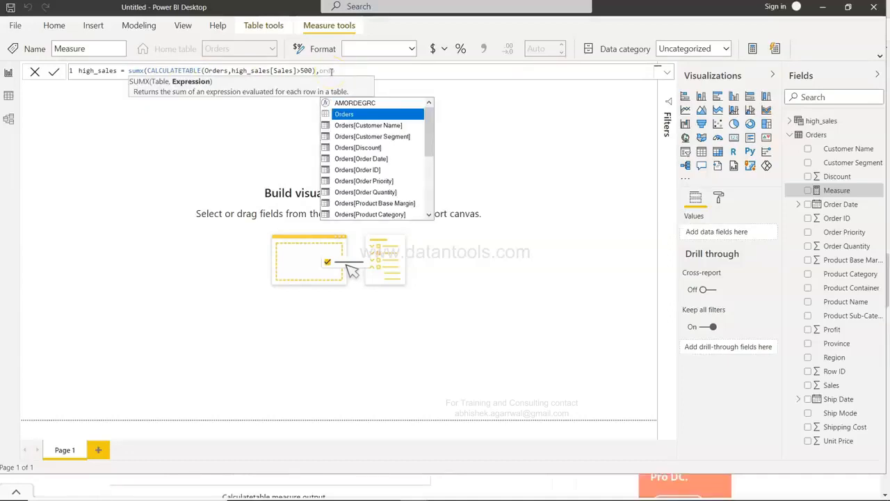
pyautogui.press('BackSpace')
pyautogui.press('BackSpace')
pyautogui.press('BackSpace')
pyautogui.write('ord')
pyautogui.press('BackSpace')
pyautogui.press('BackSpace')
pyautogui.press('BackSpace')
pyautogui.write('Orders[Sales]')
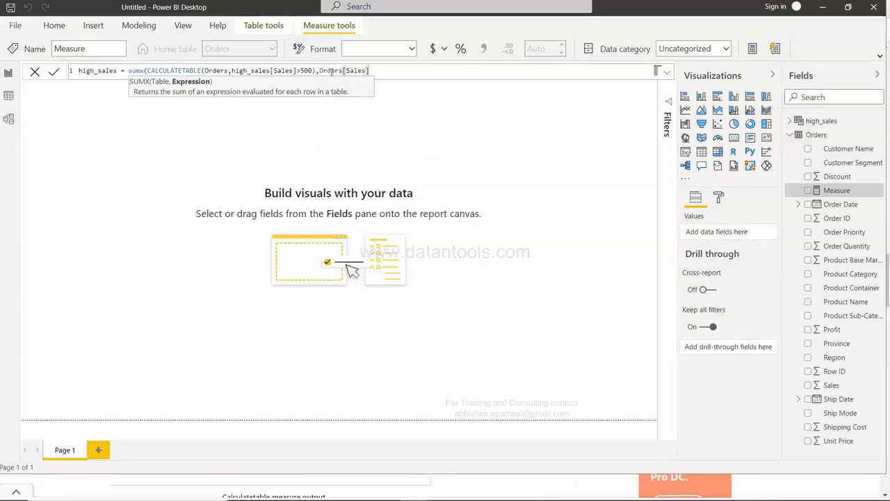
pyautogui.write(')')
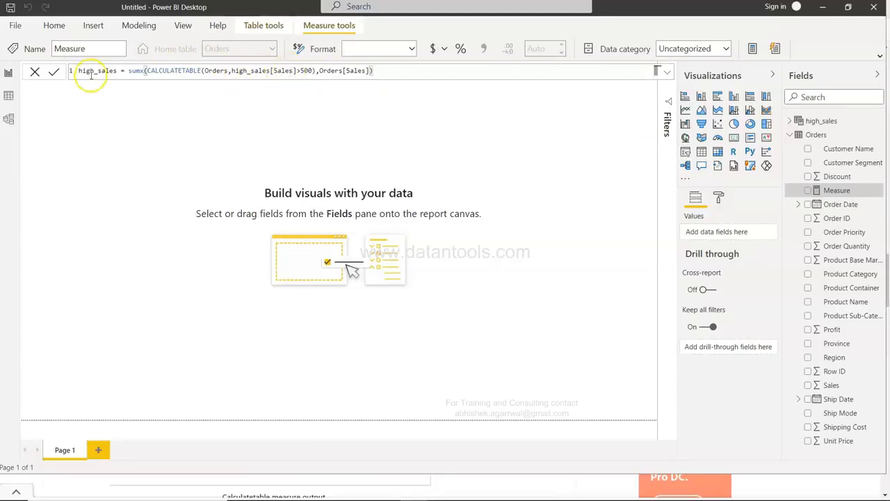
pyautogui.click(55, 71)
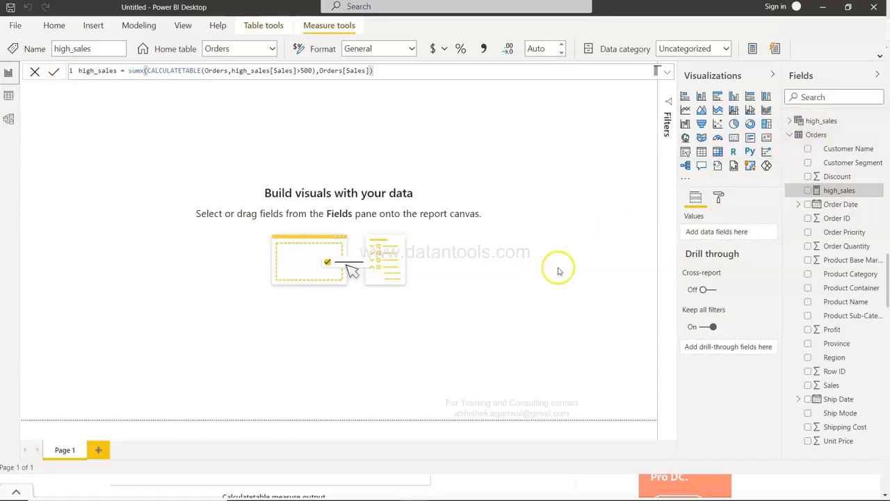
# Add a card visual to the report page showing the high_sales measure from Orders.
pyautogui.click(563, 201)
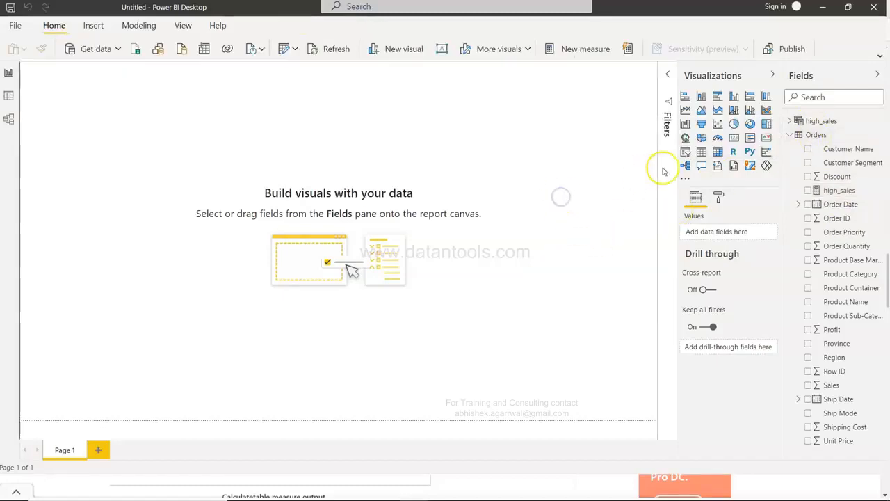
pyautogui.click(735, 138)
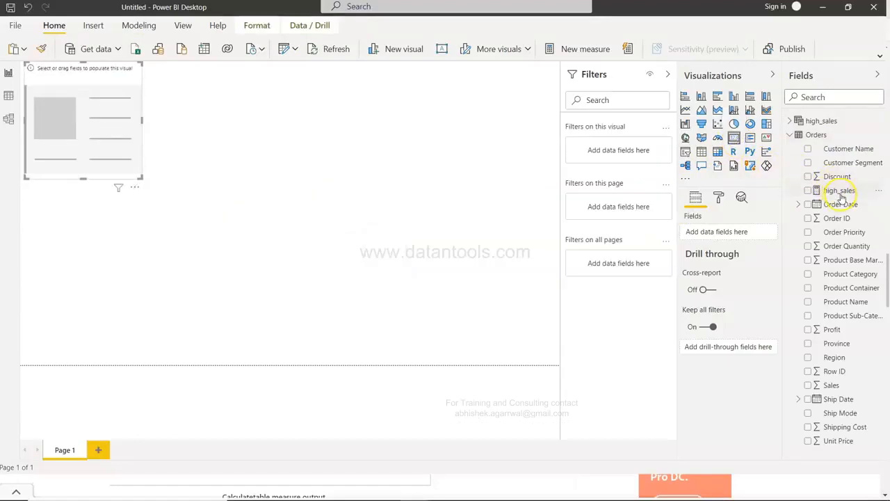
pyautogui.click(808, 191)
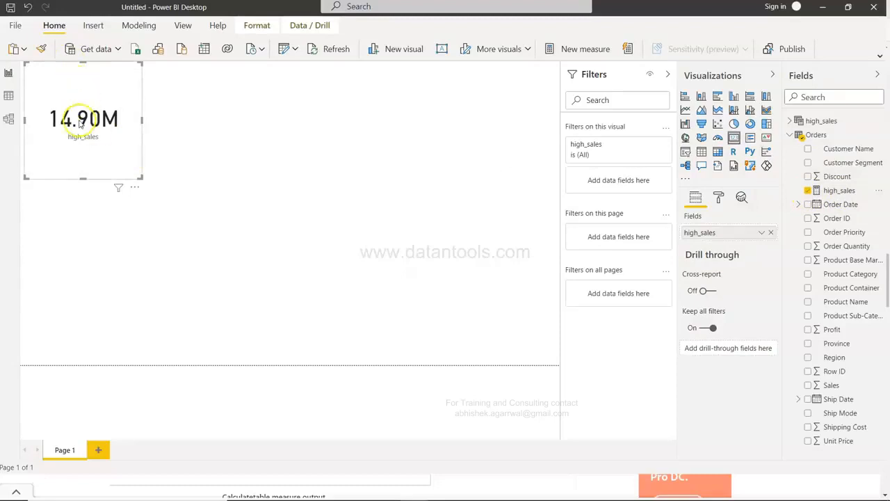
pyautogui.moveTo(87, 124)
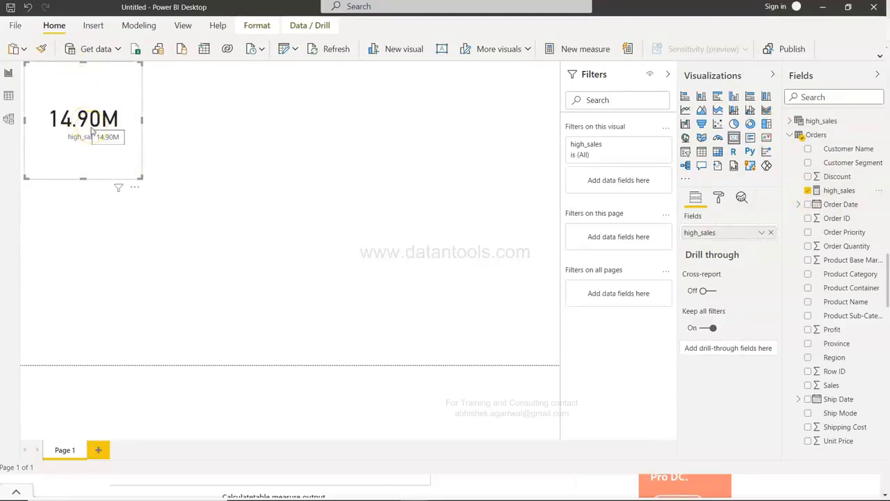
# Add a second card showing Sales from Orders and compare it with the high_sales card.
pyautogui.click(231, 155)
pyautogui.click(735, 138)
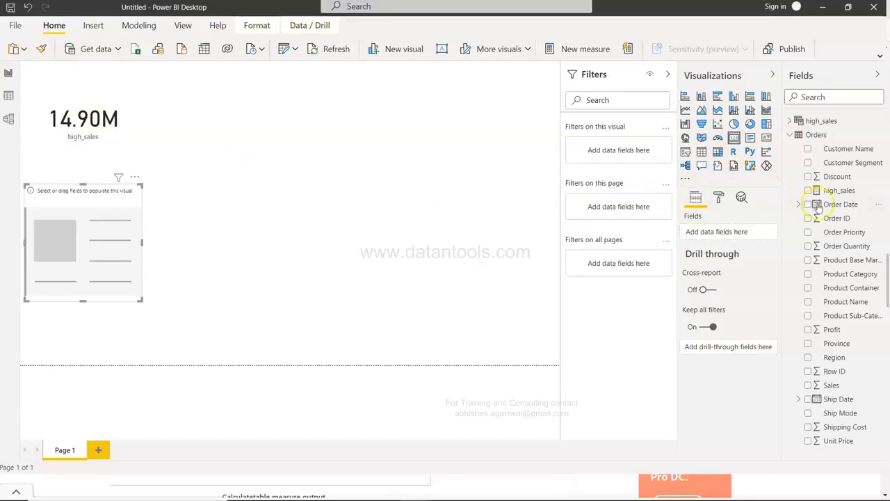
pyautogui.click(808, 384)
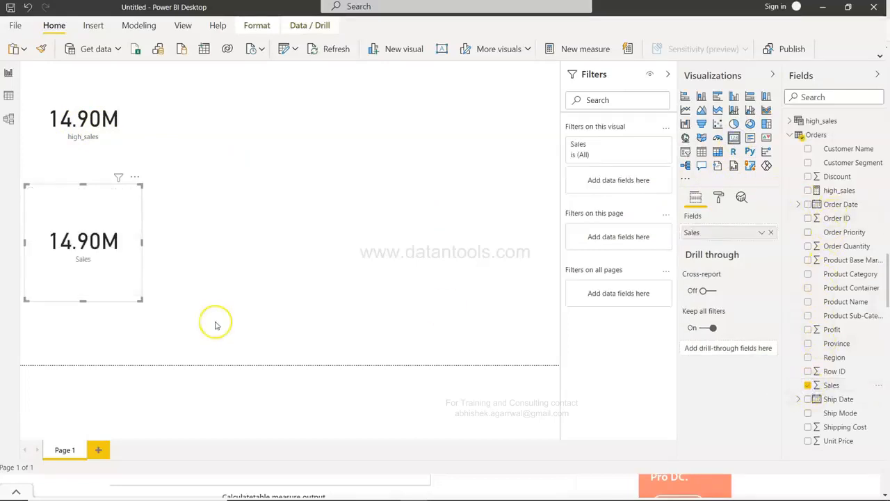
pyautogui.click(106, 129)
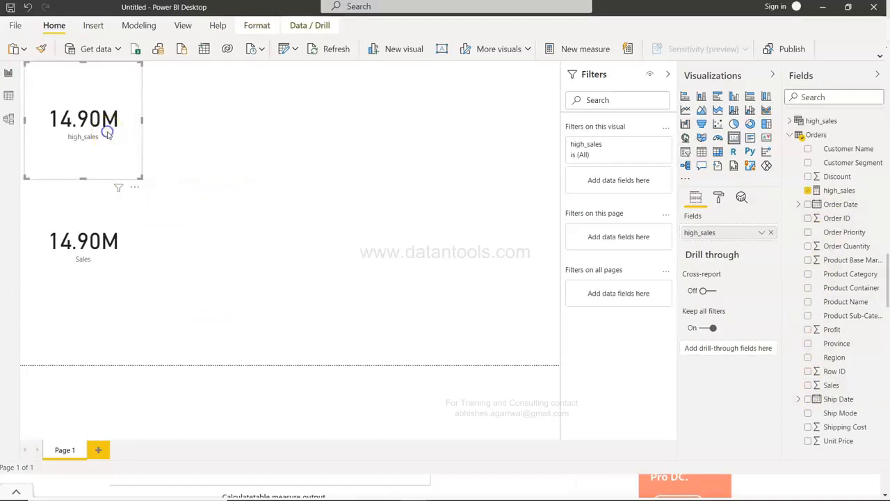
pyautogui.click(79, 235)
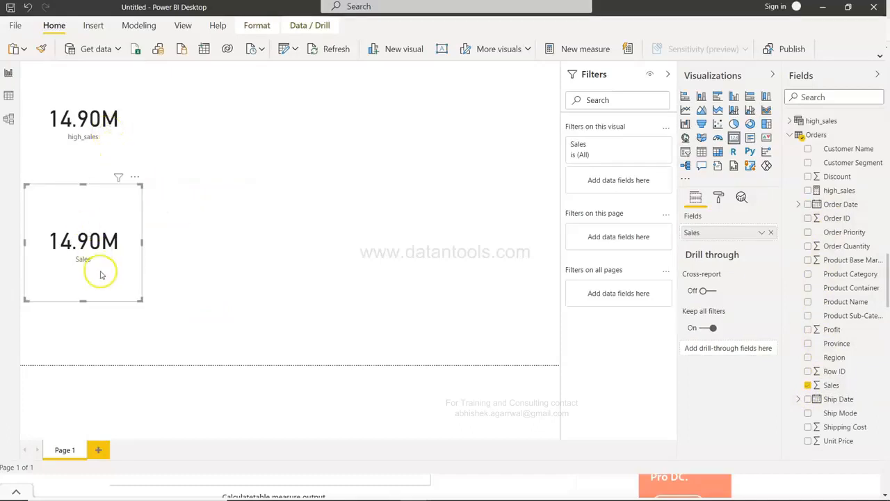
pyautogui.click(114, 137)
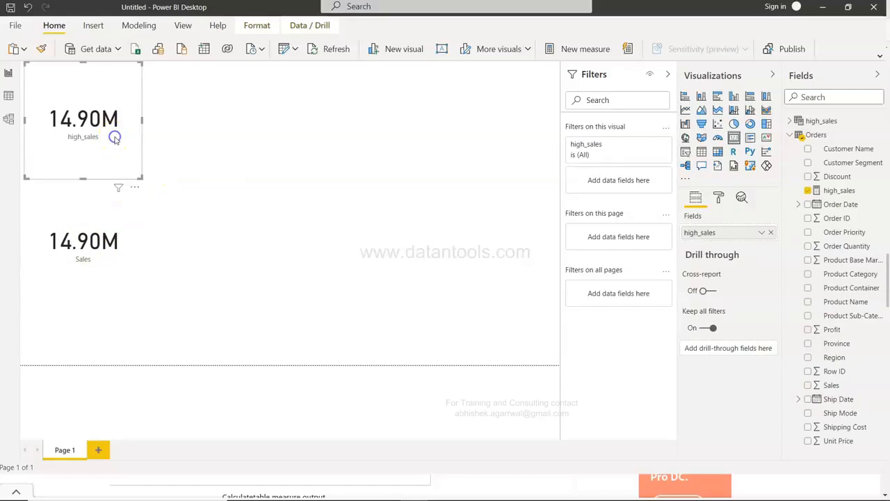
# Change the CALCULATETABLE filter in the high_sales measure to Orders[Sales]>500 and commit the formula.
pyautogui.click(840, 192)
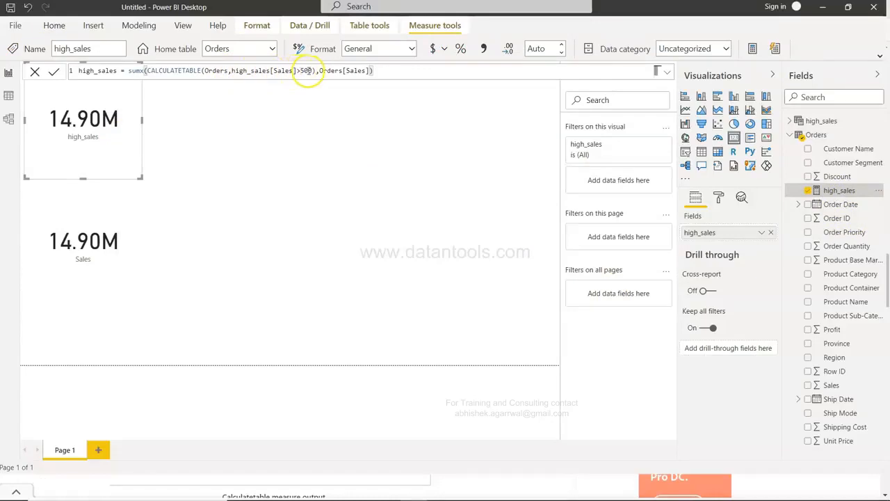
pyautogui.click(232, 71)
pyautogui.hotkey('shift', 'Home')
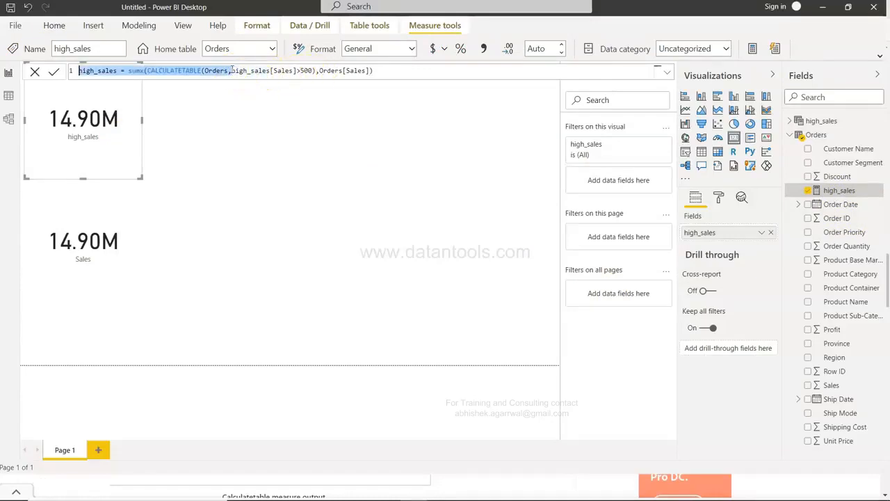
pyautogui.press('Home')
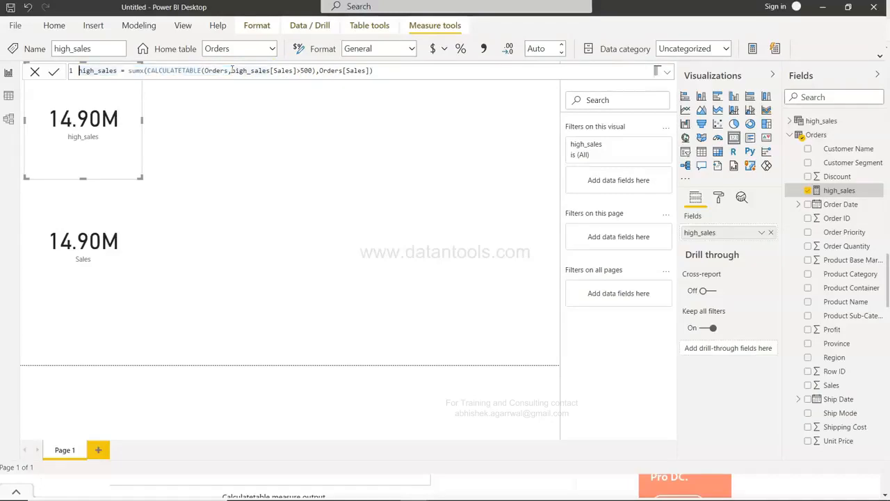
pyautogui.click(292, 70)
pyautogui.moveTo(292, 71); pyautogui.dragTo(329, 123)
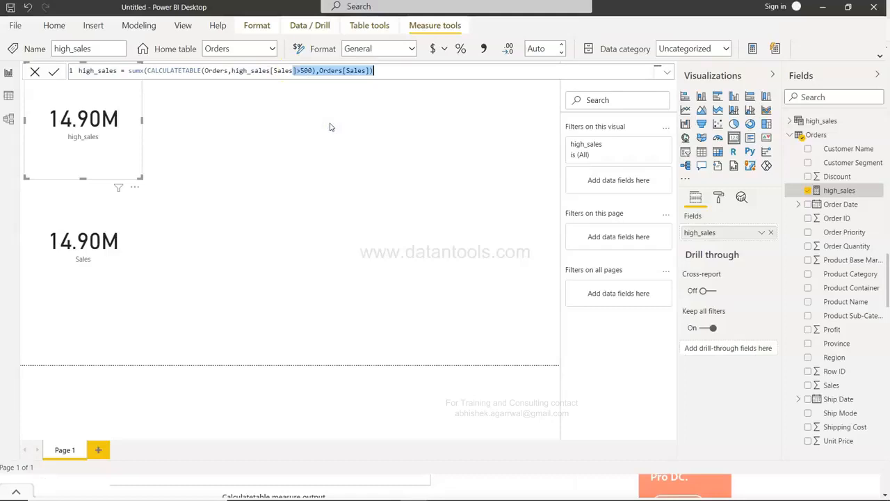
pyautogui.press('Left')
pyautogui.press('Delete')
pyautogui.press('BackSpace')
pyautogui.press('BackSpace')
pyautogui.press('BackSpace')
pyautogui.press('BackSpace')
pyautogui.press('BackSpace')
pyautogui.press('BackSpace')
pyautogui.press('BackSpace')
pyautogui.press('BackSpace')
pyautogui.press('BackSpace')
pyautogui.press('BackSpace')
pyautogui.press('BackSpace')
pyautogui.press('BackSpace')
pyautogui.press('BackSpace')
pyautogui.press('BackSpace')
pyautogui.press('BackSpace')
pyautogui.press('BackSpace')
pyautogui.write('sale')
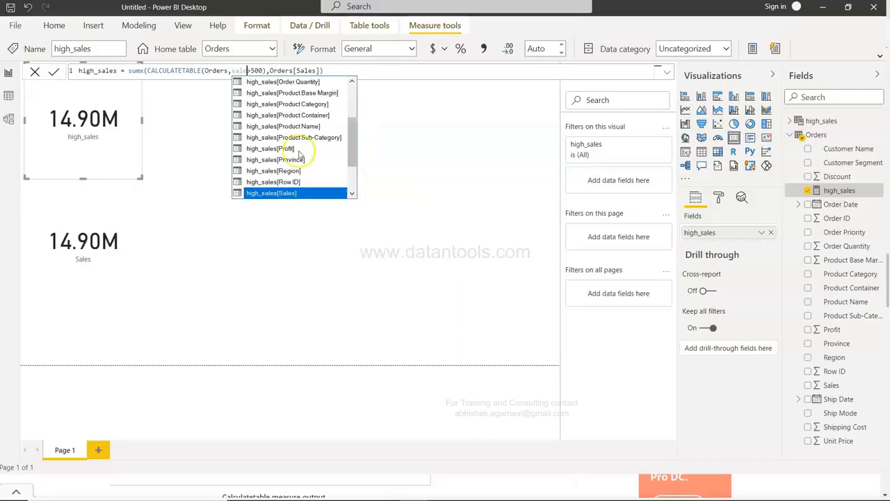
pyautogui.scroll(5, 313, 139)
pyautogui.scroll(-4, 299, 153)
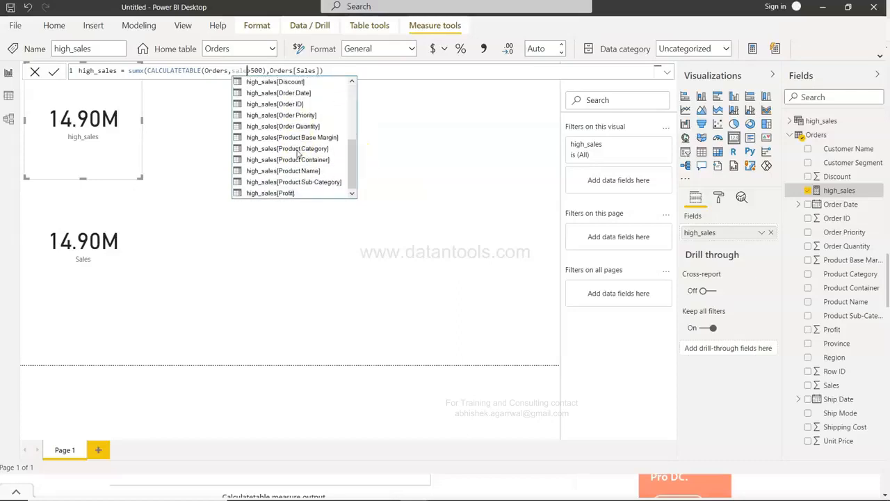
pyautogui.click(291, 193)
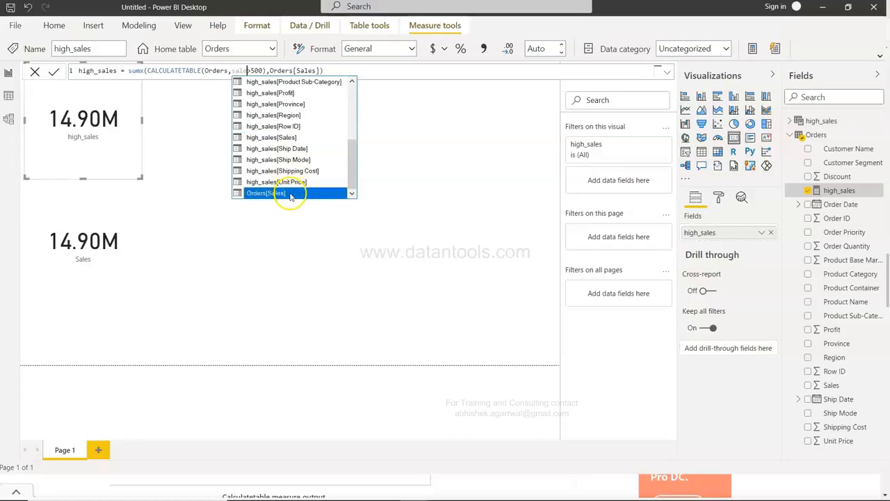
pyautogui.click(289, 194)
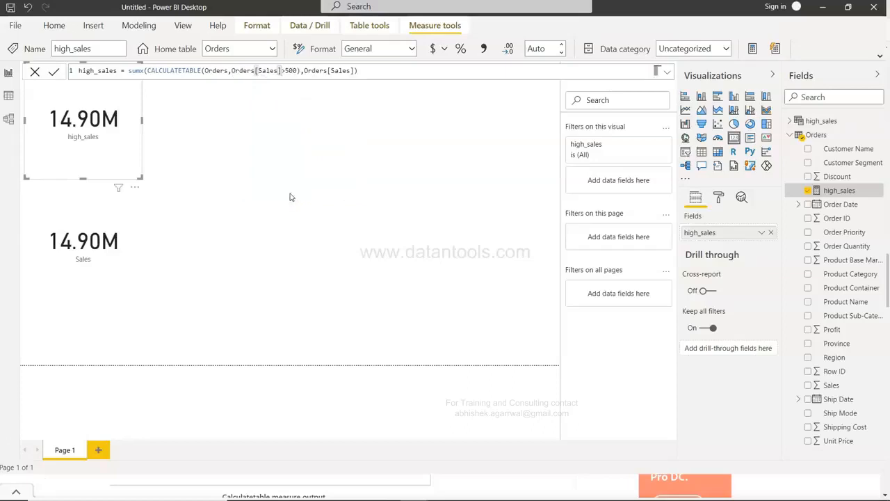
pyautogui.click(378, 72)
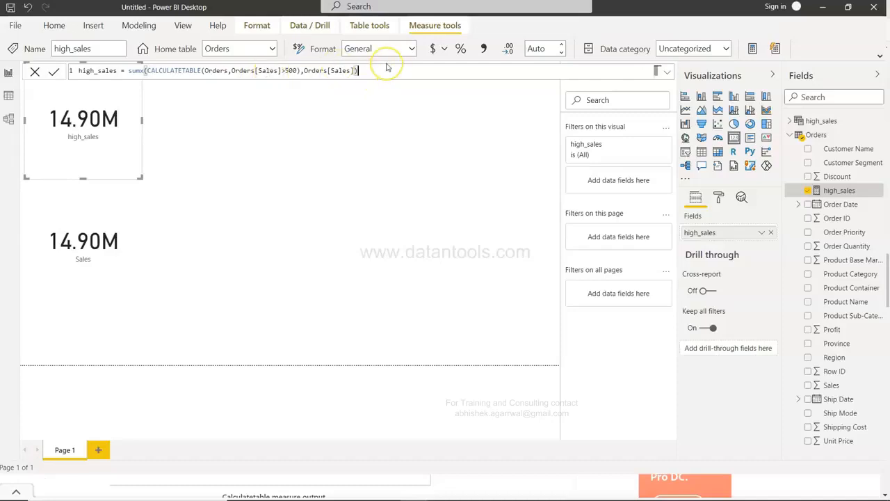
pyautogui.click(54, 72)
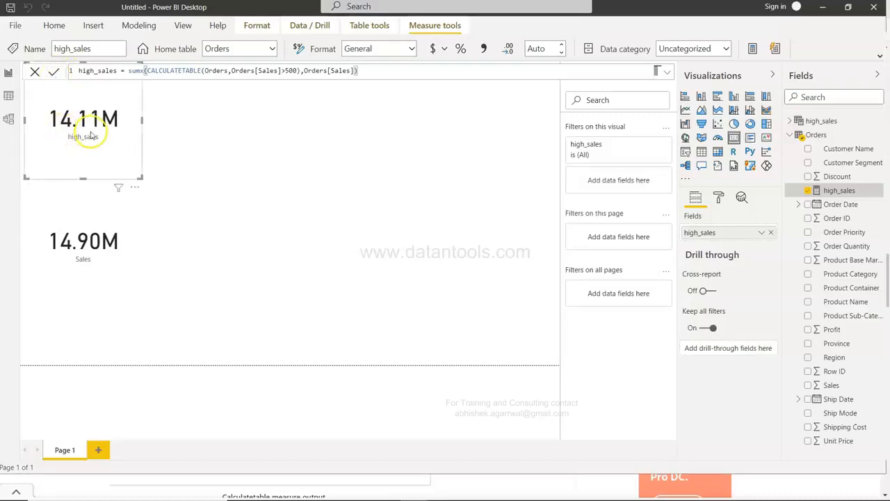
# Compare the high_sales card with the Sales card and review the high_sales measure.
pyautogui.click(238, 183)
pyautogui.click(132, 224)
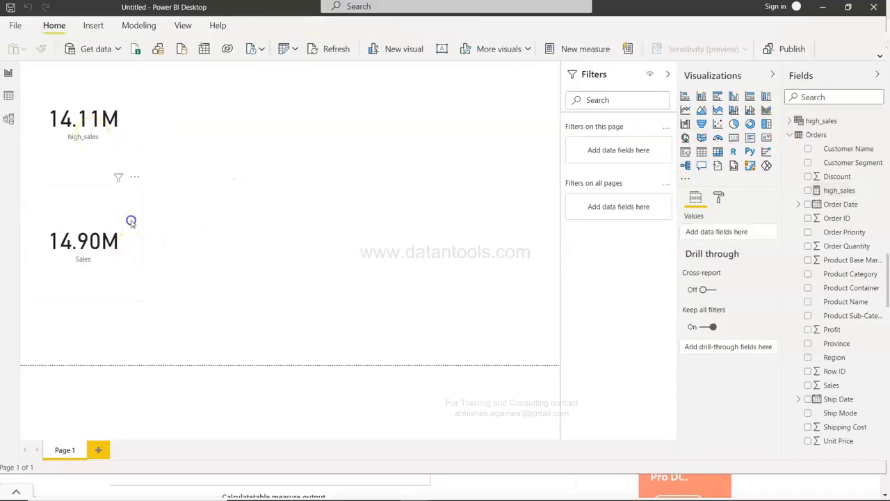
pyautogui.click(111, 151)
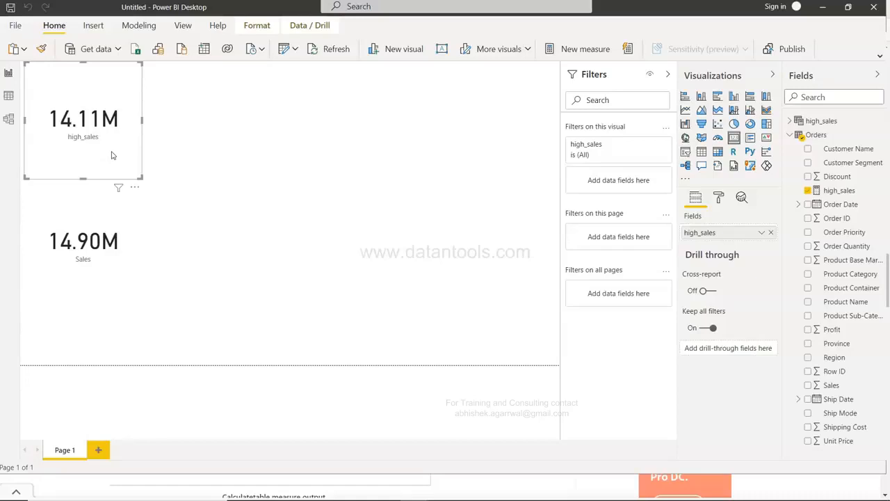
pyautogui.click(834, 190)
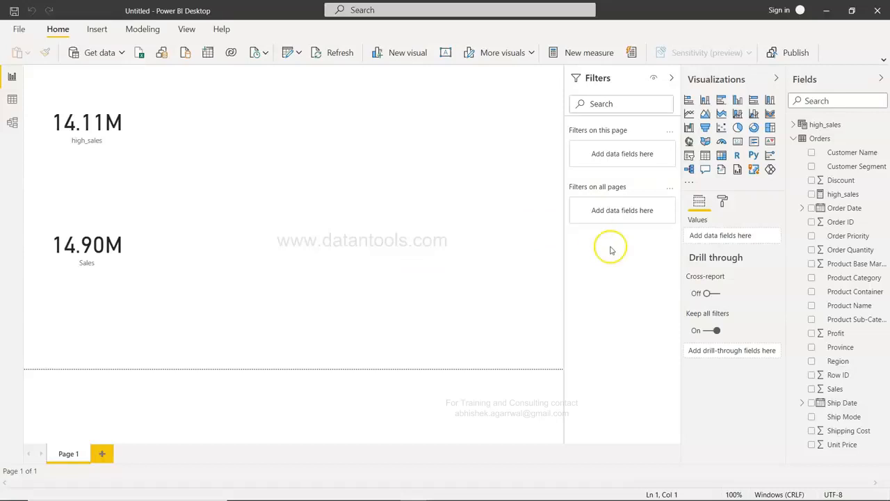
# Collapse Orders, expand the high_sales table in the field list and review its CALCULATETABLE formula.
pyautogui.click(793, 139)
pyautogui.click(794, 124)
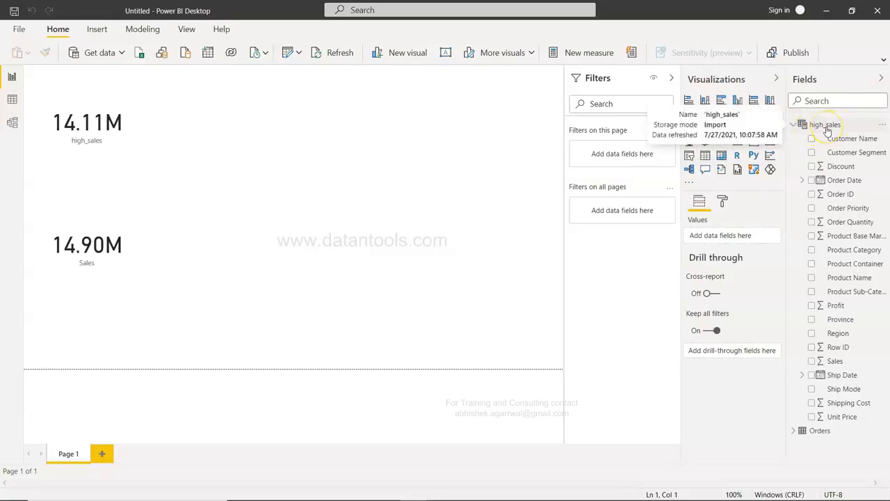
pyautogui.click(826, 128)
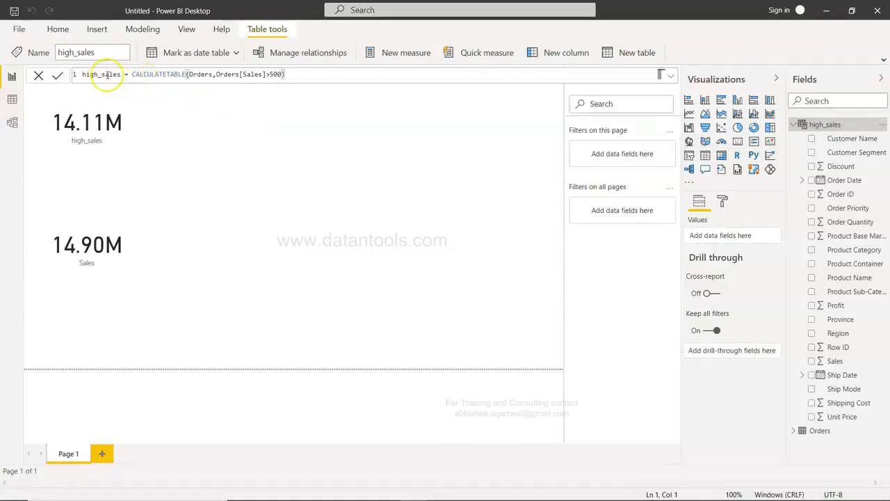
pyautogui.click(199, 75)
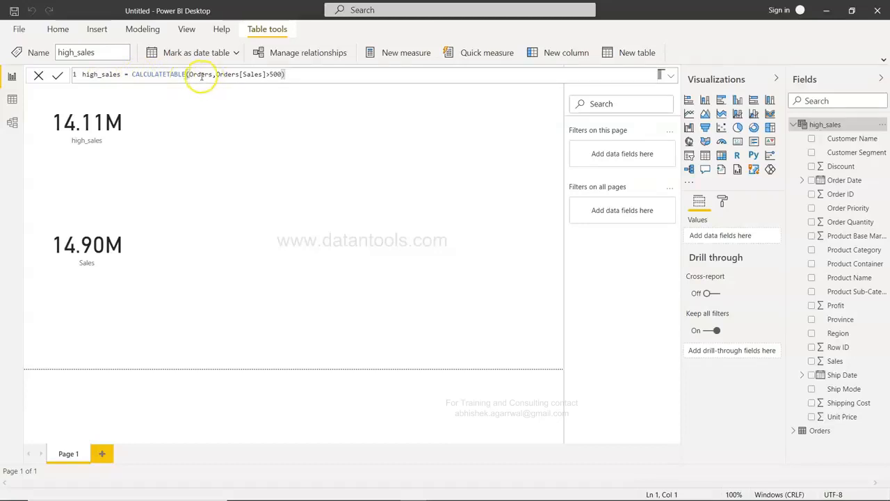
pyautogui.click(145, 31)
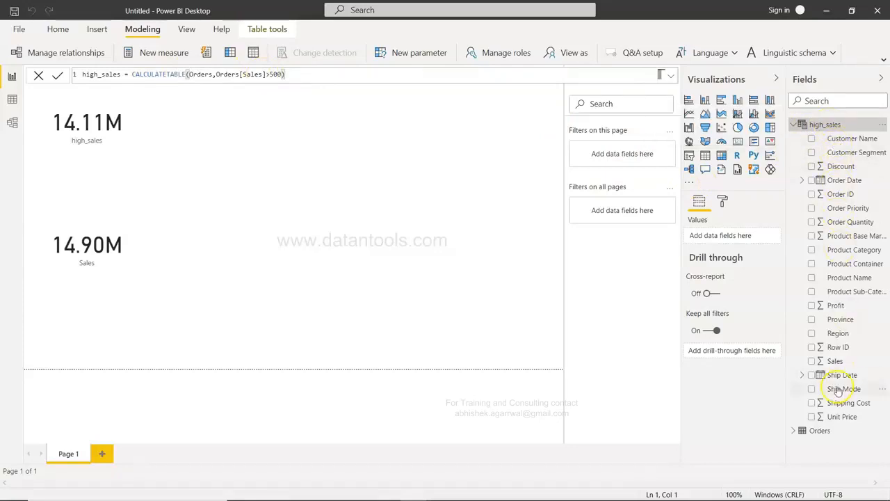
# Expand the Orders table and compare its columns with those of the high_sales table.
pyautogui.click(793, 431)
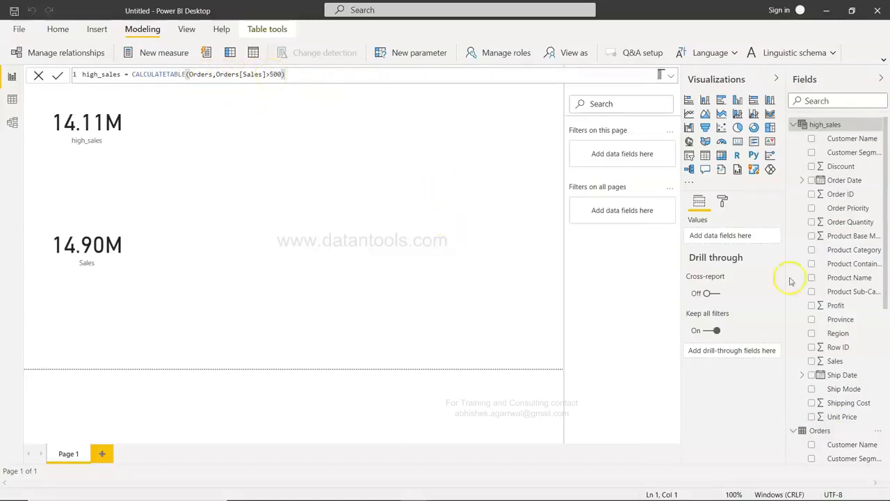
pyautogui.scroll(-4, 842, 389)
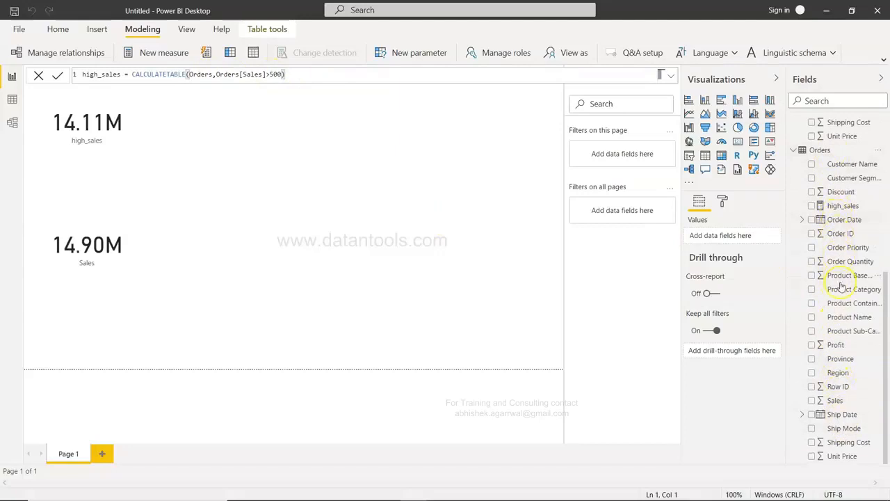
pyautogui.scroll(6, 849, 425)
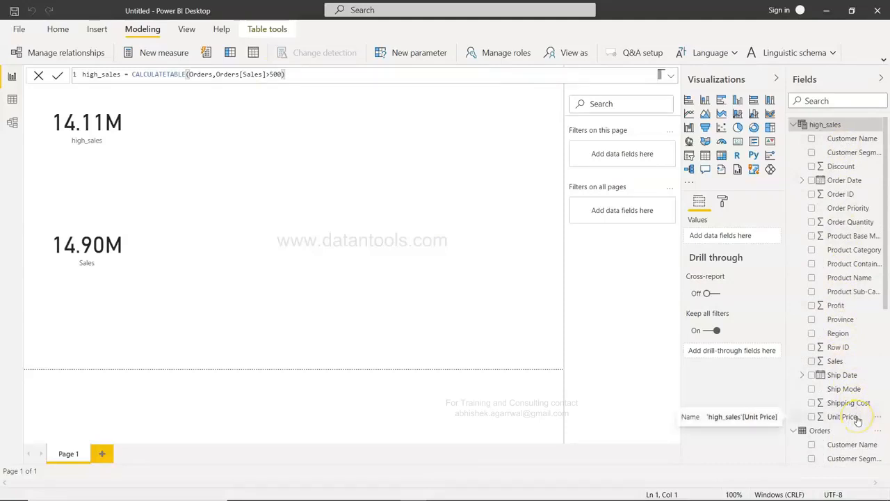
pyautogui.scroll(-2, 858, 420)
pyautogui.scroll(-2, 857, 420)
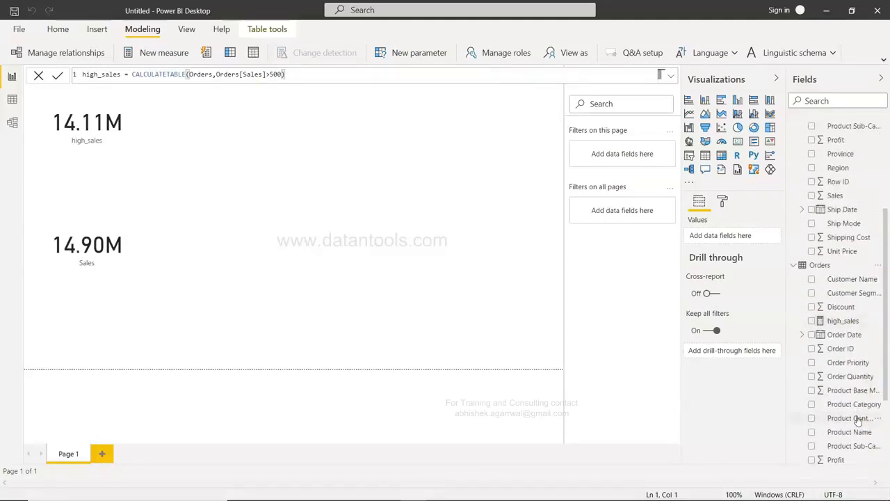
pyautogui.scroll(4, 860, 421)
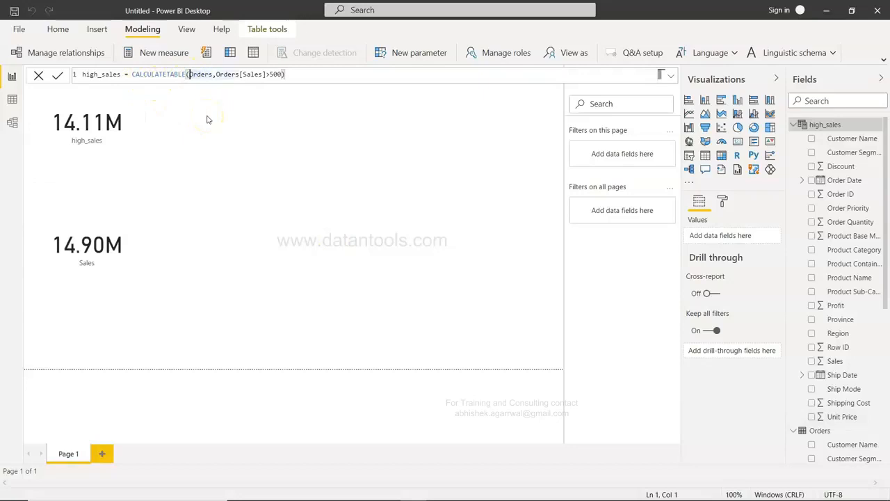
# Wrap the Orders argument of the high_sales table's CALCULATETABLE formula in a SUMMARIZE function.
pyautogui.write('summ')
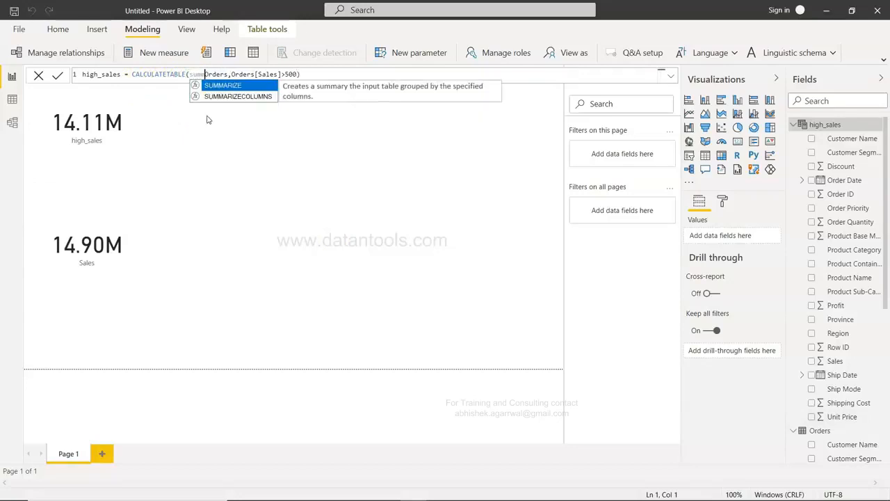
pyautogui.press('Tab')
pyautogui.press('Right')
pyautogui.press('Right')
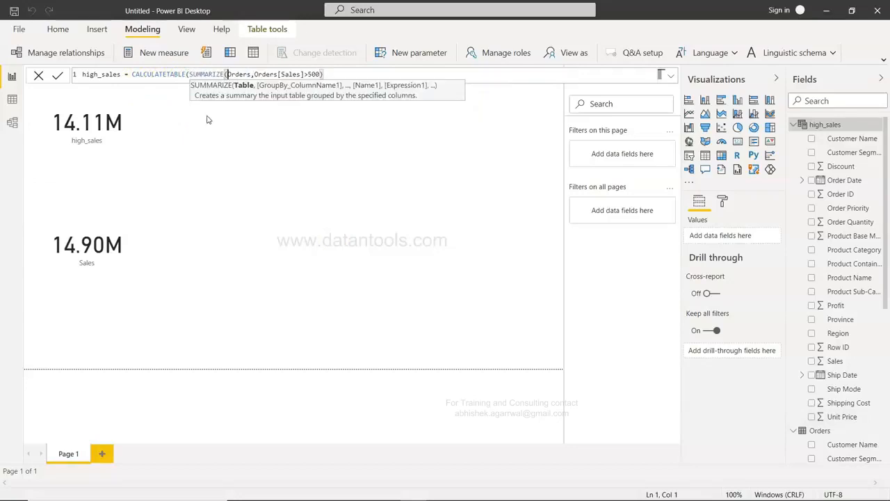
pyautogui.press('Right')
pyautogui.press('Right')
pyautogui.press('Right')
pyautogui.press('Right')
pyautogui.write(')')
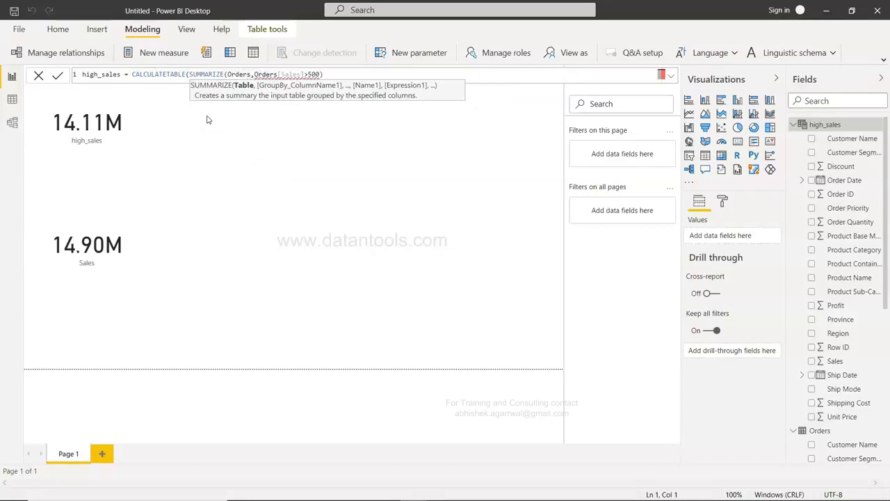
pyautogui.press('Left')
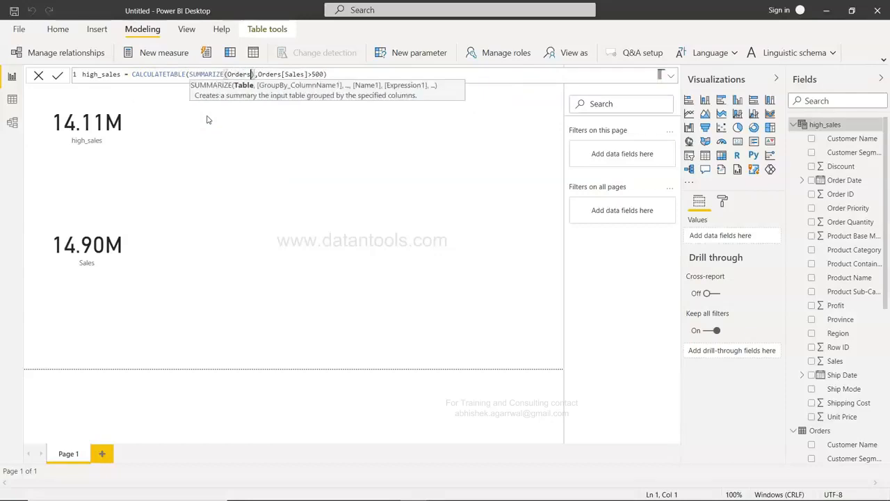
# Add Orders[Customer Segment] and Orders[Order Priority] as group-by columns of SUMMARIZE in the high_sales table formula.
pyautogui.write(',')
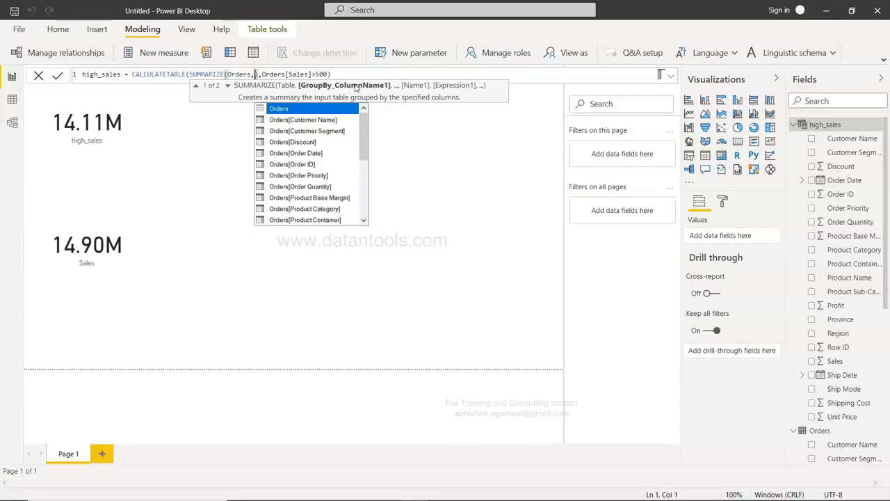
pyautogui.write('Custo')
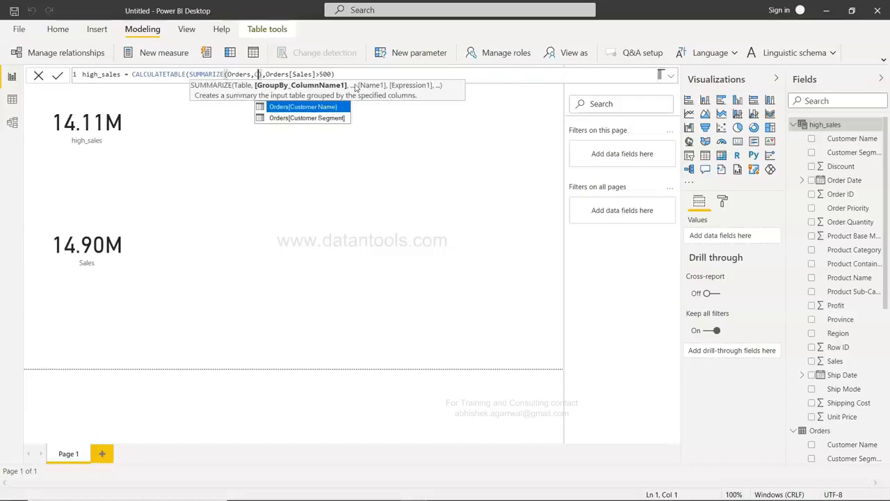
pyautogui.press('Down')
pyautogui.press('Tab')
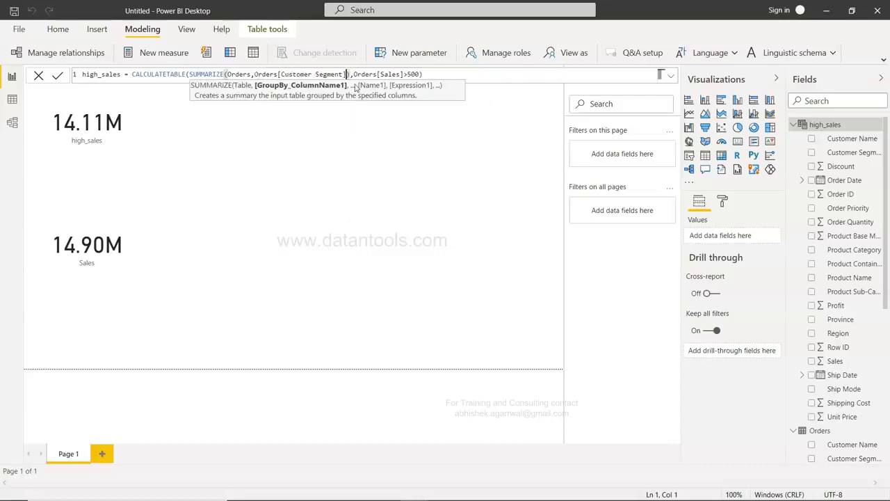
pyautogui.write(',')
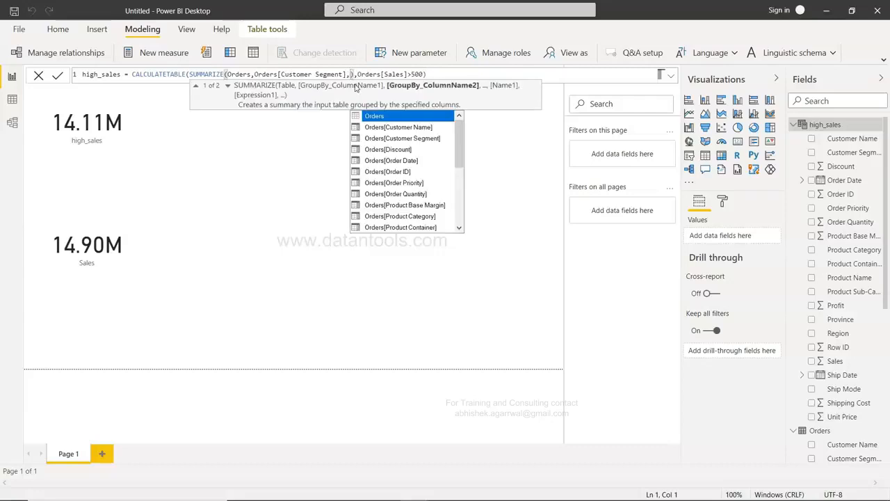
pyautogui.write('order')
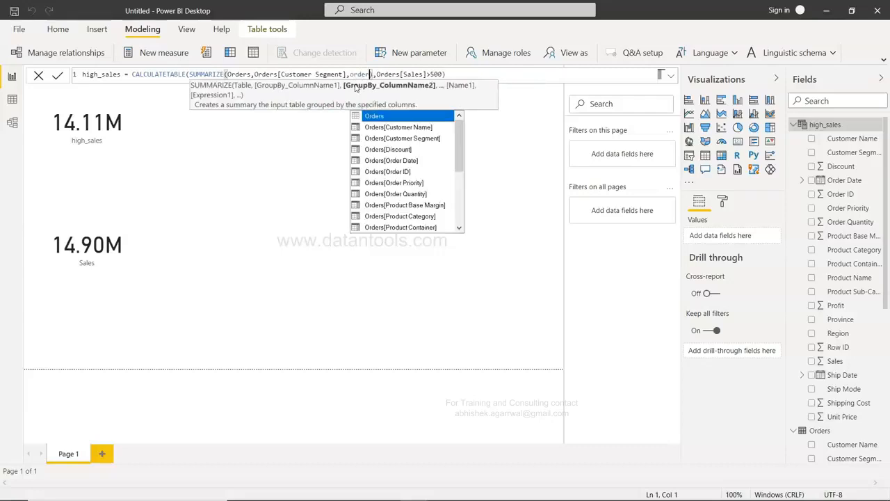
pyautogui.press('Down')
pyautogui.press('Down')
pyautogui.press('Down')
pyautogui.press('Down')
pyautogui.press('Down')
pyautogui.press('Down')
pyautogui.press('Tab')
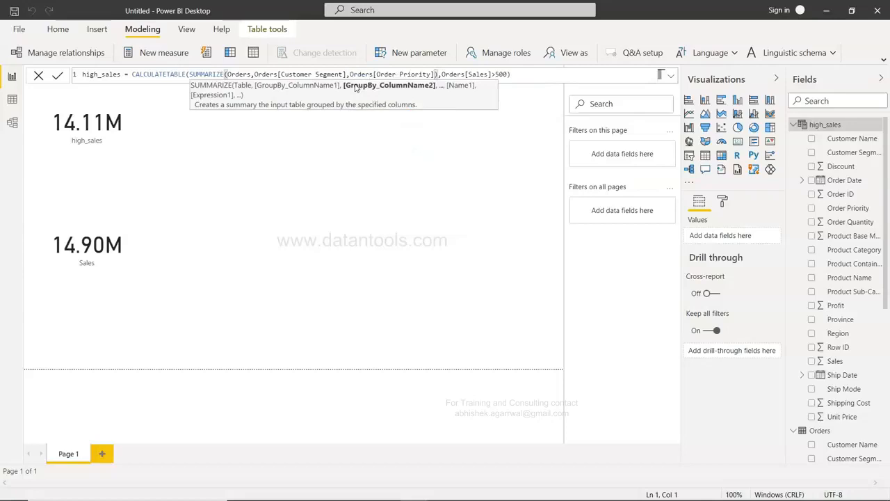
pyautogui.write(',sa')
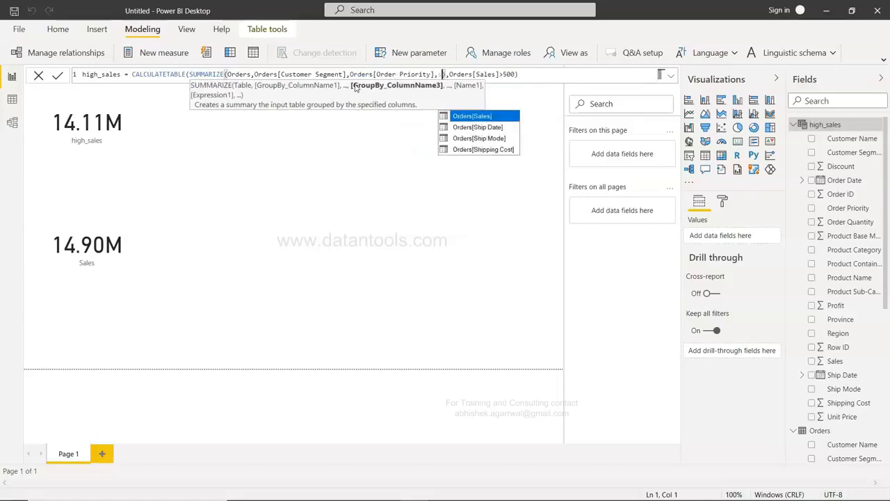
pyautogui.press('BackSpace')
pyautogui.press('BackSpace')
pyautogui.write('sal')
pyautogui.press('Tab')
pyautogui.write(',')
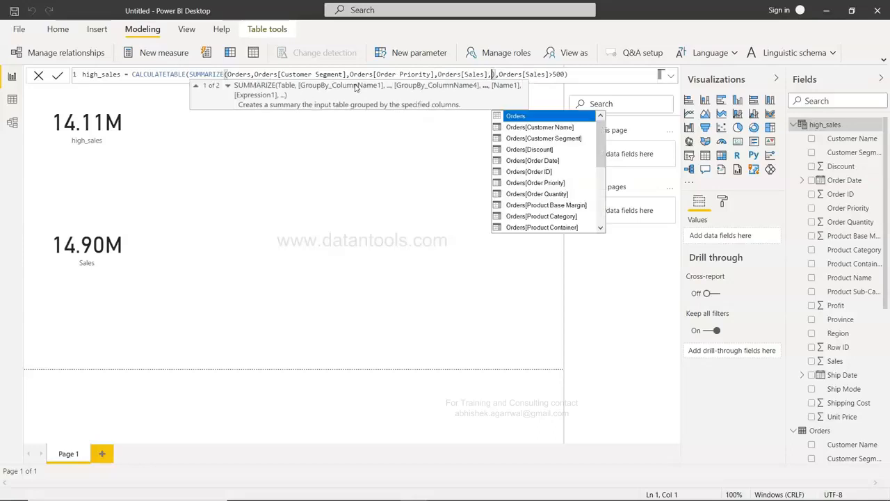
pyautogui.press('BackSpace')
pyautogui.press('BackSpace')
pyautogui.press('BackSpace')
pyautogui.press('BackSpace')
pyautogui.press('BackSpace')
pyautogui.press('BackSpace')
pyautogui.press('BackSpace')
pyautogui.press('BackSpace')
pyautogui.press('BackSpace')
pyautogui.press('BackSpace')
pyautogui.press('BackSpace')
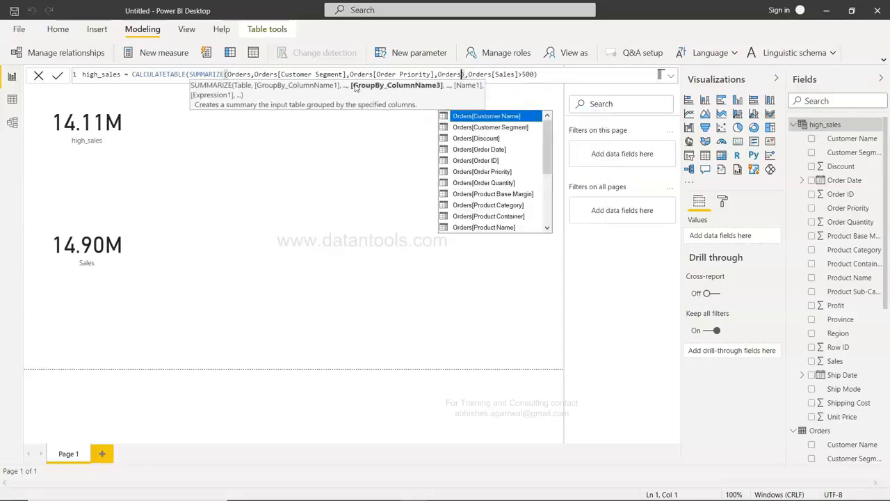
pyautogui.press('BackSpace')
pyautogui.press('BackSpace')
pyautogui.press('BackSpace')
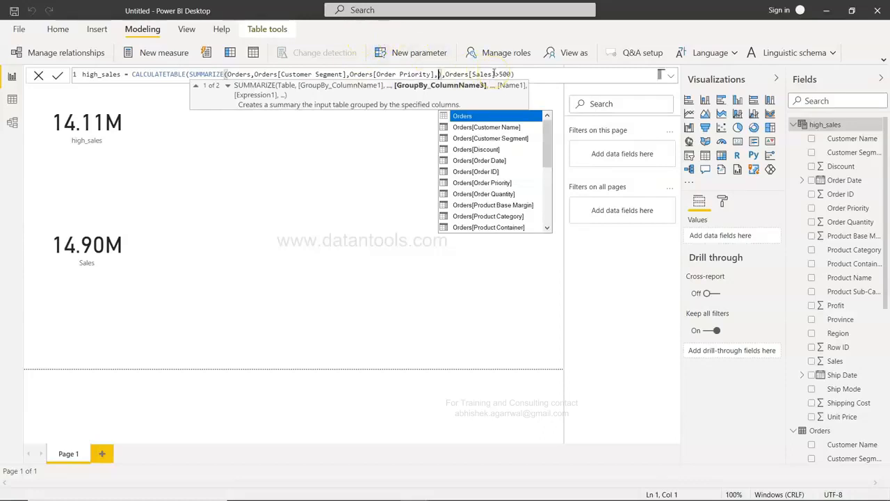
# Add Orders[Product Category] twice and Orders[Sales] as further SUMMARIZE group-by columns, and try to commit the high_sales formula.
pyautogui.write('prod')
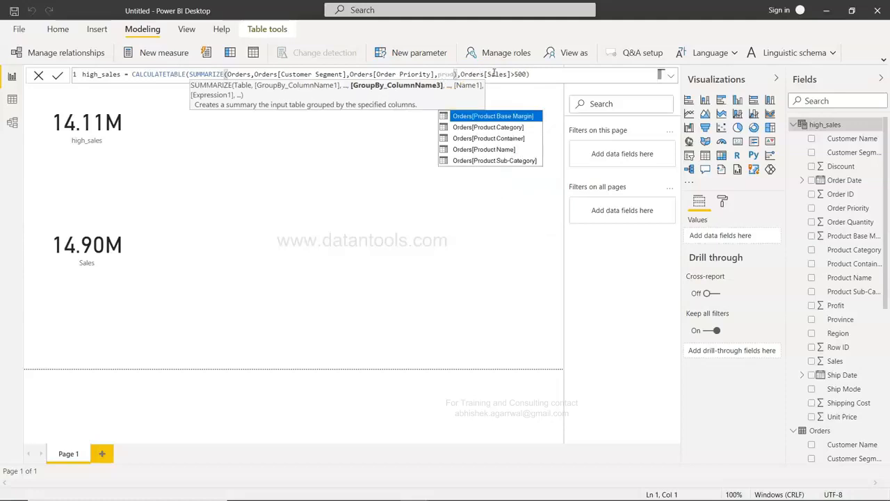
pyautogui.press('Down')
pyautogui.press('Tab')
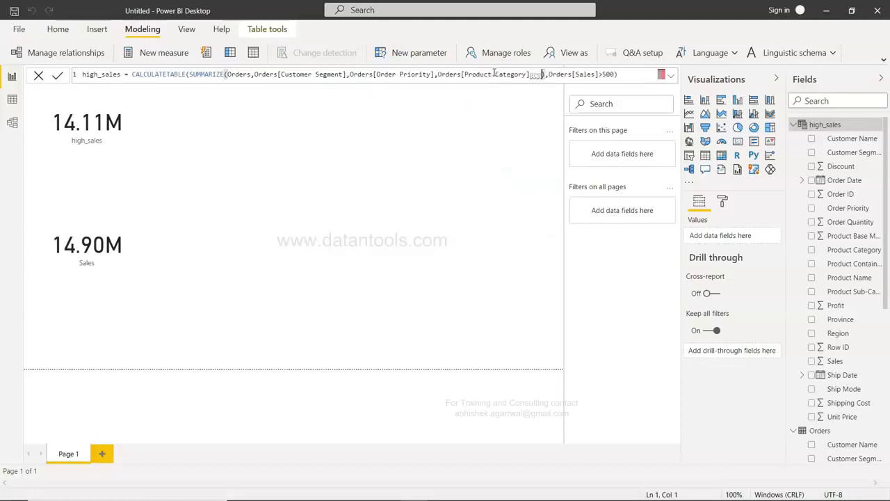
pyautogui.write(',prod')
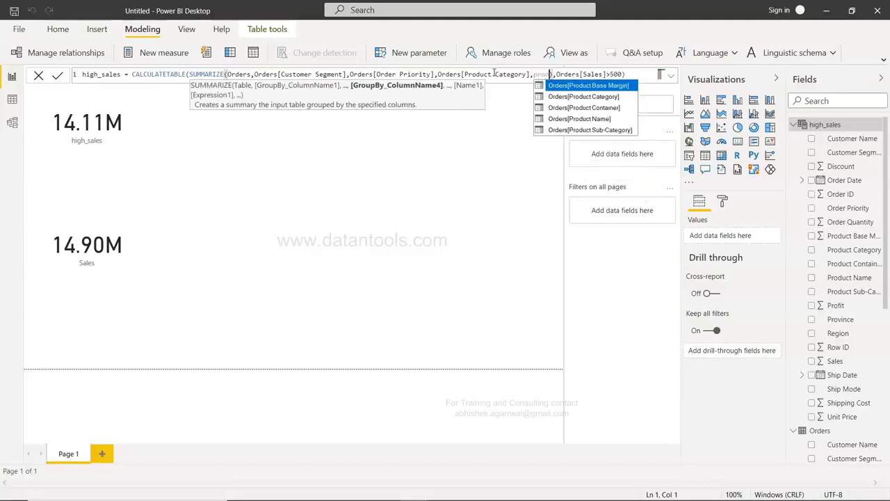
pyautogui.press('Down')
pyautogui.press('Tab')
pyautogui.click(569, 94)
pyautogui.write(',sal')
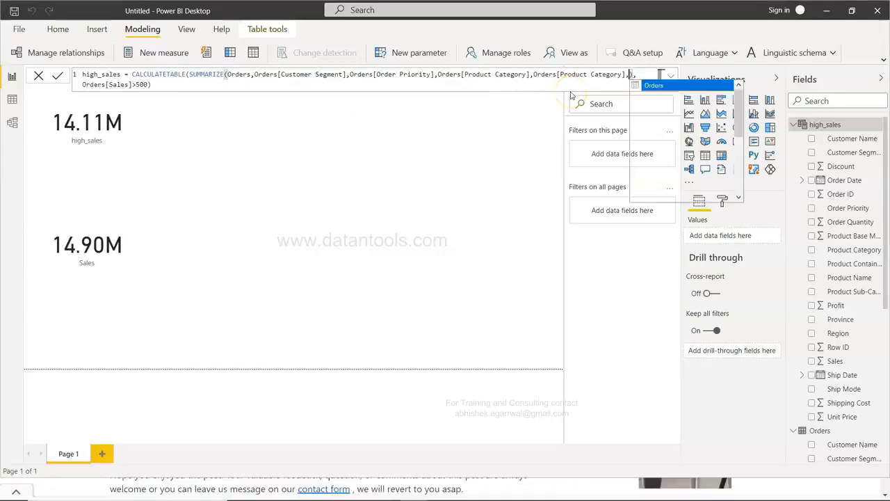
pyautogui.press('Tab')
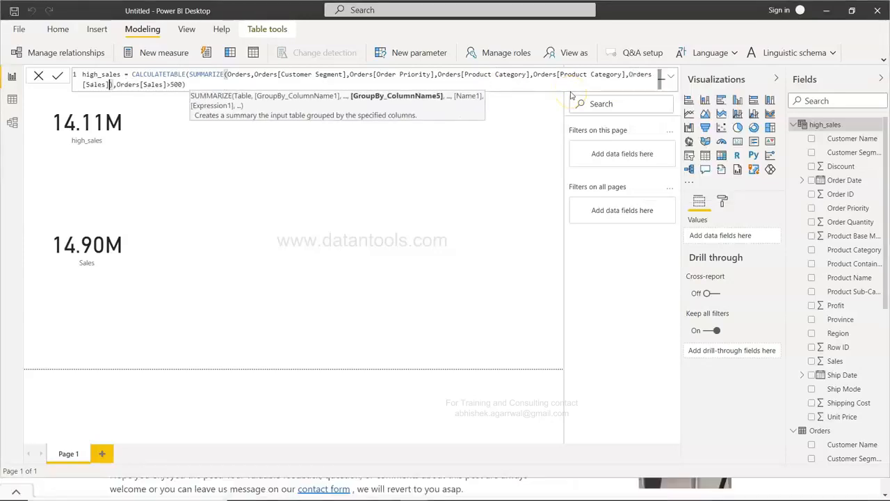
pyautogui.press('End')
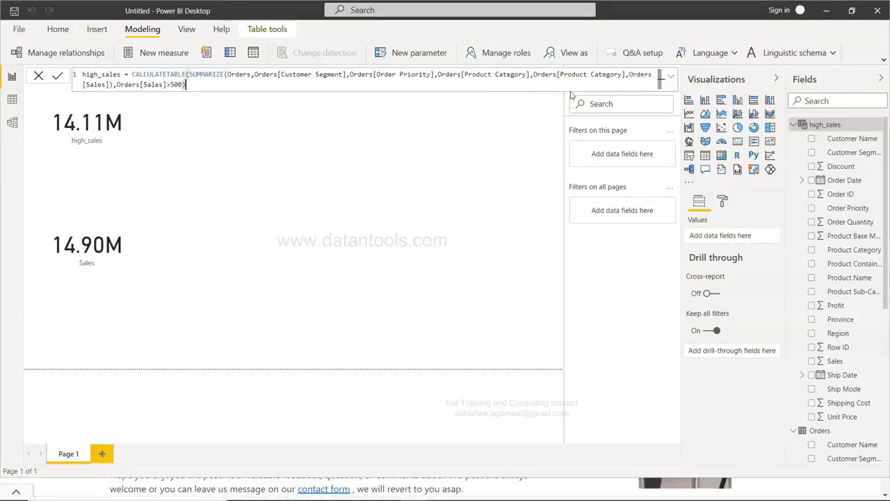
pyautogui.click(57, 75)
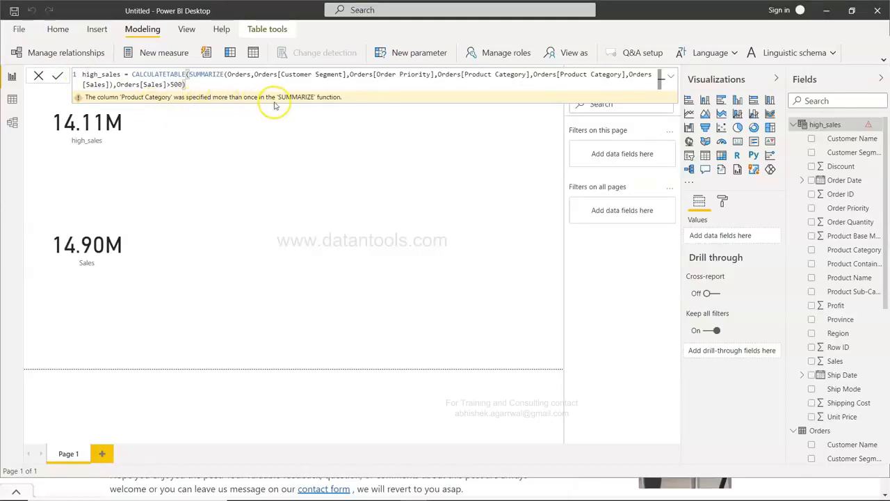
# Replace the duplicate Orders[Product Category] argument with Orders[Product Sub-Category] and commit the high_sales table formula.
pyautogui.click(618, 74)
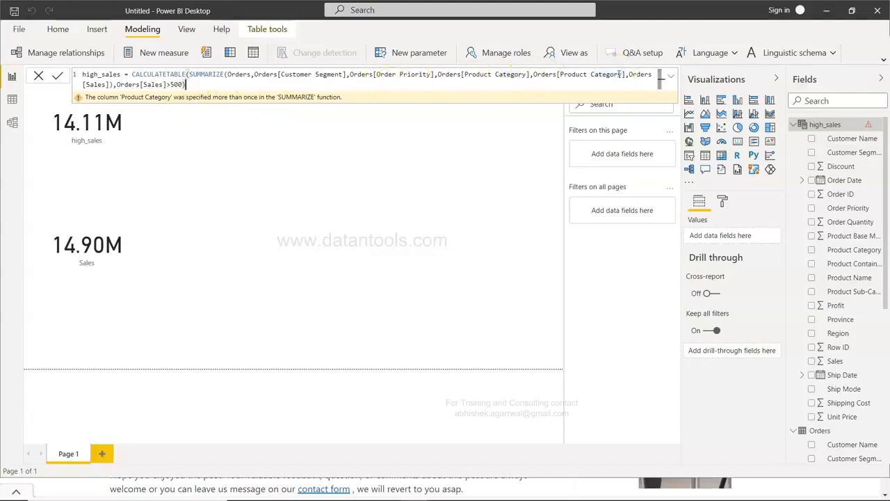
pyautogui.click(626, 76)
pyautogui.press('BackSpace')
pyautogui.press('BackSpace')
pyautogui.press('BackSpace')
pyautogui.press('BackSpace')
pyautogui.press('BackSpace')
pyautogui.press('BackSpace')
pyautogui.press('BackSpace')
pyautogui.press('BackSpace')
pyautogui.press('BackSpace')
pyautogui.press('BackSpace')
pyautogui.press('BackSpace')
pyautogui.press('BackSpace')
pyautogui.press('BackSpace')
pyautogui.press('BackSpace')
pyautogui.press('BackSpace')
pyautogui.press('BackSpace')
pyautogui.press('BackSpace')
pyautogui.press('BackSpace')
pyautogui.press('BackSpace')
pyautogui.press('BackSpace')
pyautogui.press('BackSpace')
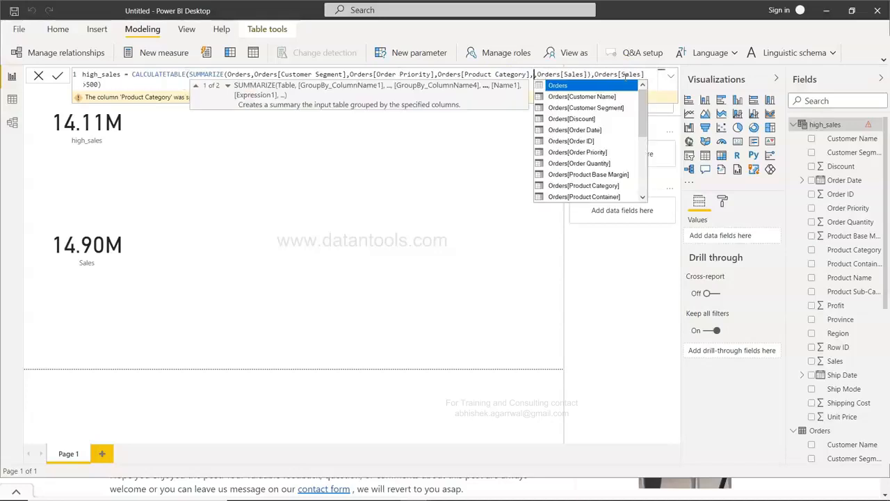
pyautogui.write('produc')
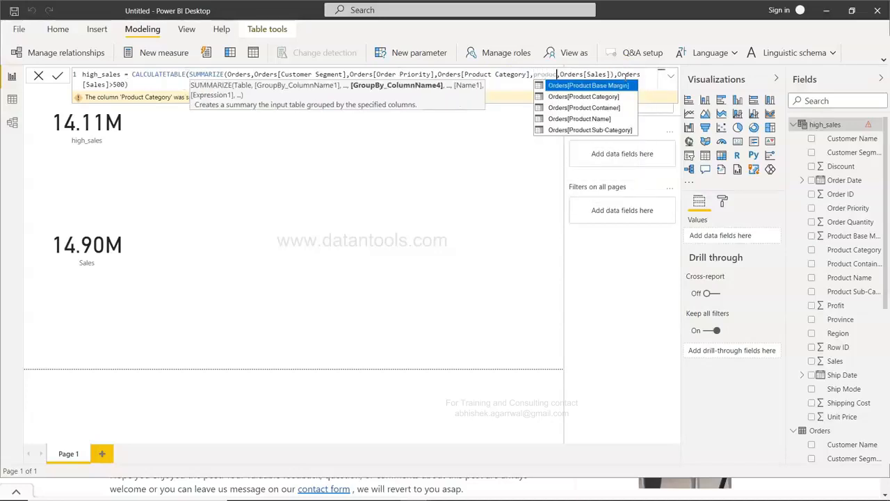
pyautogui.press('Down')
pyautogui.press('Down')
pyautogui.press('Down')
pyautogui.press('Down')
pyautogui.press('Tab')
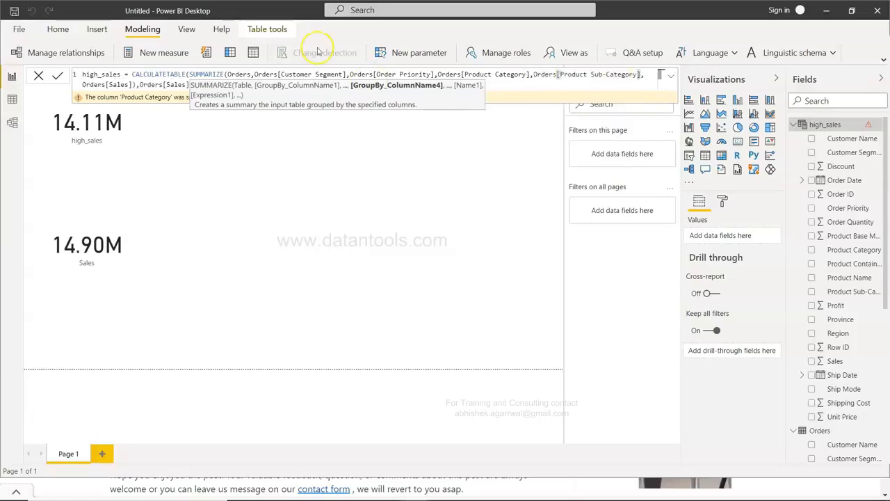
pyautogui.write(',')
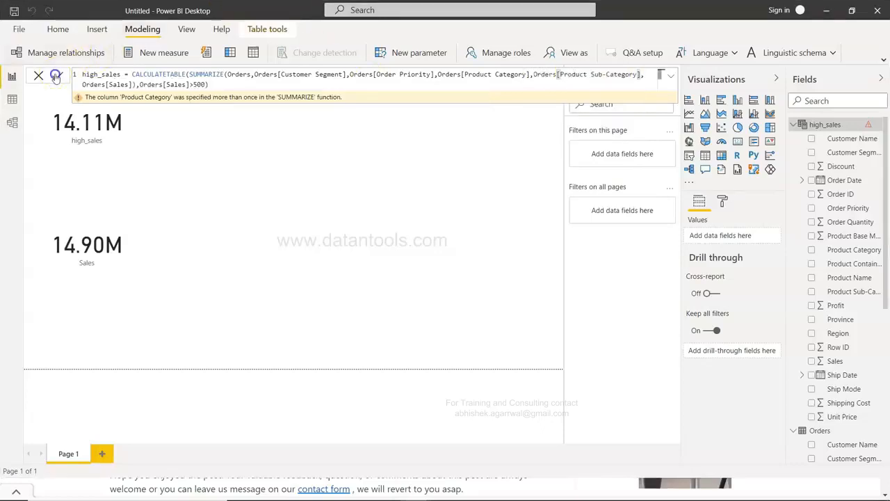
pyautogui.click(174, 222)
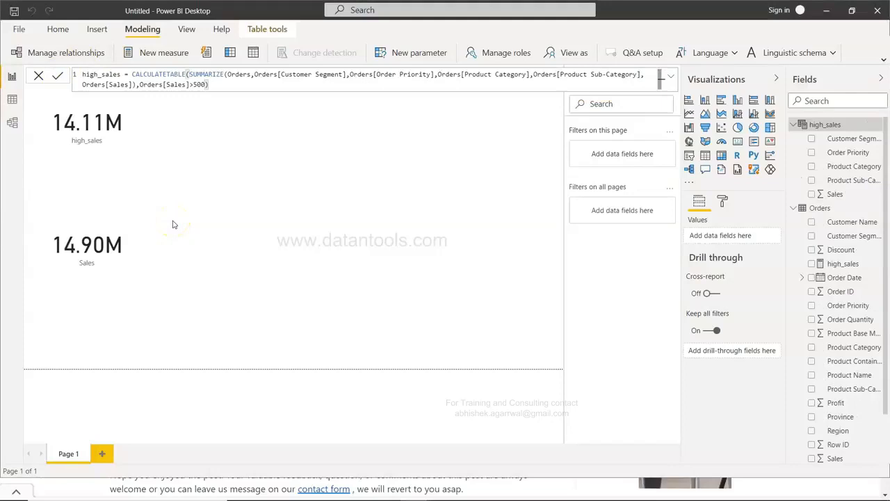
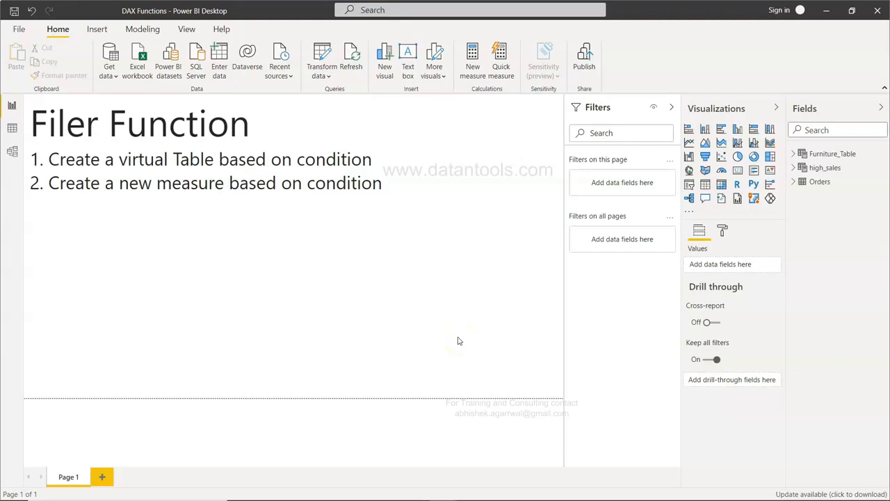
# In the DAX Functions report, correct the misspelled text box heading to "Filter Function".
pyautogui.click(67, 125)
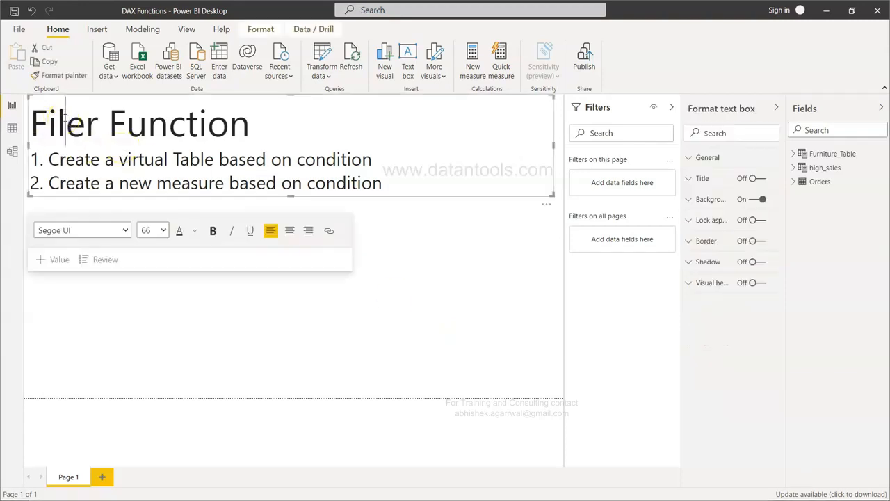
pyautogui.write('t')
pyautogui.click(368, 140)
pyautogui.click(368, 156)
pyautogui.click(29, 159)
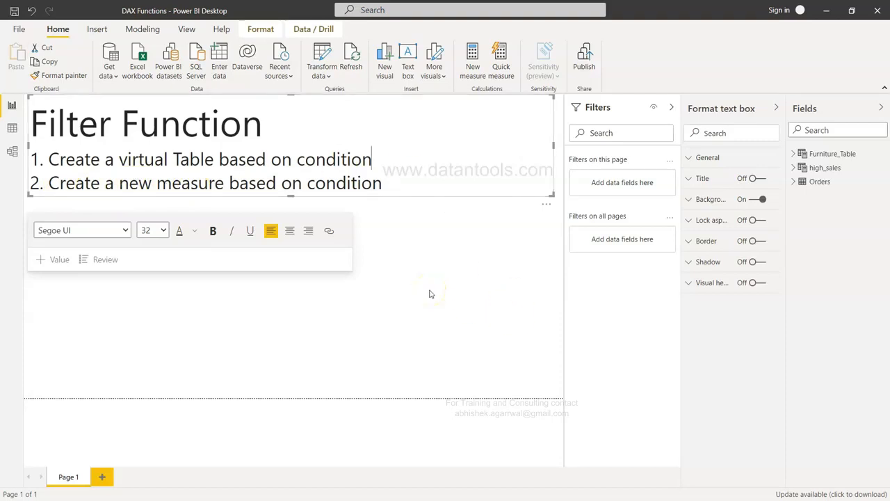
# Review the two listed uses of the Filter function: creating a virtual table and creating a new measure based on a condition.
pyautogui.tripleClick(297, 163)
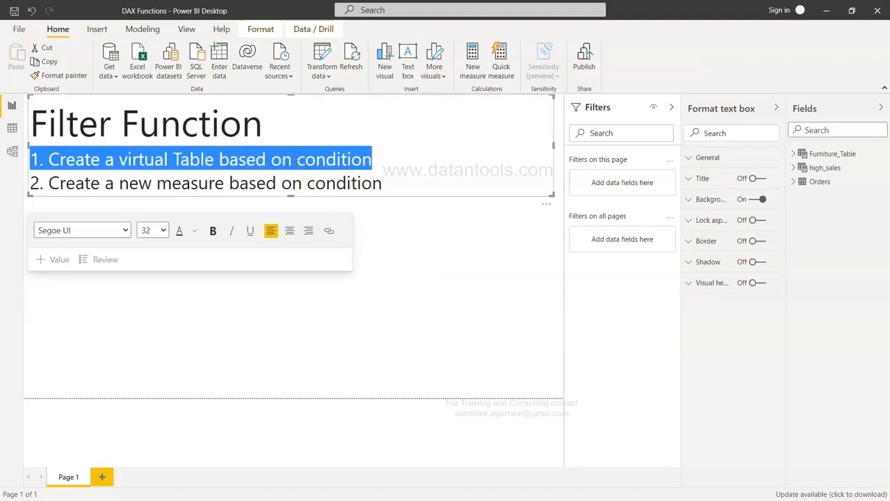
pyautogui.tripleClick(255, 184)
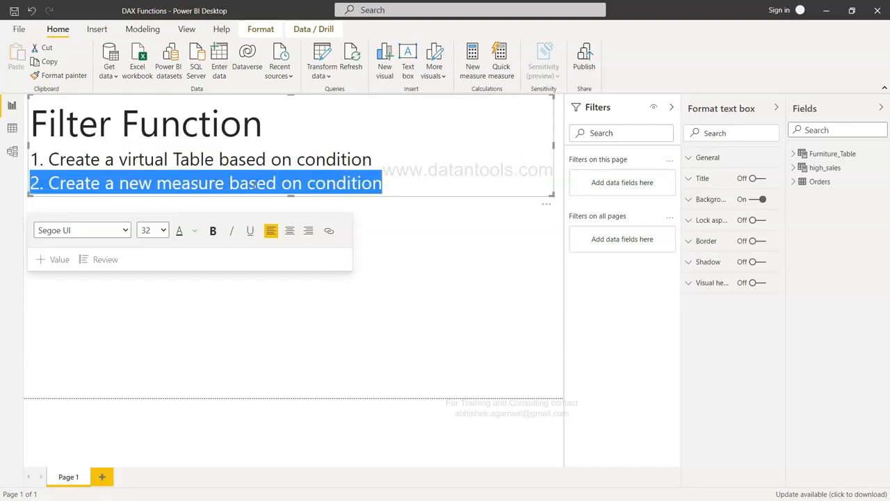
pyautogui.click(319, 324)
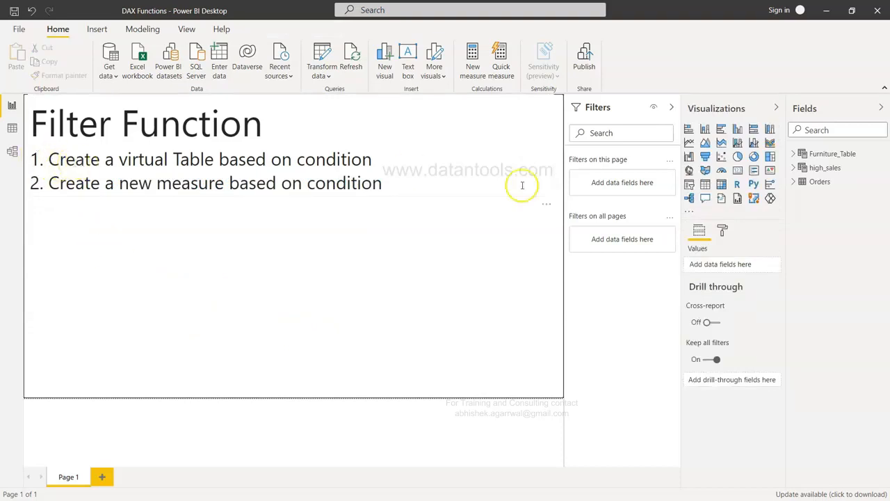
# Expand the Orders table in the field list and add a table visual of Customer Segment to the page.
pyautogui.click(794, 182)
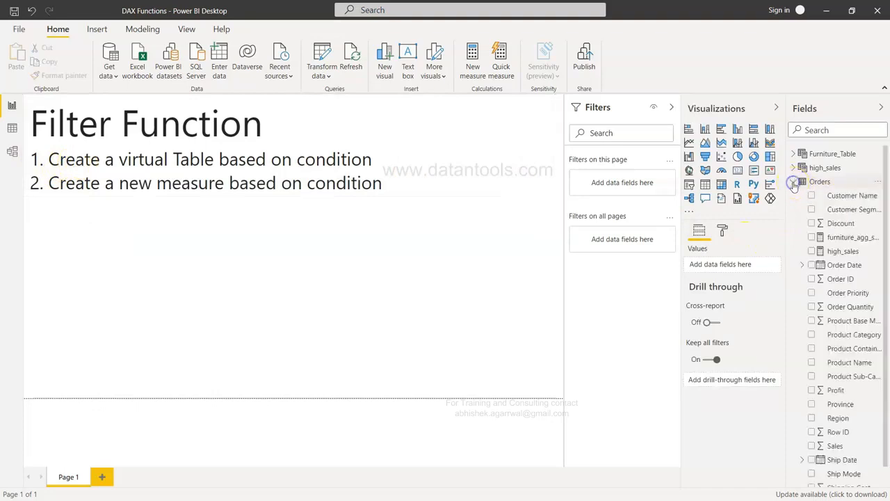
pyautogui.scroll(-1, 853, 385)
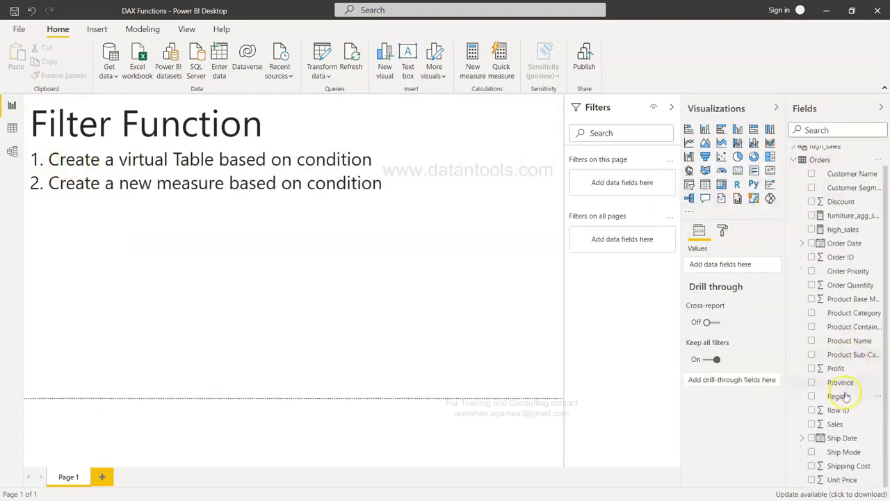
pyautogui.scroll(1, 842, 337)
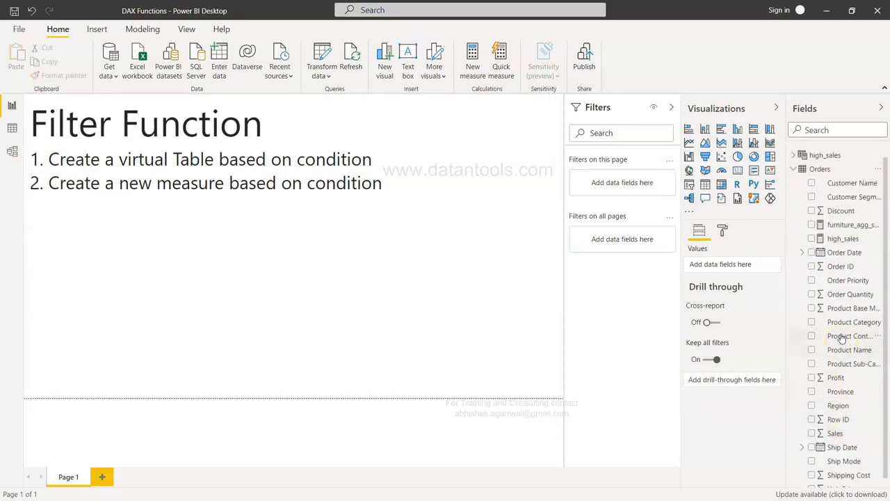
pyautogui.scroll(-1, 843, 341)
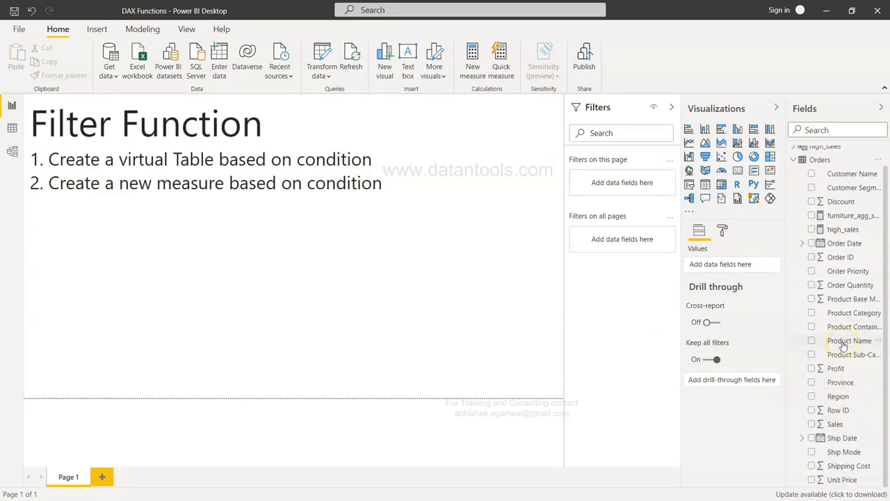
pyautogui.scroll(3, 843, 344)
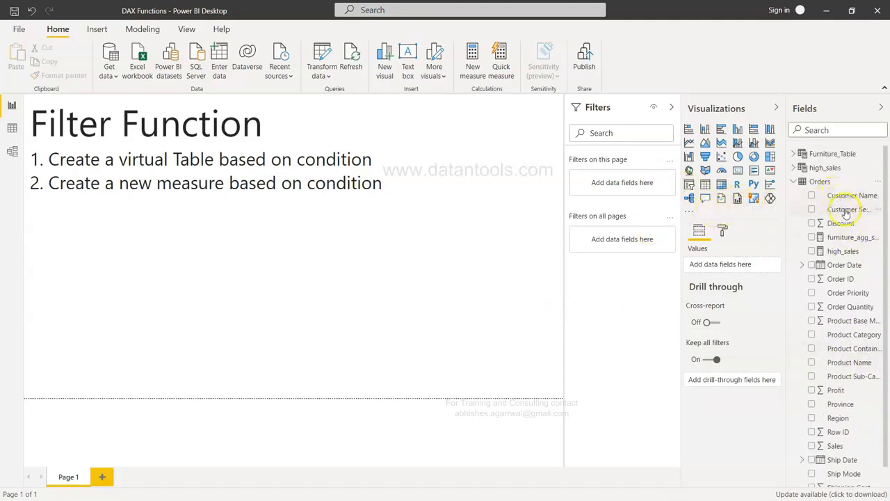
pyautogui.click(813, 210)
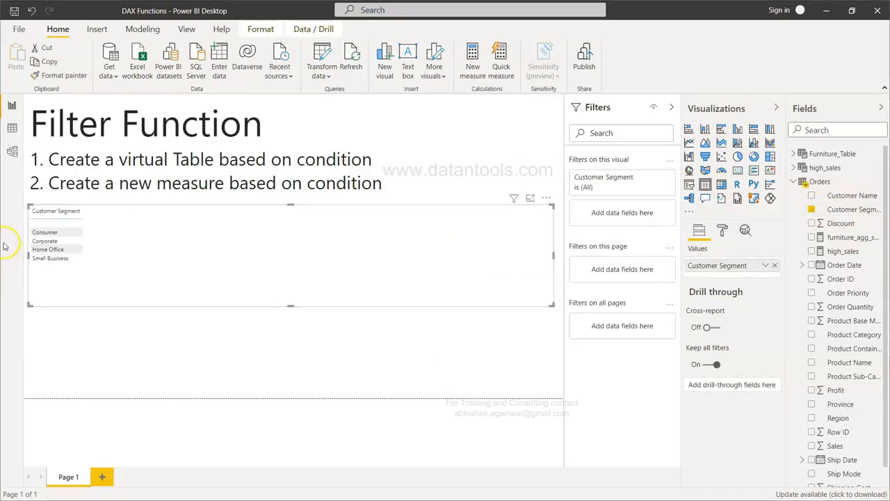
# Delete the Customer Segment table visual and start a new calculated table named Consumer_Data with the FILTER function.
pyautogui.click(55, 234)
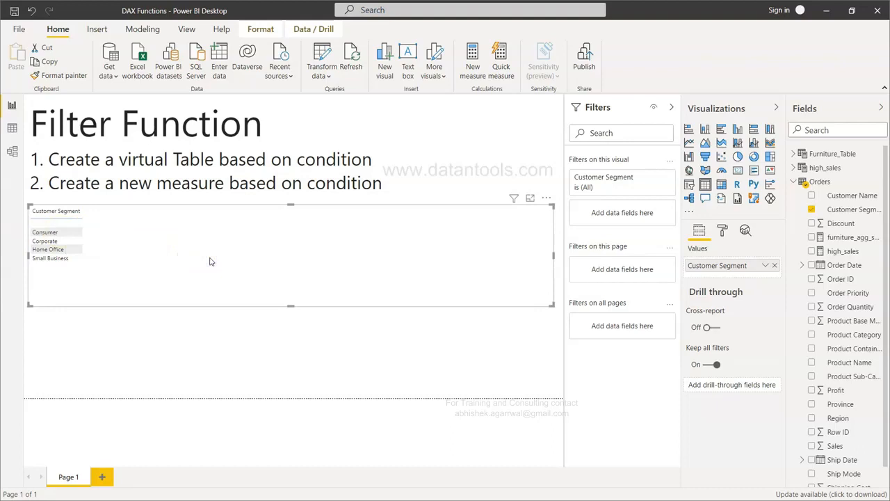
pyautogui.press('Delete')
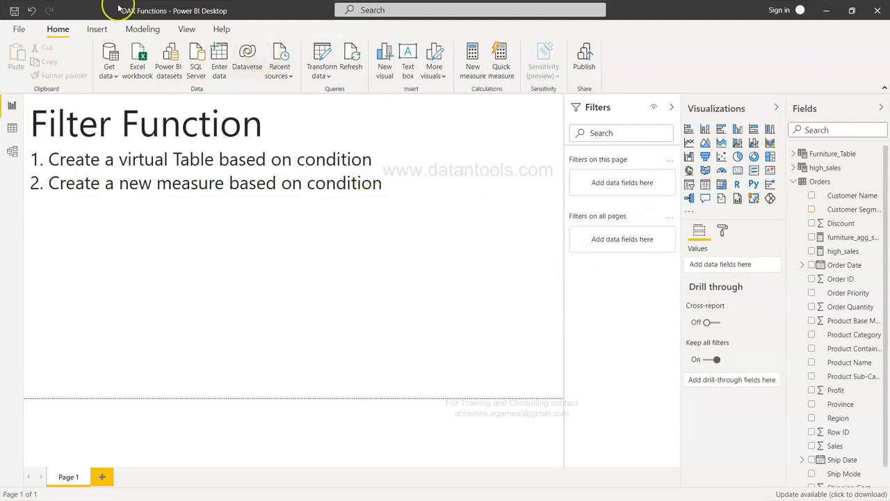
pyautogui.click(142, 29)
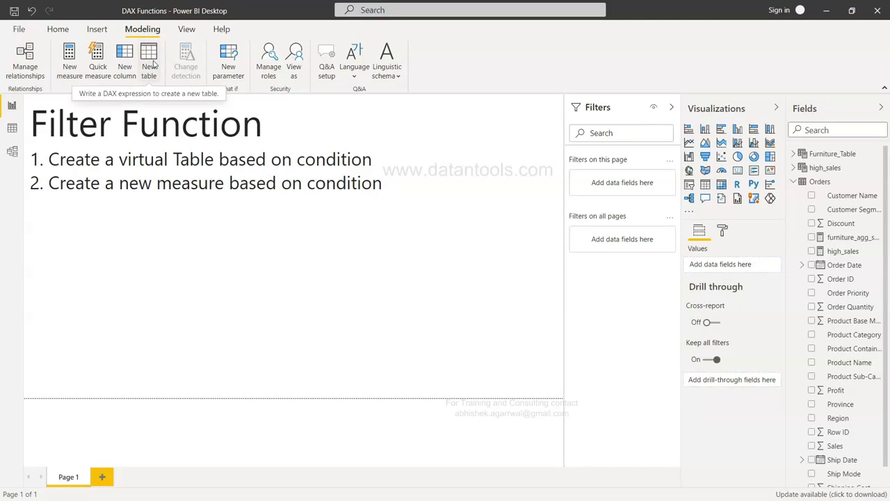
pyautogui.click(155, 64)
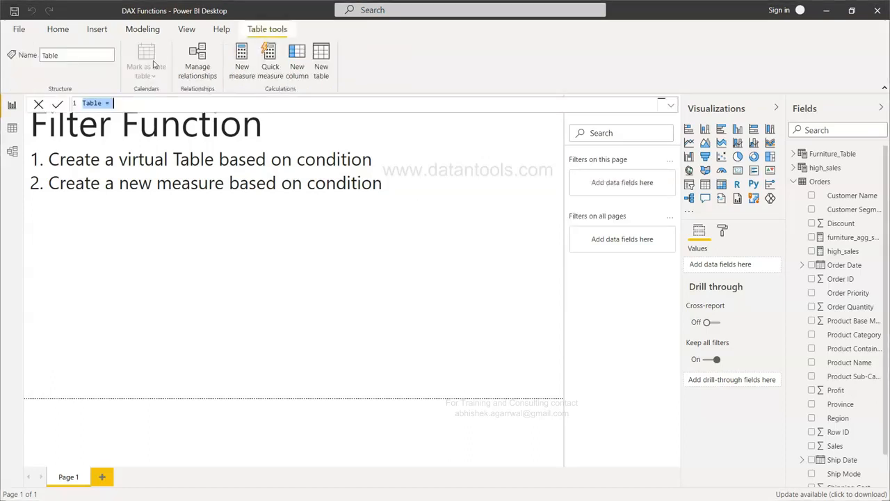
pyautogui.write('Consu')
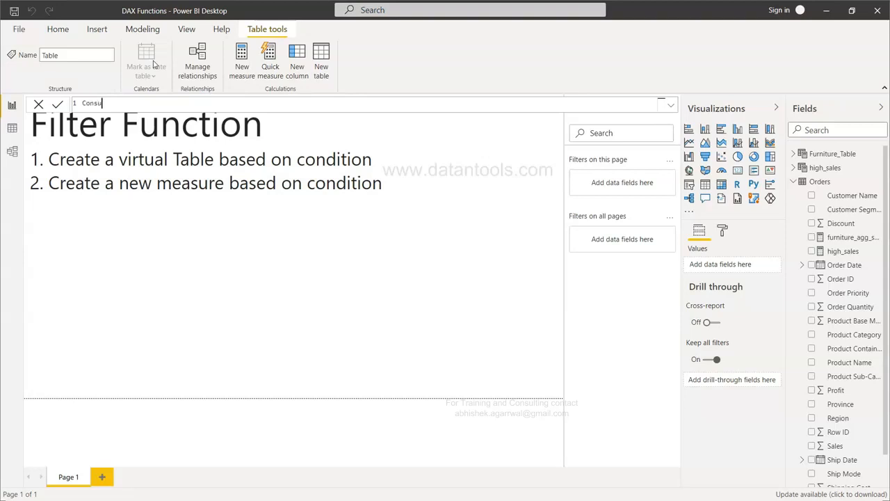
pyautogui.write('mer_Data = FILTER(')
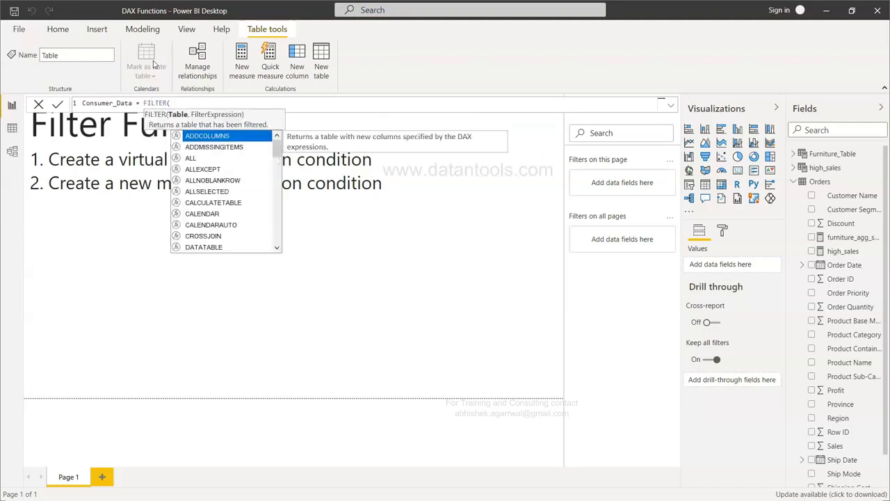
# Complete the Consumer_Data formula to filter Orders where Orders[Customer Segment] = "Consumer", and commit it.
pyautogui.write('Orders, ')
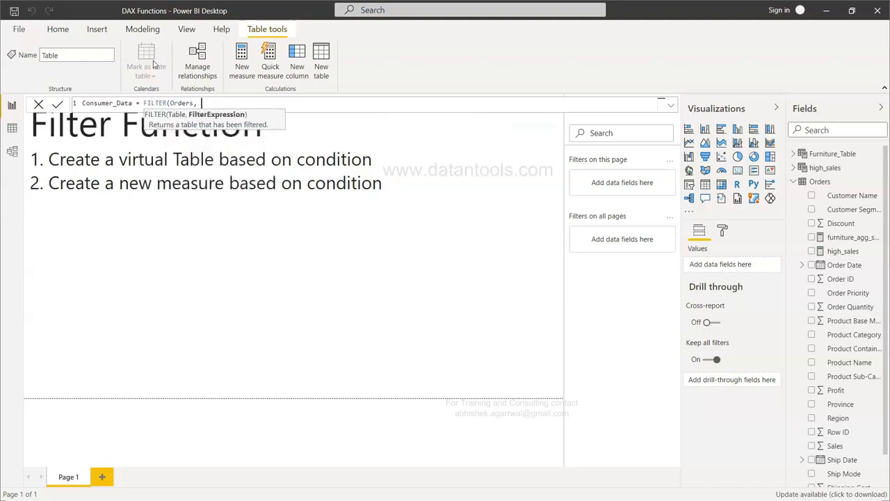
pyautogui.write('custo')
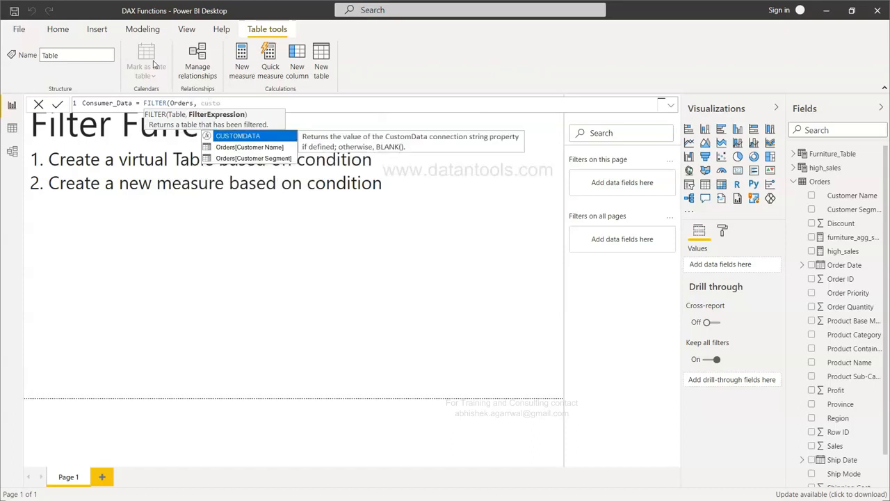
pyautogui.press('Down')
pyautogui.press('Down')
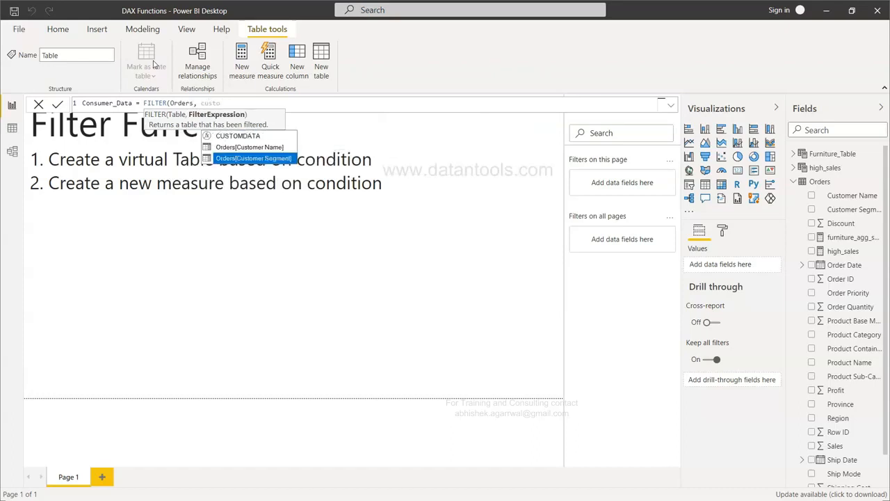
pyautogui.press('Tab')
pyautogui.write('= "Co')
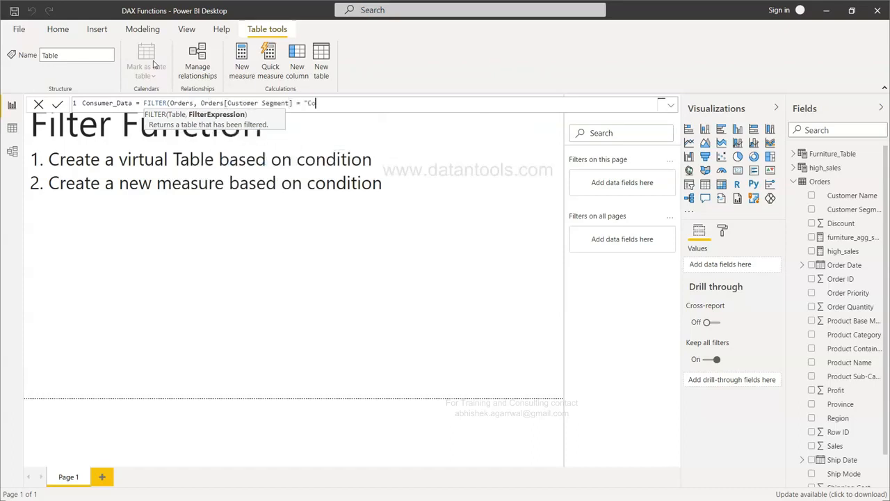
pyautogui.write('nsumer")')
pyautogui.click(310, 104)
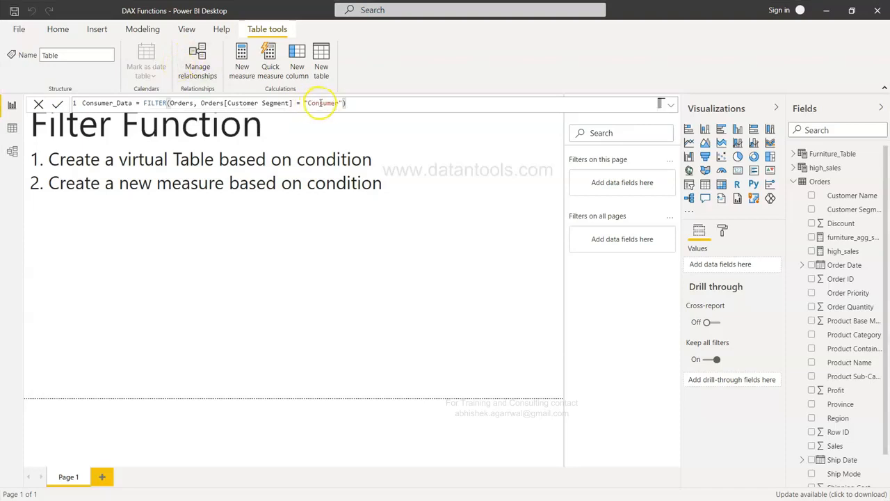
pyautogui.click(350, 103)
pyautogui.click(57, 106)
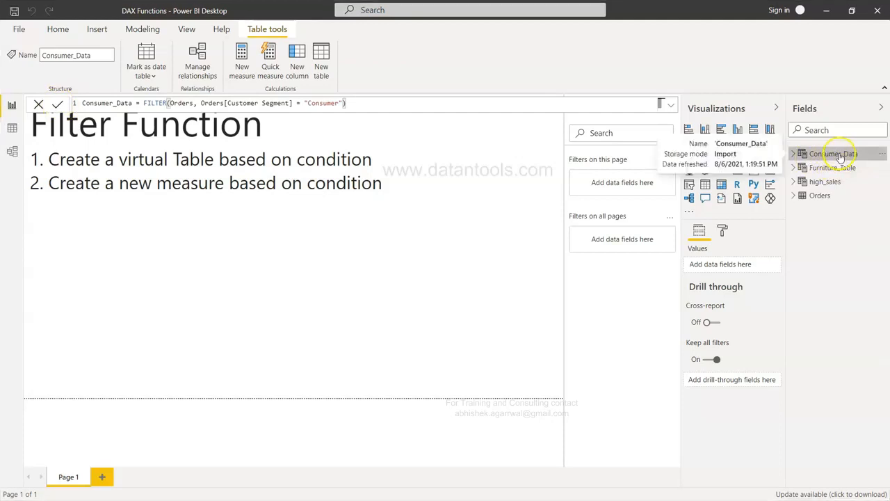
# Inspect the Consumer_Data rows in the data view and check which values the Customer Segment column contains.
pyautogui.click(12, 128)
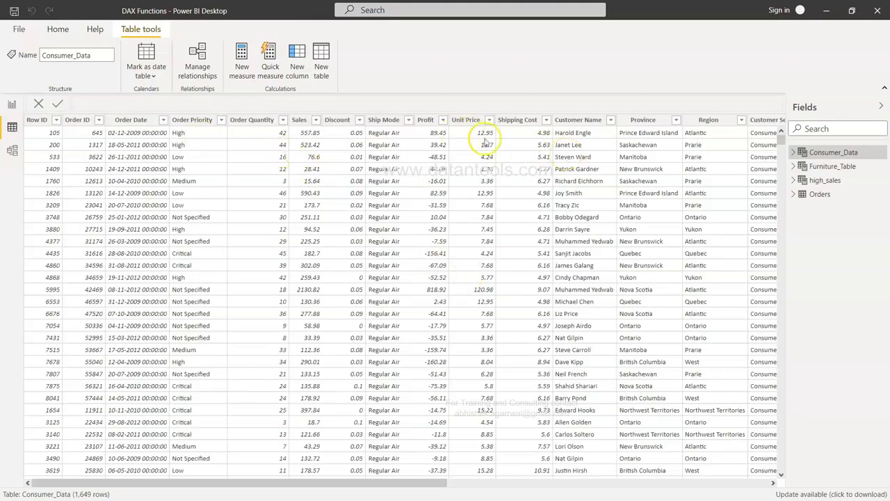
pyautogui.hscroll(3, 539, 212)
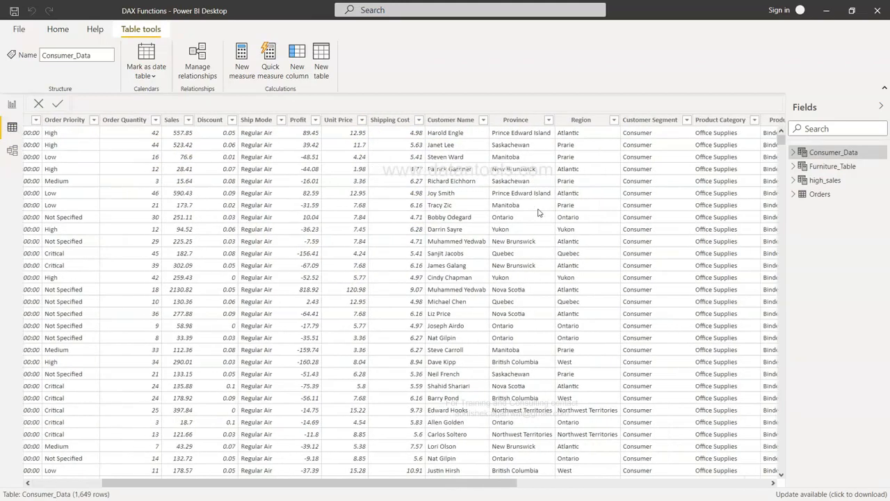
pyautogui.hscroll(1, 540, 212)
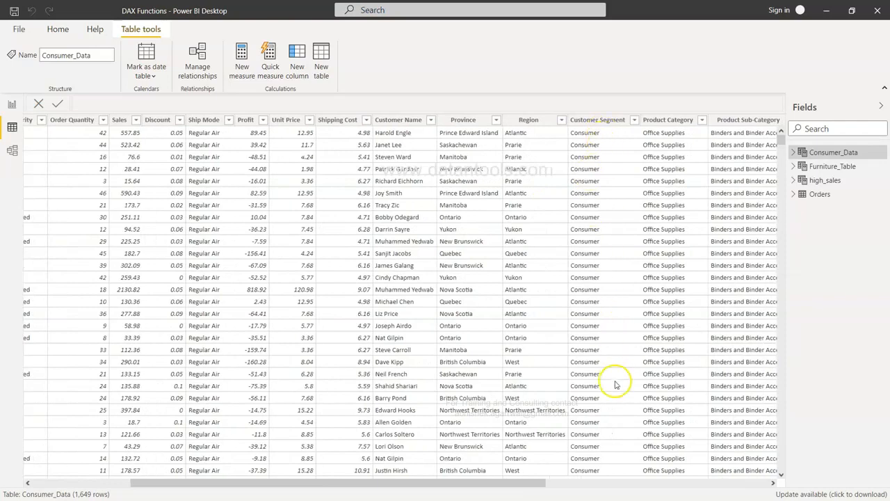
pyautogui.click(636, 121)
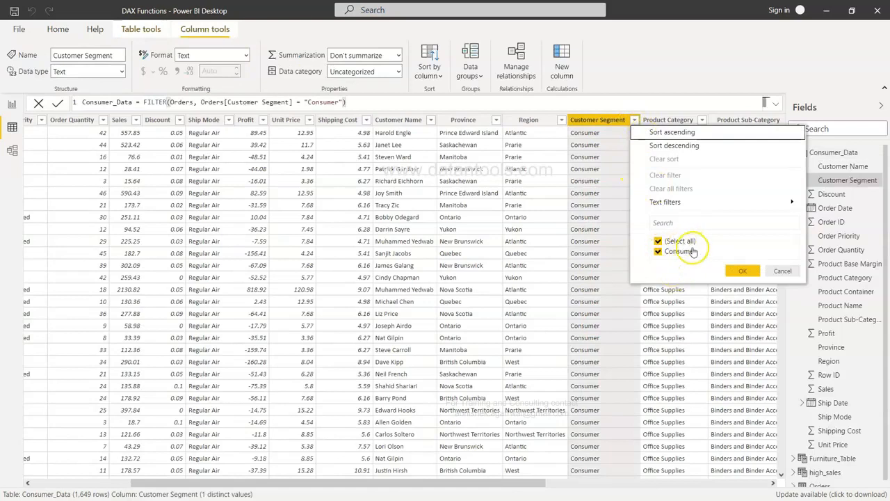
pyautogui.click(783, 271)
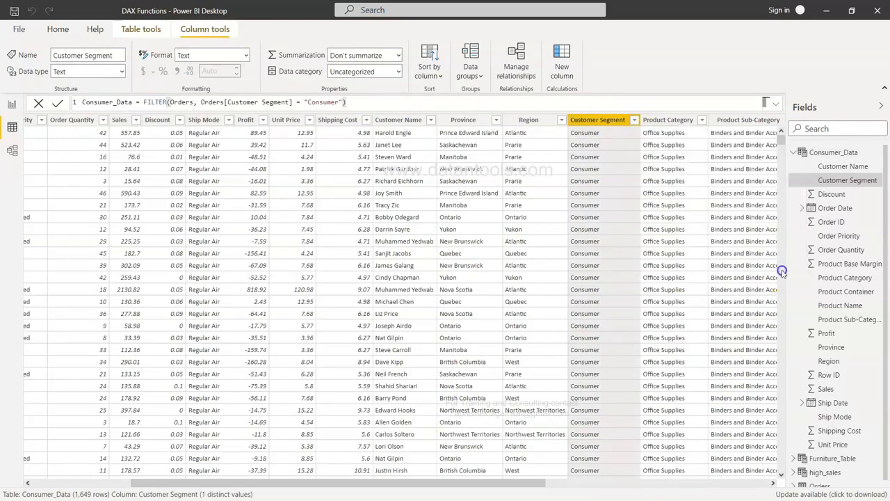
# Return to the report view, widen the field list and look through the fields of the Orders table.
pyautogui.click(11, 106)
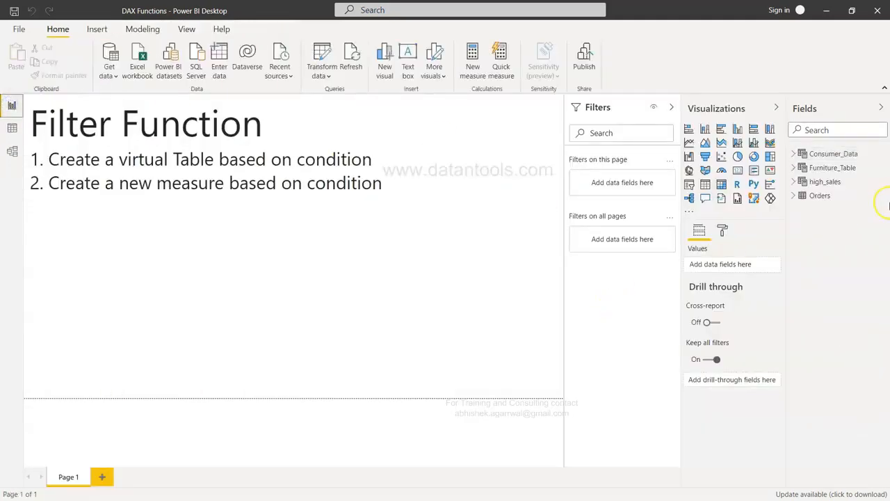
pyautogui.click(800, 196)
pyautogui.scroll(-1, 827, 289)
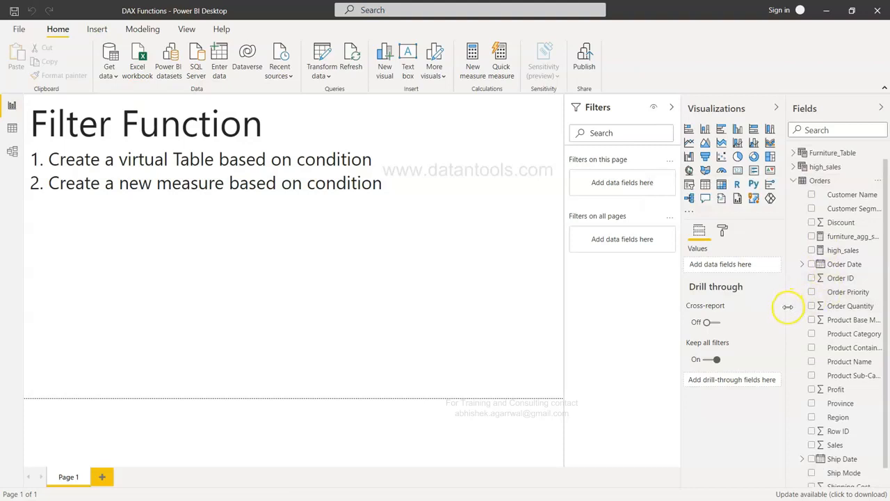
pyautogui.moveTo(788, 306); pyautogui.dragTo(742, 315)
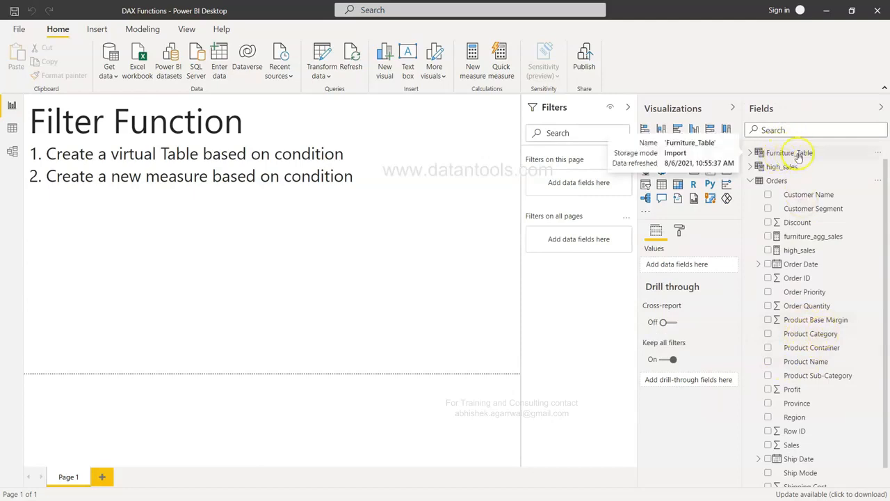
pyautogui.scroll(-1, 811, 351)
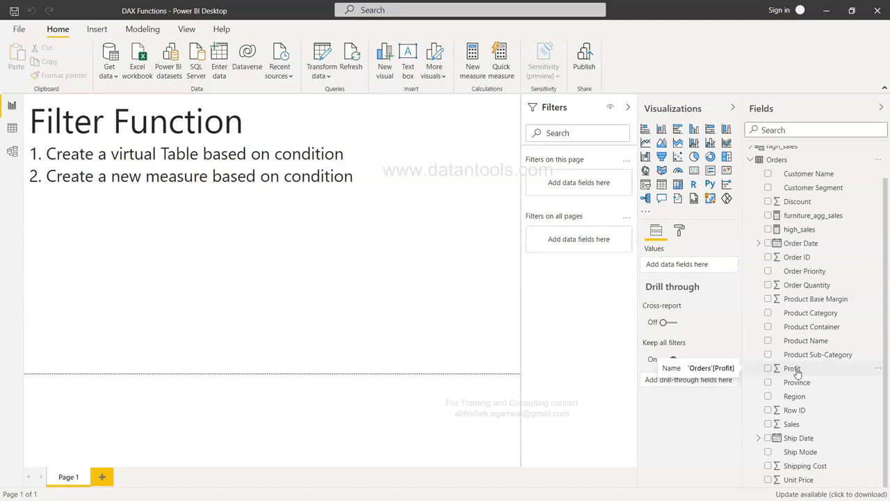
pyautogui.click(750, 159)
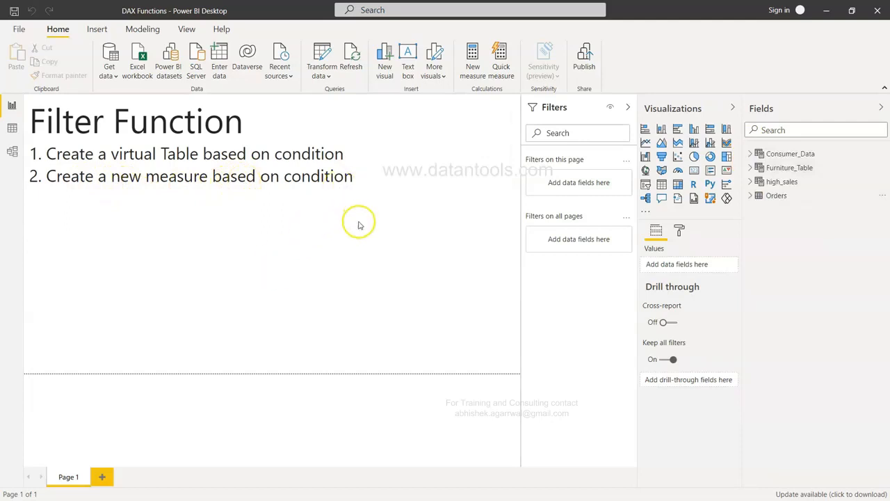
# Create a new measure named Consumer_Sales and begin its formula with the CALCULATE function.
pyautogui.click(473, 62)
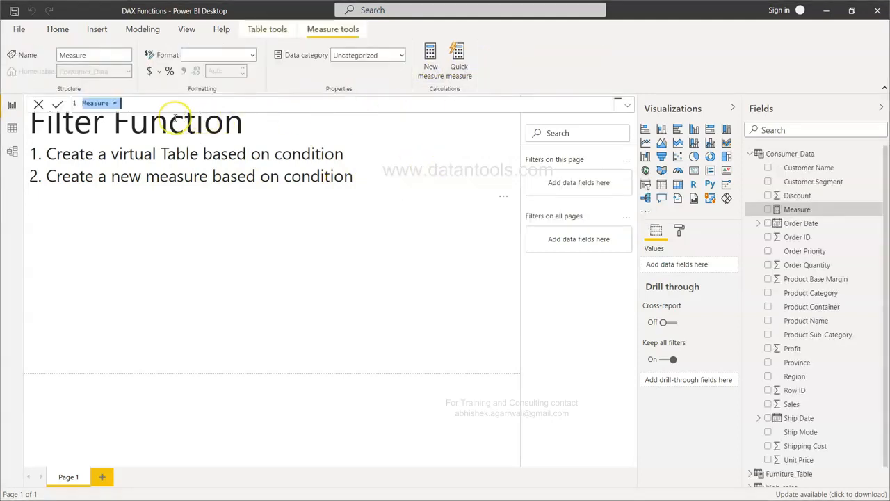
pyautogui.write('c')
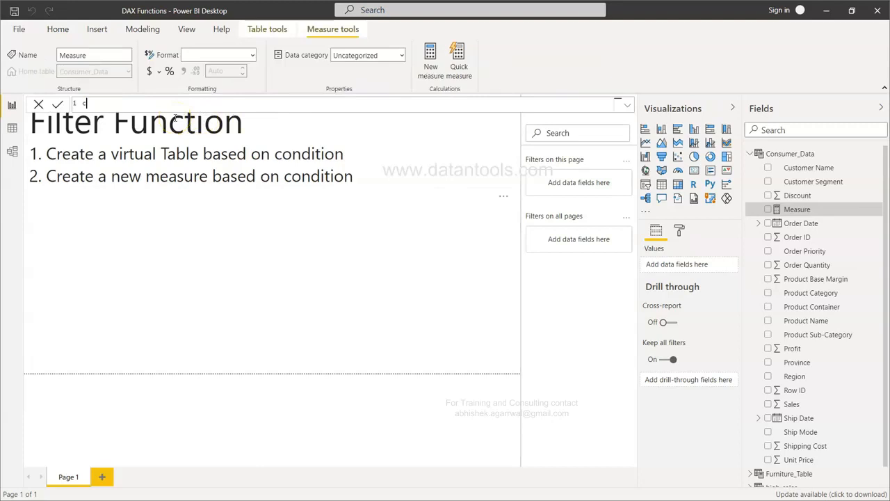
pyautogui.write('onsumer_Sales = cal')
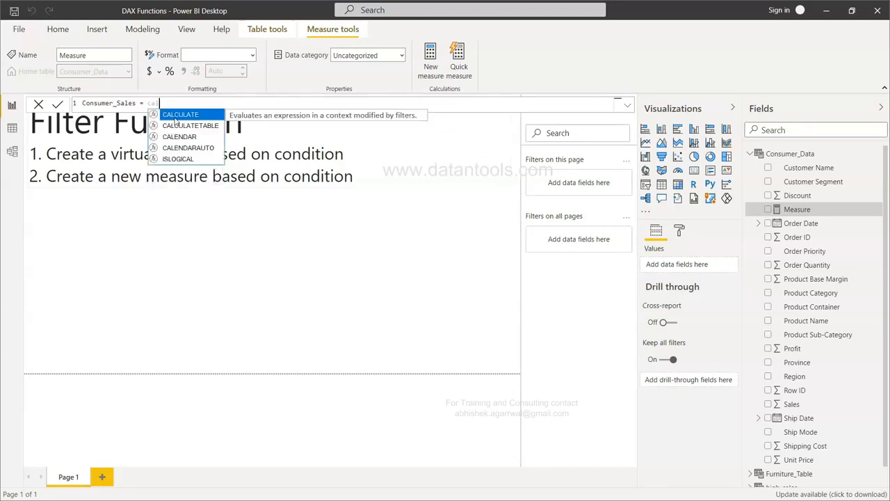
pyautogui.press('Tab')
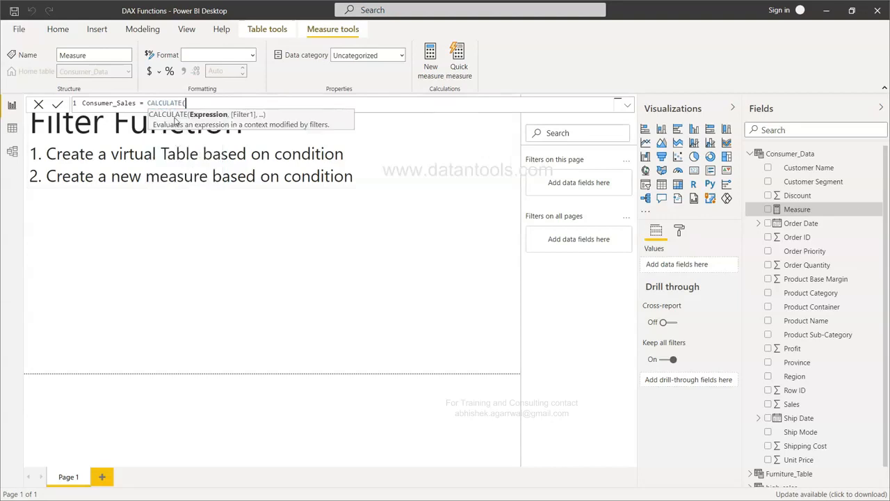
# Enter sum(Orders[Sales]) as the expression argument of CALCULATE in the Consumer_Sales measure.
pyautogui.write('sum')
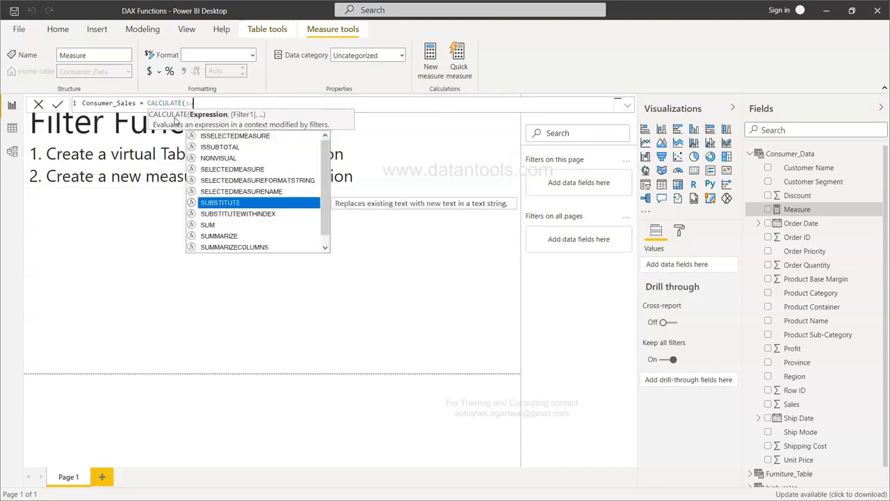
pyautogui.write('(sa')
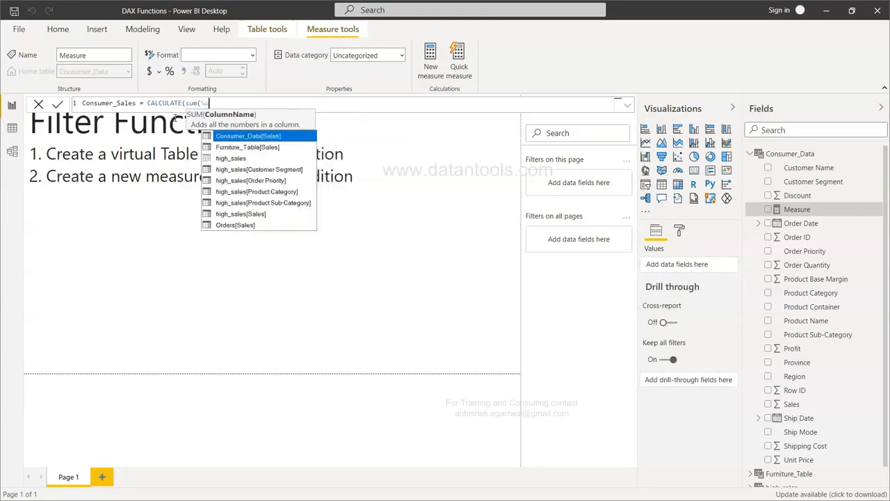
pyautogui.write('l')
pyautogui.press('Down')
pyautogui.press('Down')
pyautogui.press('Down')
pyautogui.press('Down')
pyautogui.press('Down')
pyautogui.press('Down')
pyautogui.press('Down')
pyautogui.press('Down')
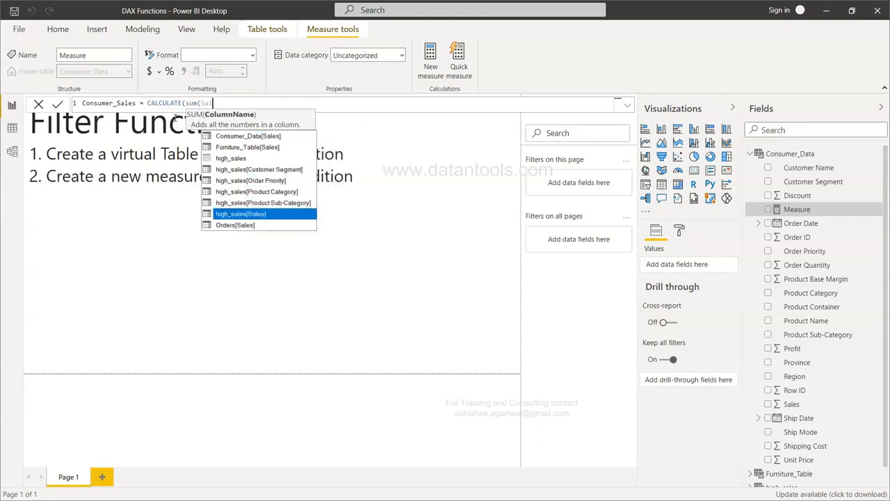
pyautogui.press('Tab')
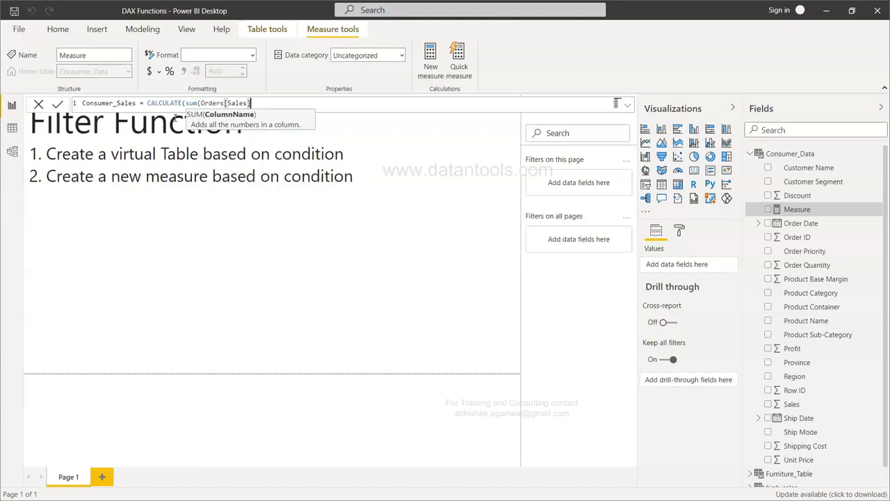
pyautogui.write('),')
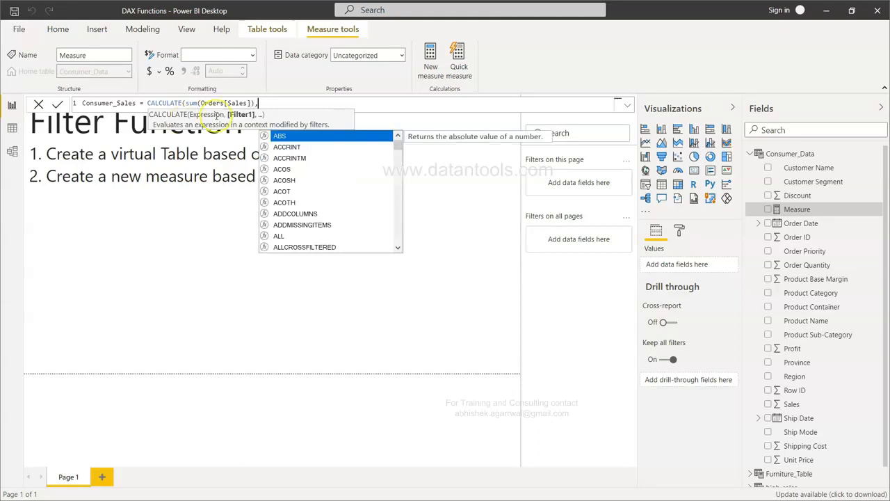
# Complete the Consumer_Sales measure with the filter argument FILTER(Orders, Orders[Customer Segment]="Consumer") and commit the formula.
pyautogui.write('FILTER(')
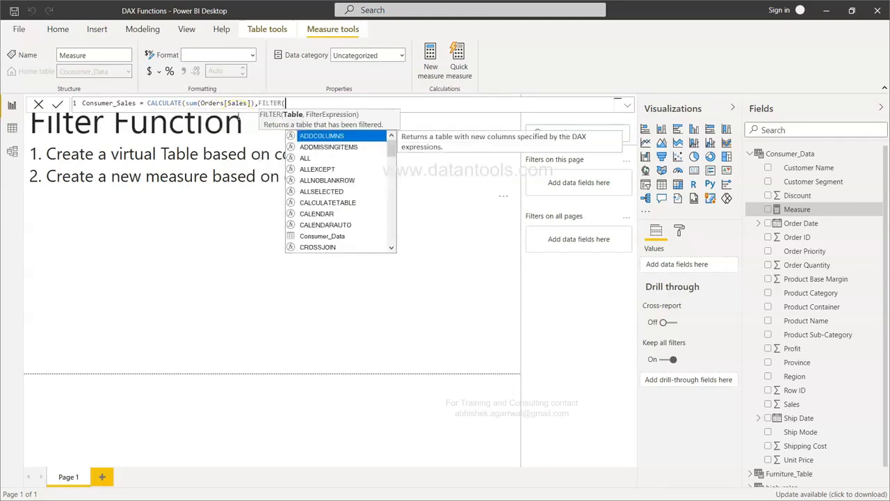
pyautogui.write('Orders, ')
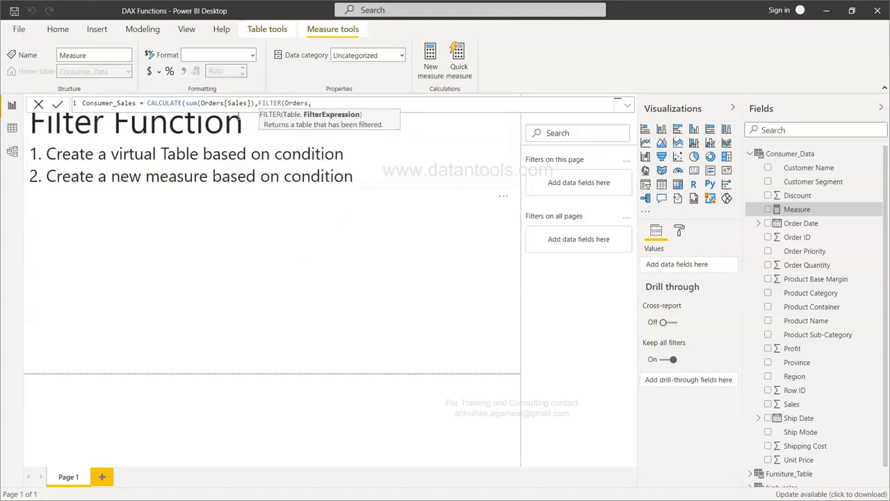
pyautogui.write('custo')
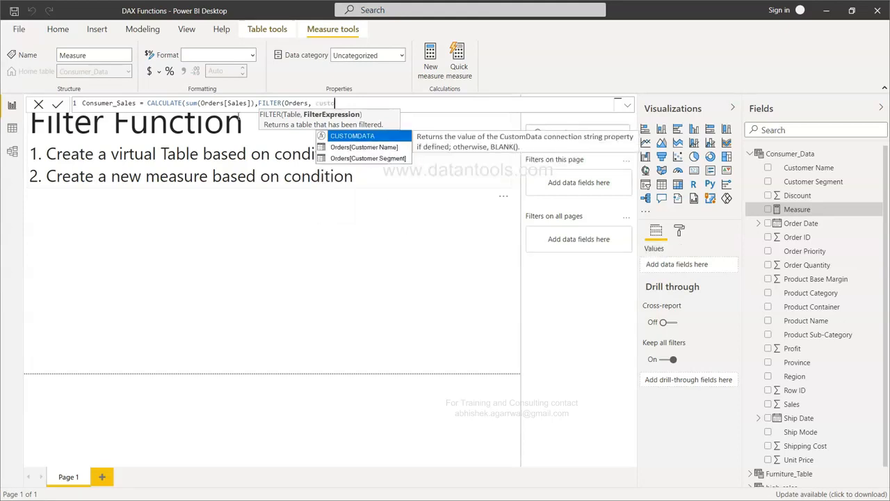
pyautogui.press('Down')
pyautogui.press('Down')
pyautogui.press('Tab')
pyautogui.write('="Consumer")')
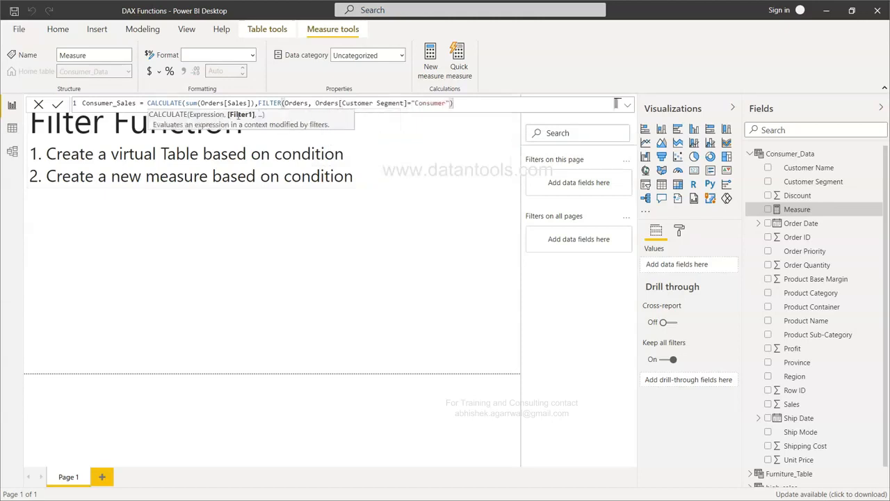
pyautogui.write(')')
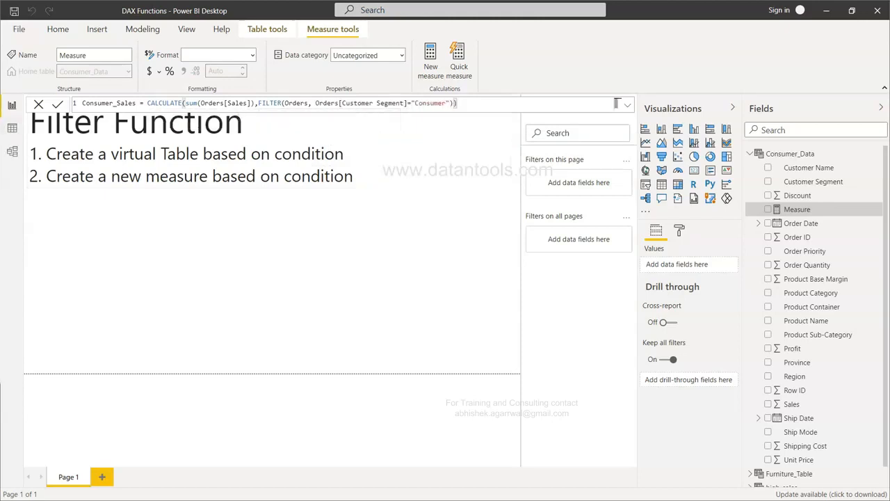
pyautogui.click(58, 102)
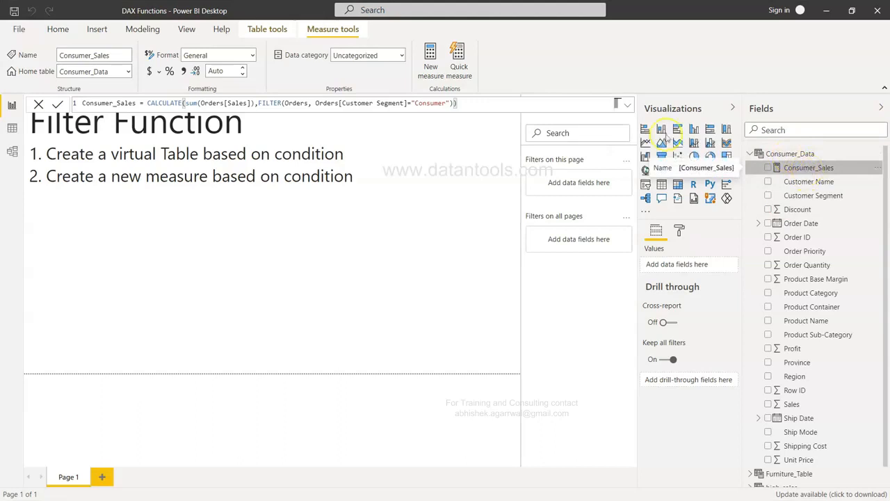
# Copy the whole Consumer_Sales formula and delete that measure from the Consumer_Data table.
pyautogui.click(480, 103)
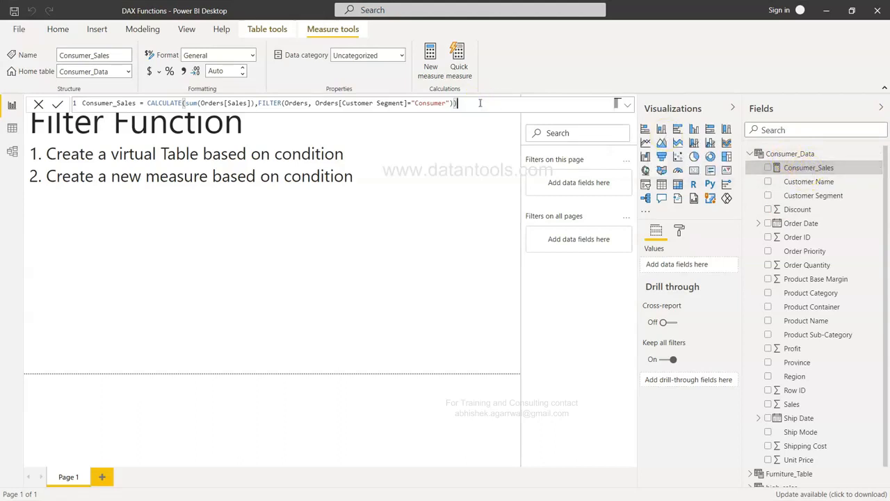
pyautogui.hotkey('ctrl', 'a')
pyautogui.hotkey('ctrl', 'c')
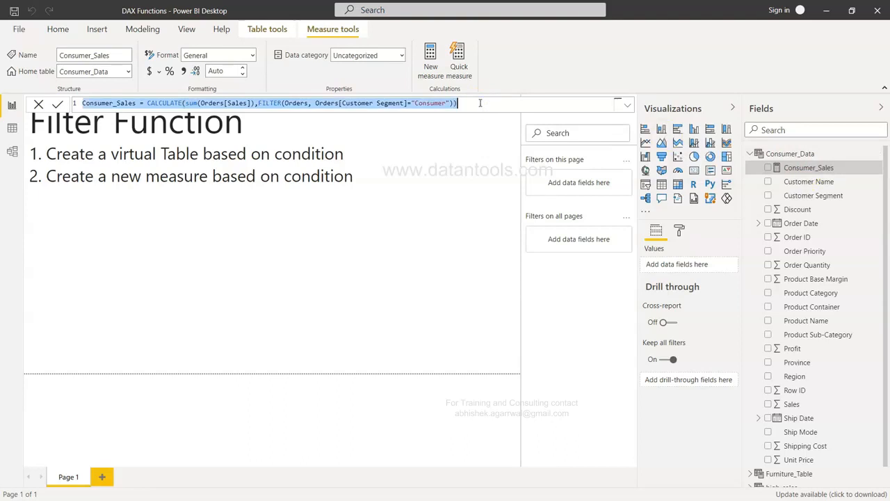
pyautogui.click(823, 170)
pyautogui.rightClick(812, 169)
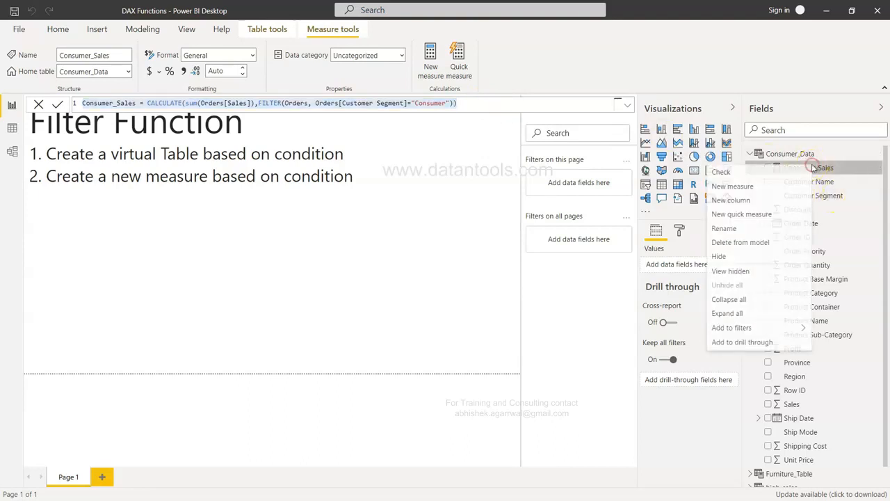
pyautogui.click(741, 242)
pyautogui.click(501, 273)
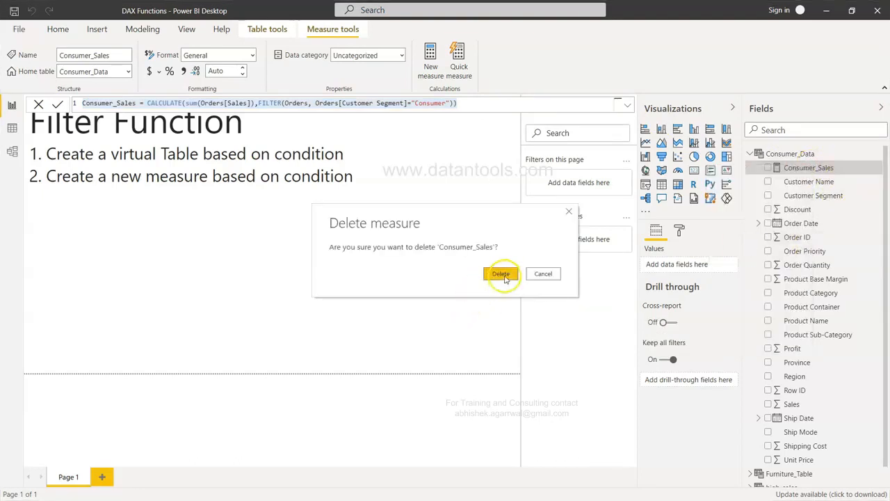
# Create a new measure in the Orders table from the copied Consumer_Sales formula and commit it.
pyautogui.click(750, 156)
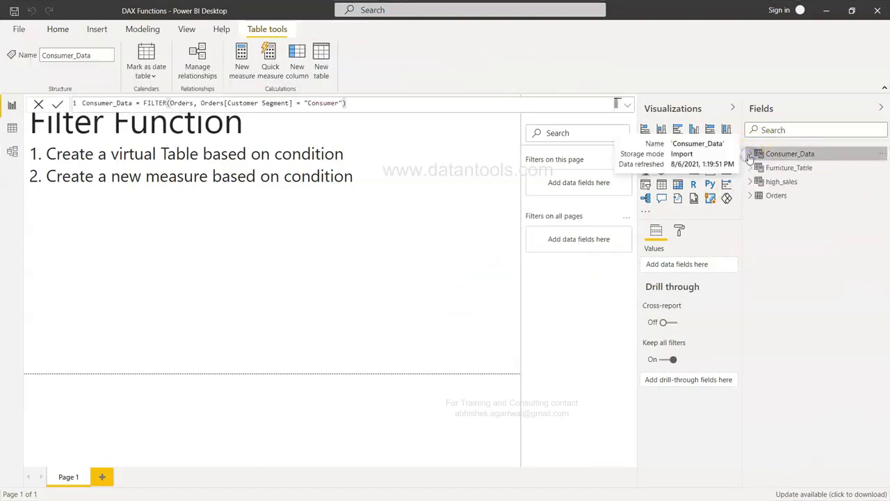
pyautogui.click(784, 197)
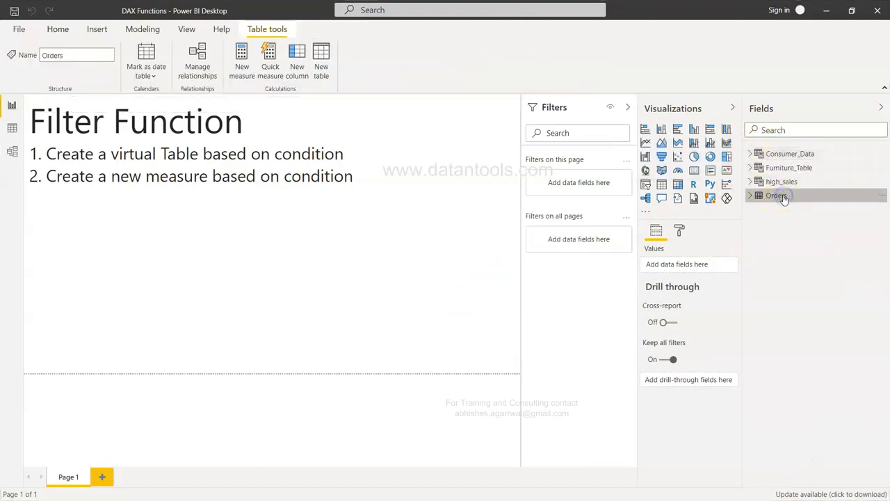
pyautogui.click(242, 67)
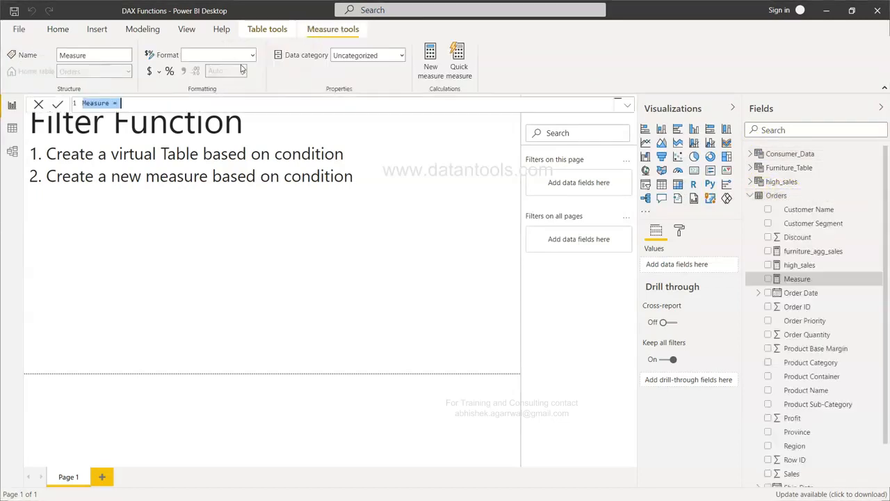
pyautogui.write('c')
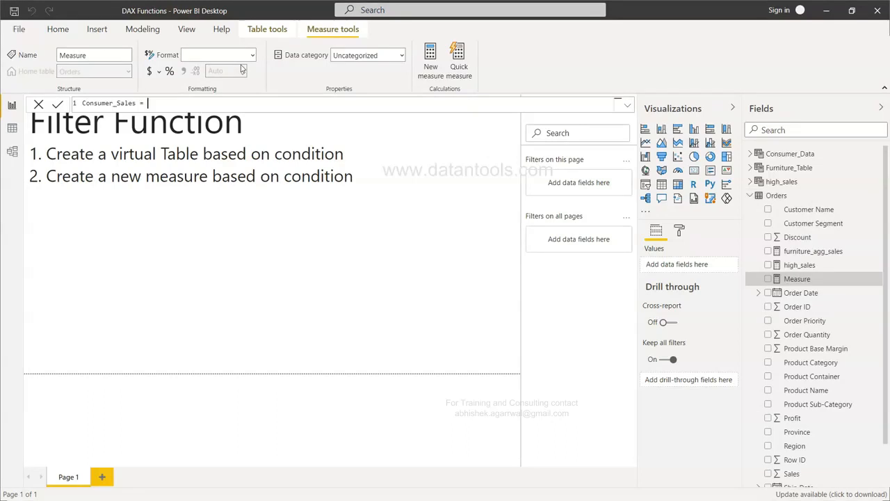
pyautogui.hotkey('ctrl', 'a')
pyautogui.hotkey('ctrl', 'v')
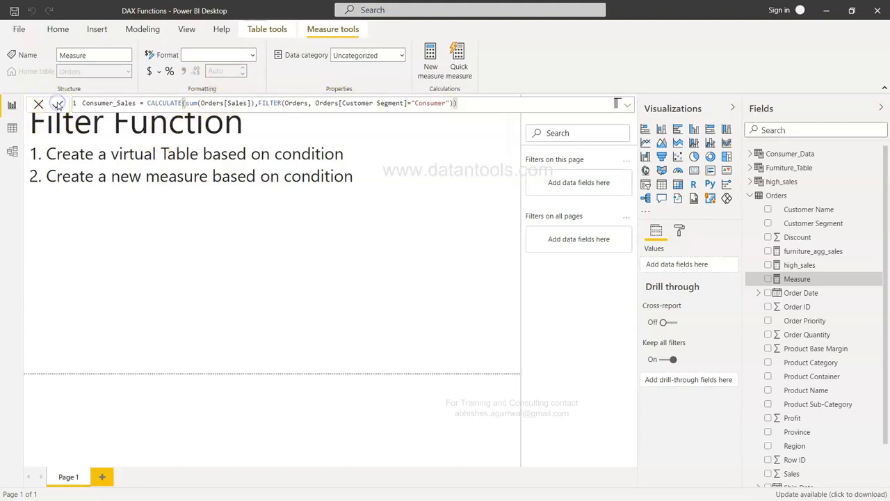
pyautogui.click(58, 104)
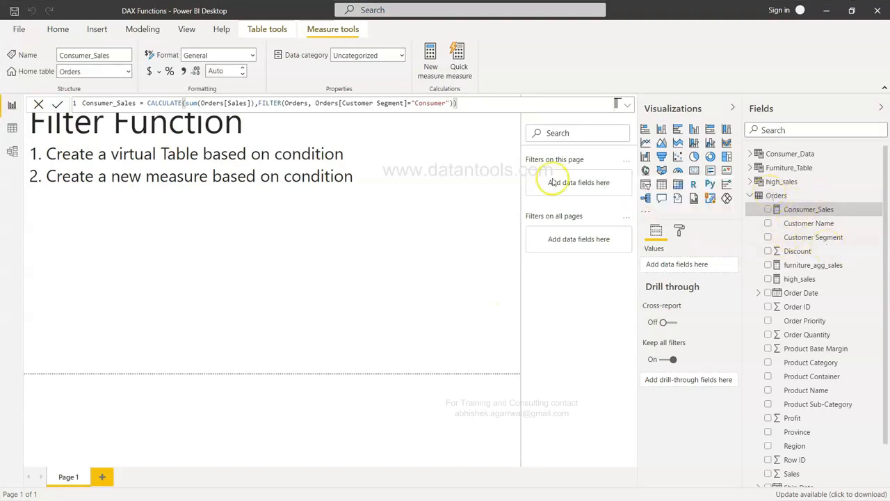
# Add a card visual showing the Consumer_Sales measure and narrow it to about a third of its width.
pyautogui.click(401, 248)
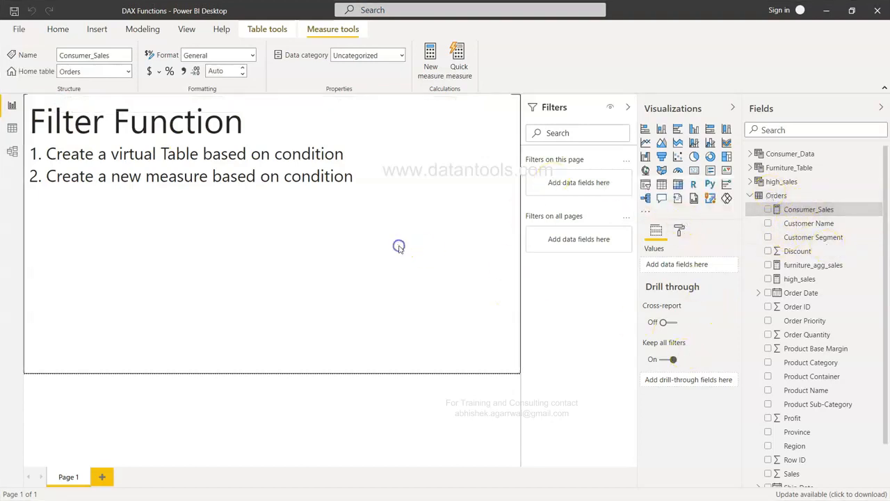
pyautogui.click(694, 171)
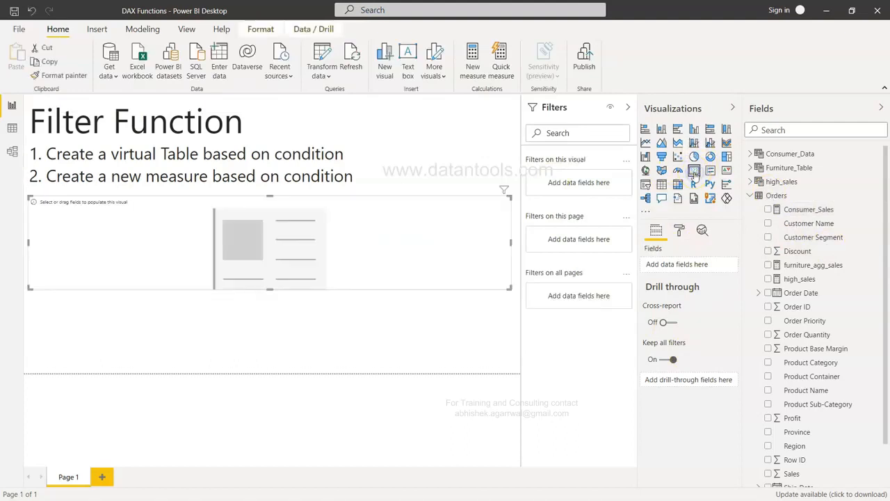
pyautogui.click(768, 209)
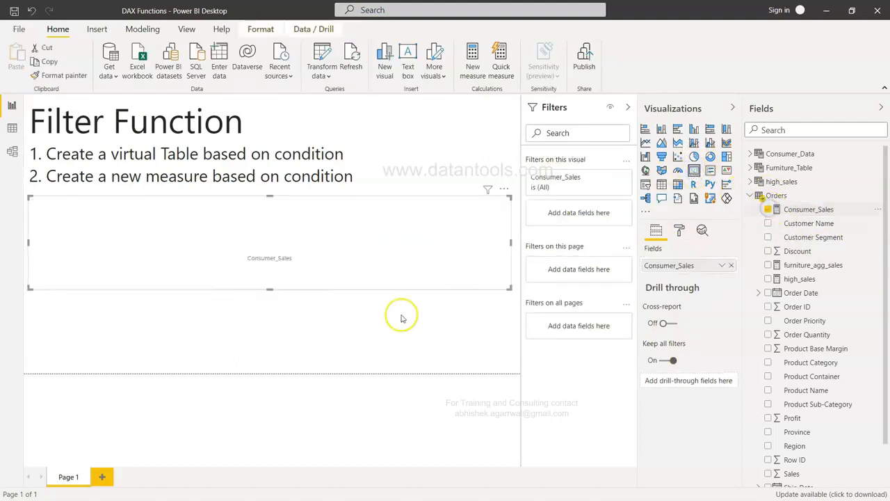
pyautogui.moveTo(511, 241); pyautogui.dragTo(169, 259)
pyautogui.click(342, 274)
# Add a second card below the Consumer_Sales card showing the Sales field from the Orders table.
pyautogui.click(696, 172)
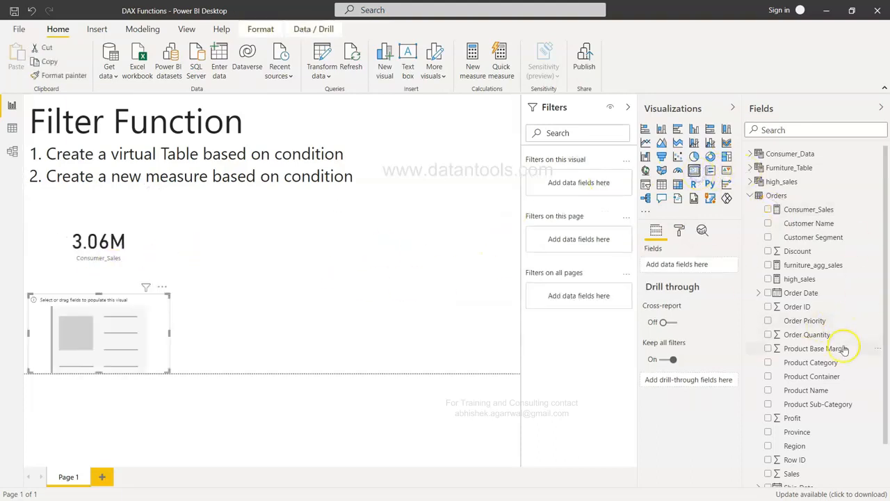
pyautogui.scroll(-2, 845, 347)
pyautogui.click(768, 424)
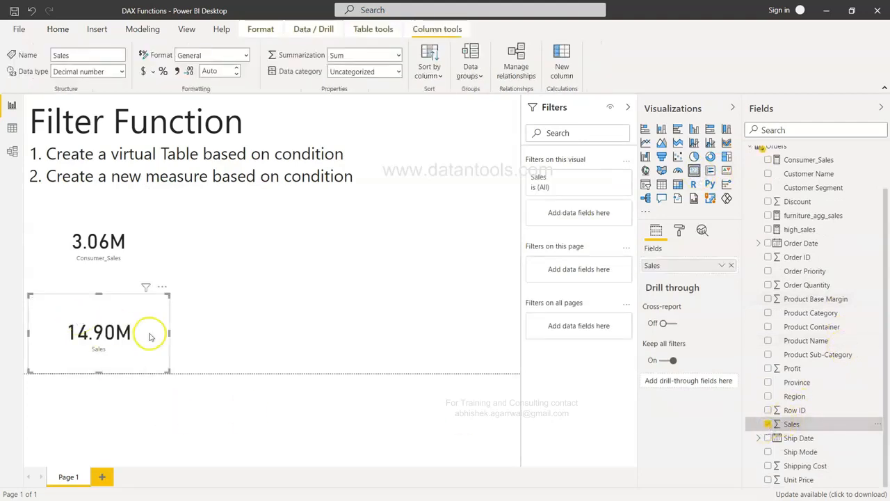
pyautogui.click(306, 299)
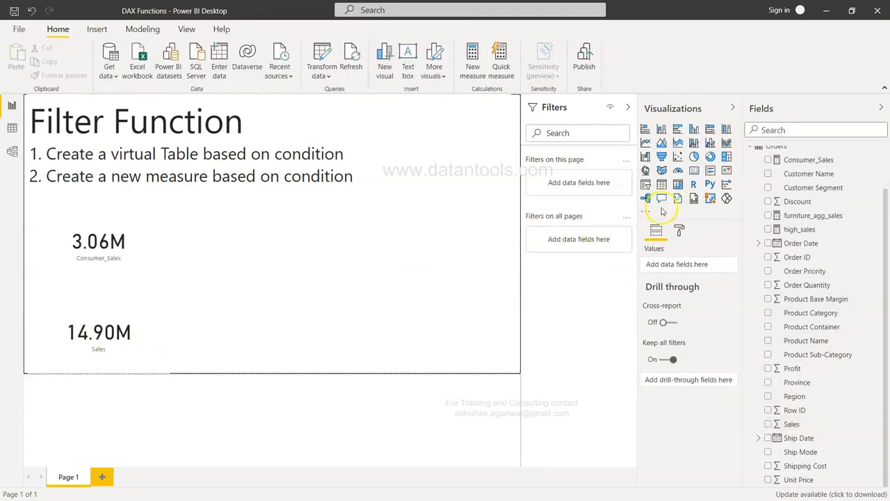
# Add a compact slicer on the Orders table's Customer Segment beside the cards and filter it to Consumer.
pyautogui.click(646, 185)
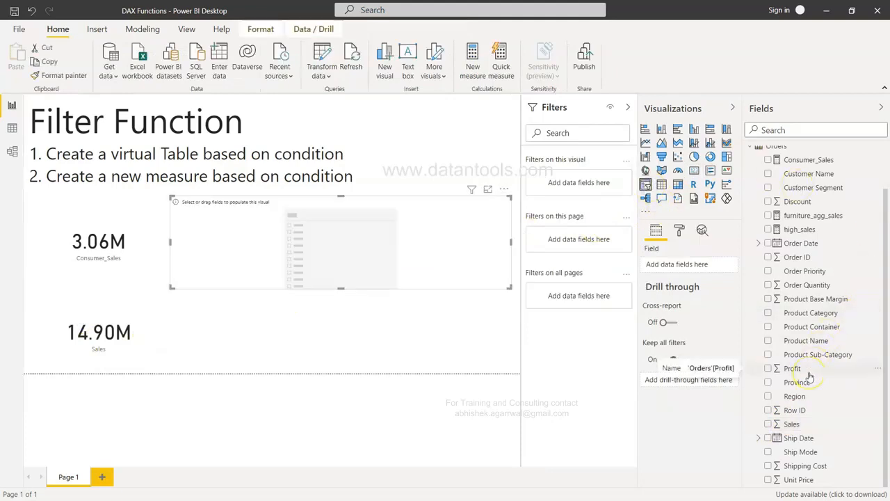
pyautogui.scroll(2, 811, 377)
pyautogui.click(768, 237)
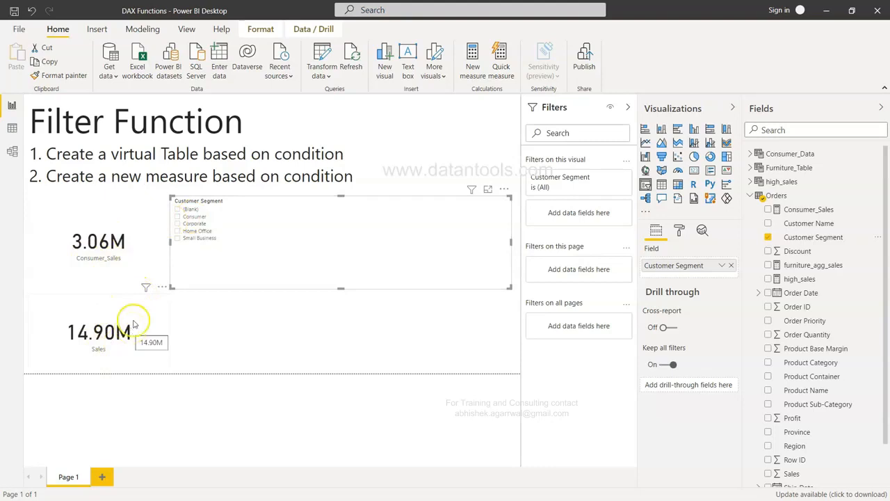
pyautogui.click(177, 217)
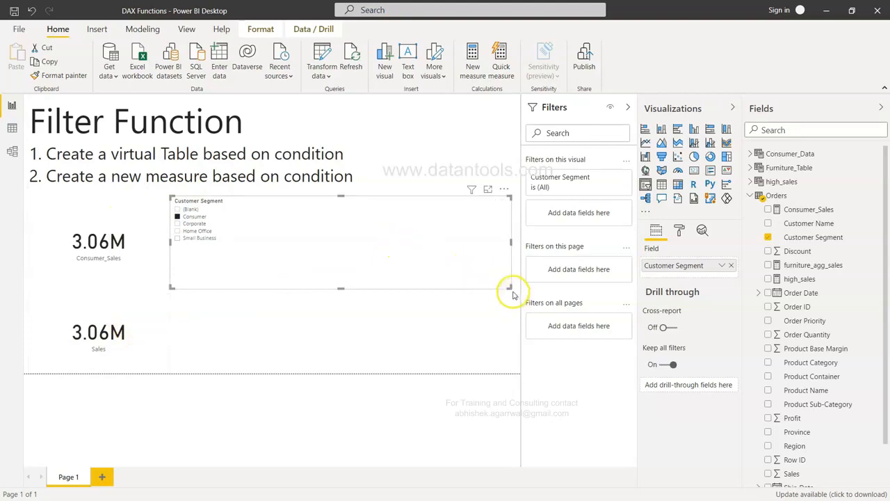
pyautogui.moveTo(510, 287); pyautogui.dragTo(313, 274)
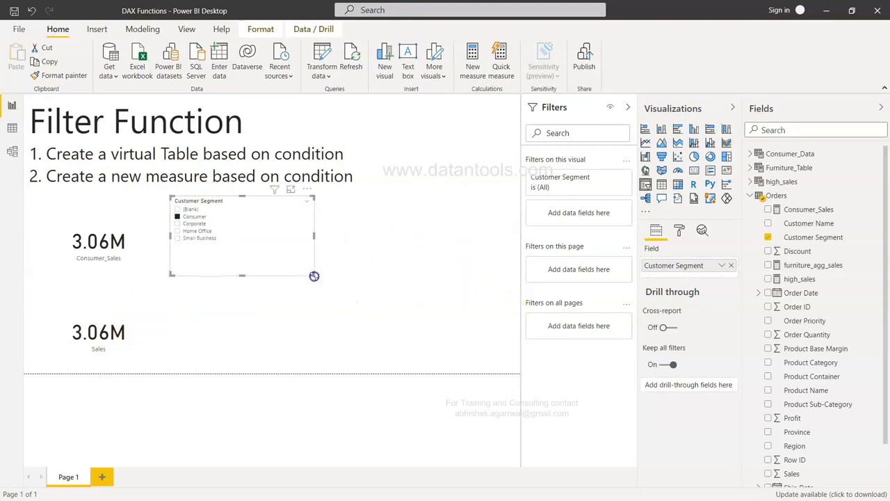
pyautogui.click(403, 289)
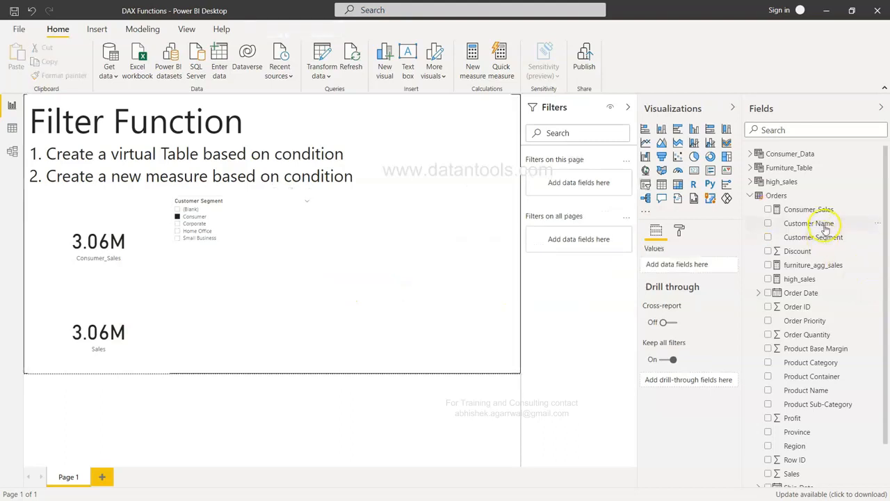